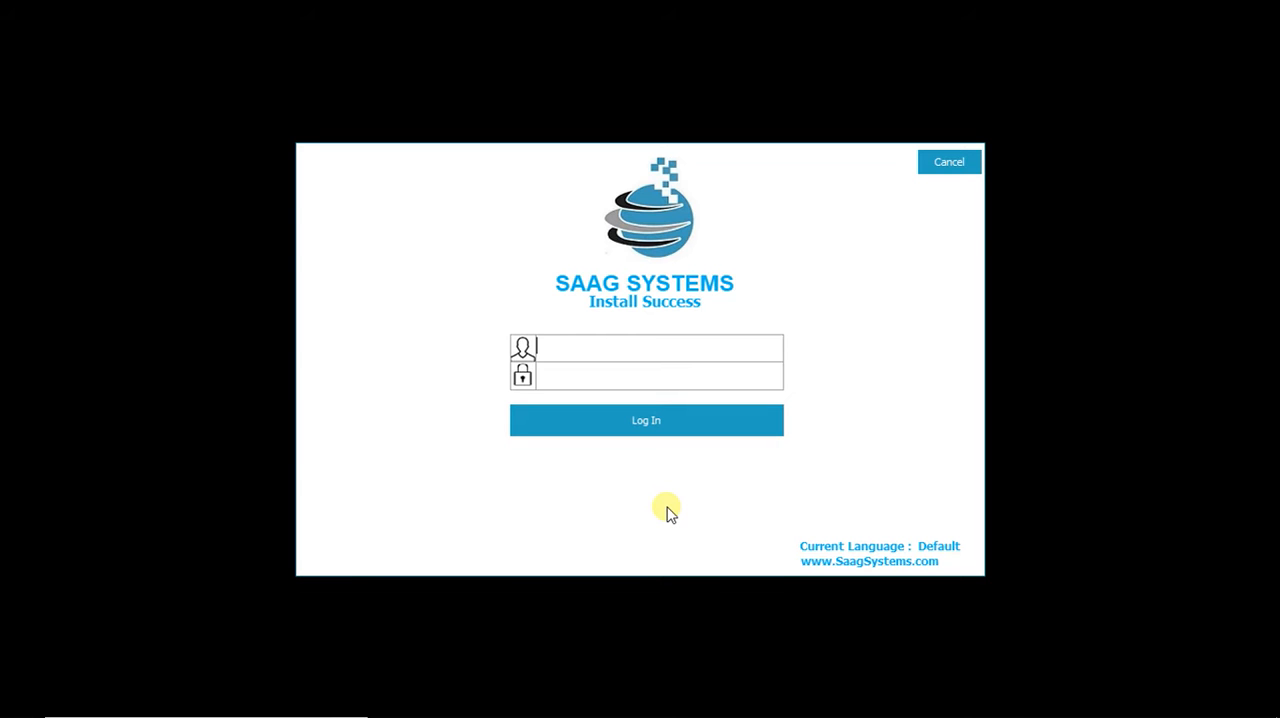
Step: Log in as admin with the account password and open company TPO for the period 01/01/2018 to 31/12/2018
text(admin)
text(****)
key(Return)
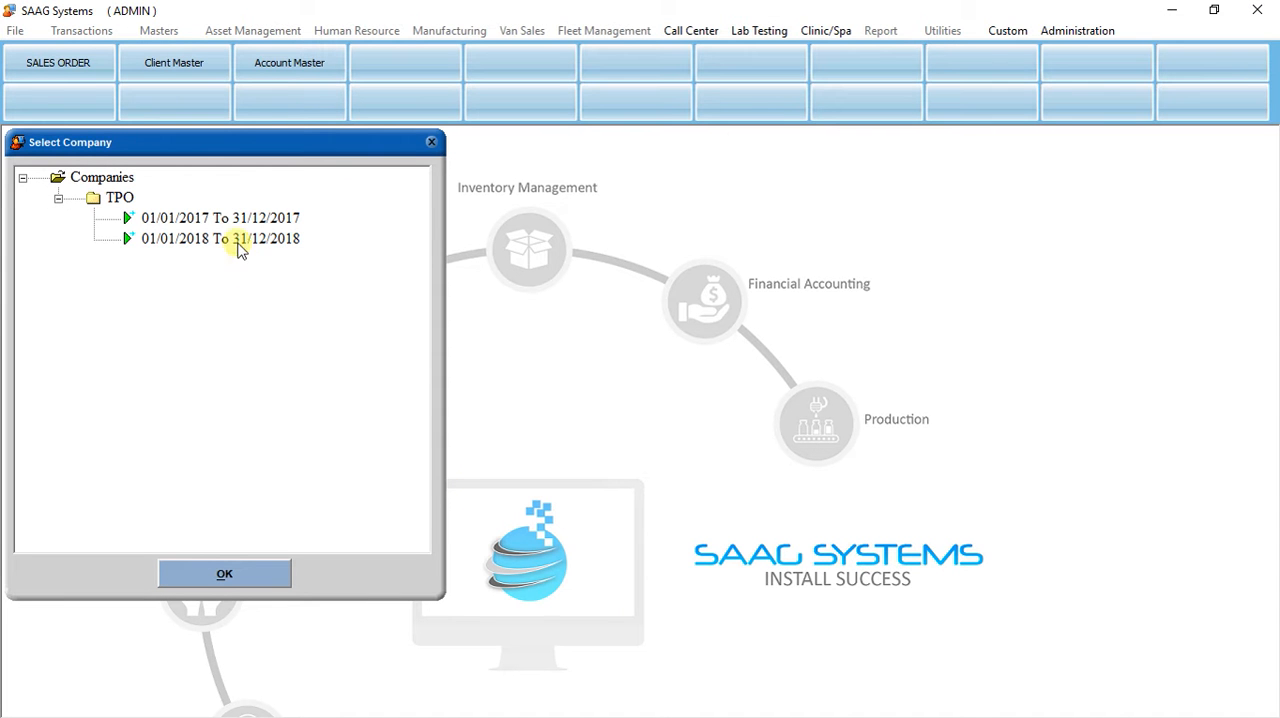
click(237, 240)
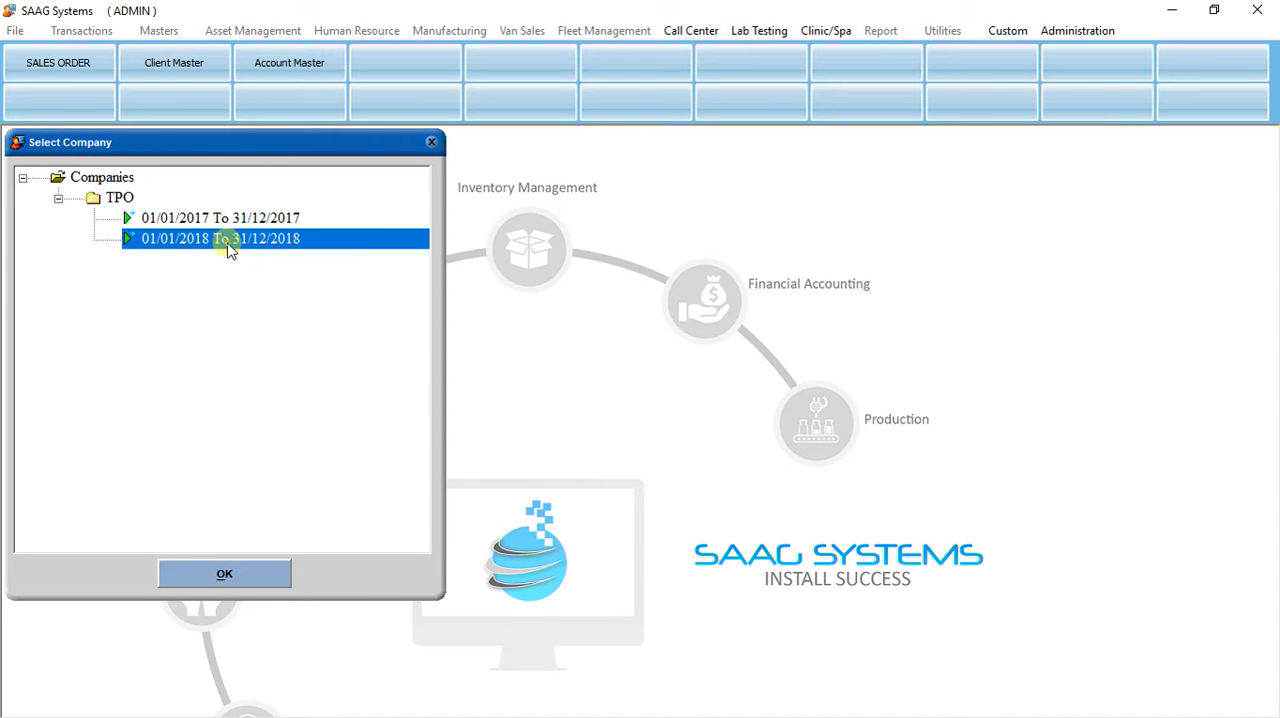
click(220, 577)
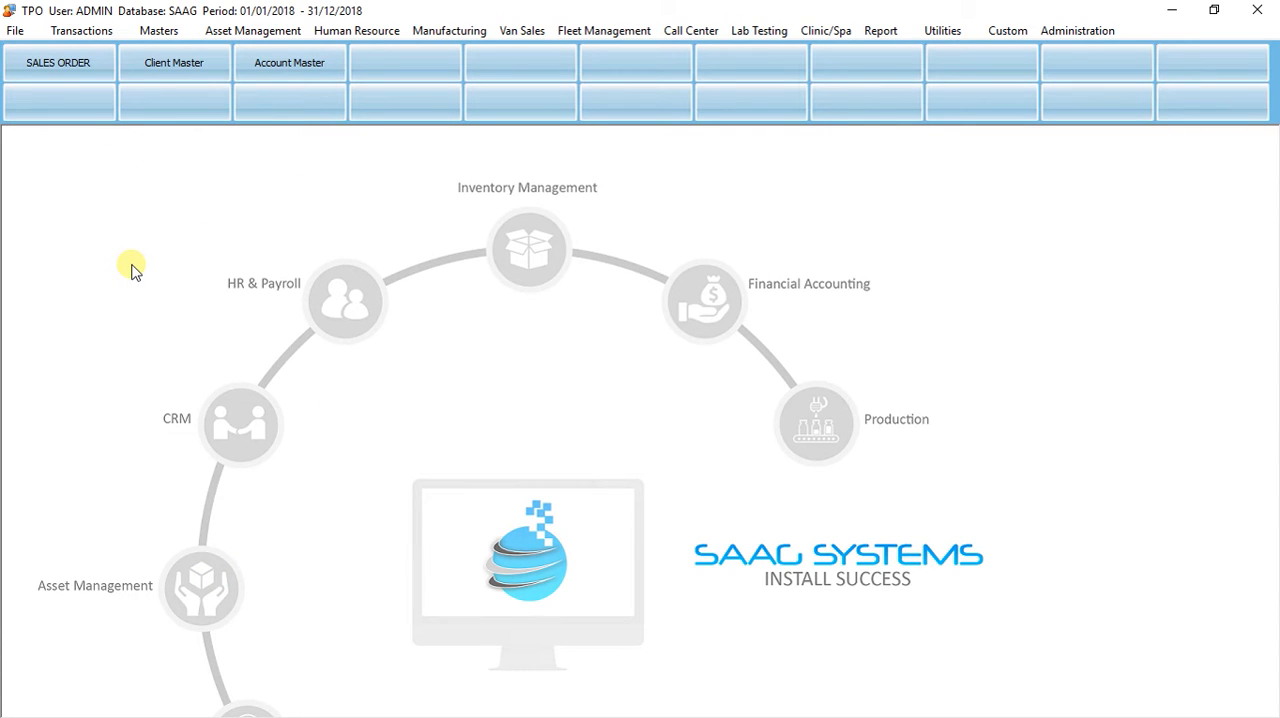
Step: Open the Approval Notification Setup master and move its window toward the middle of the workspace
click(158, 31)
mouse_move(184, 113)
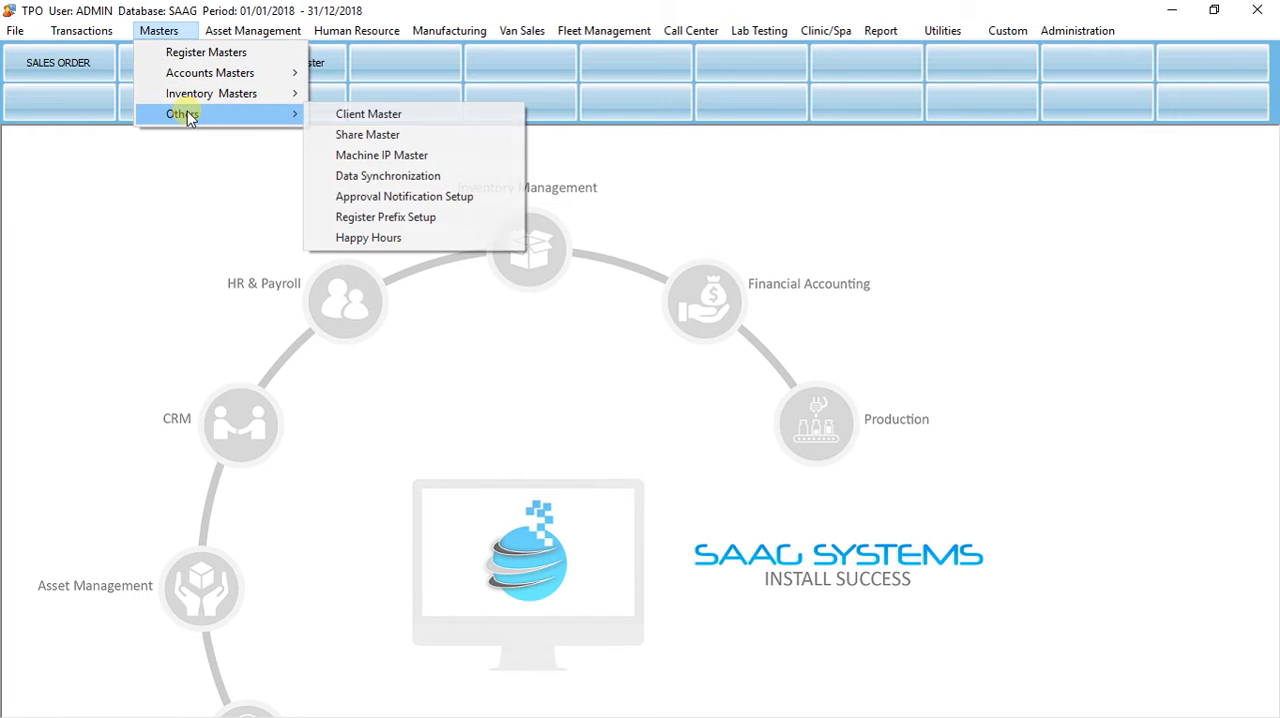
click(366, 197)
drag(375, 140, 595, 190)
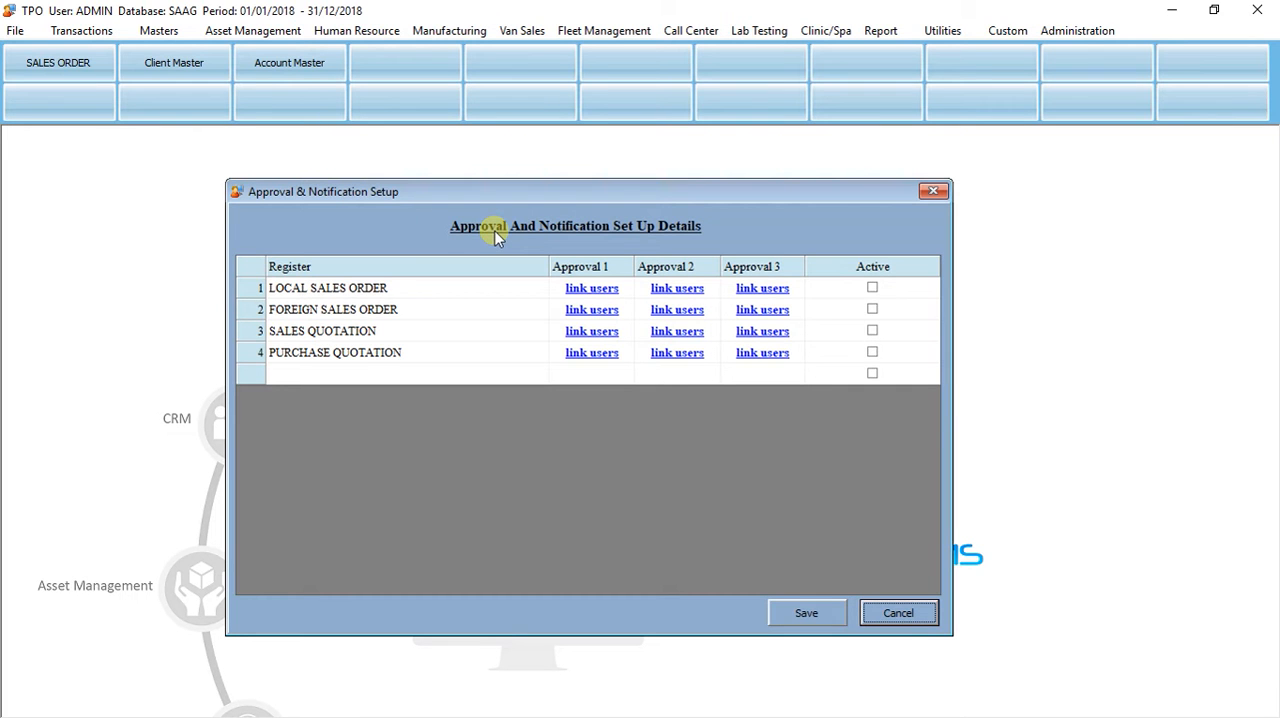
click(340, 290)
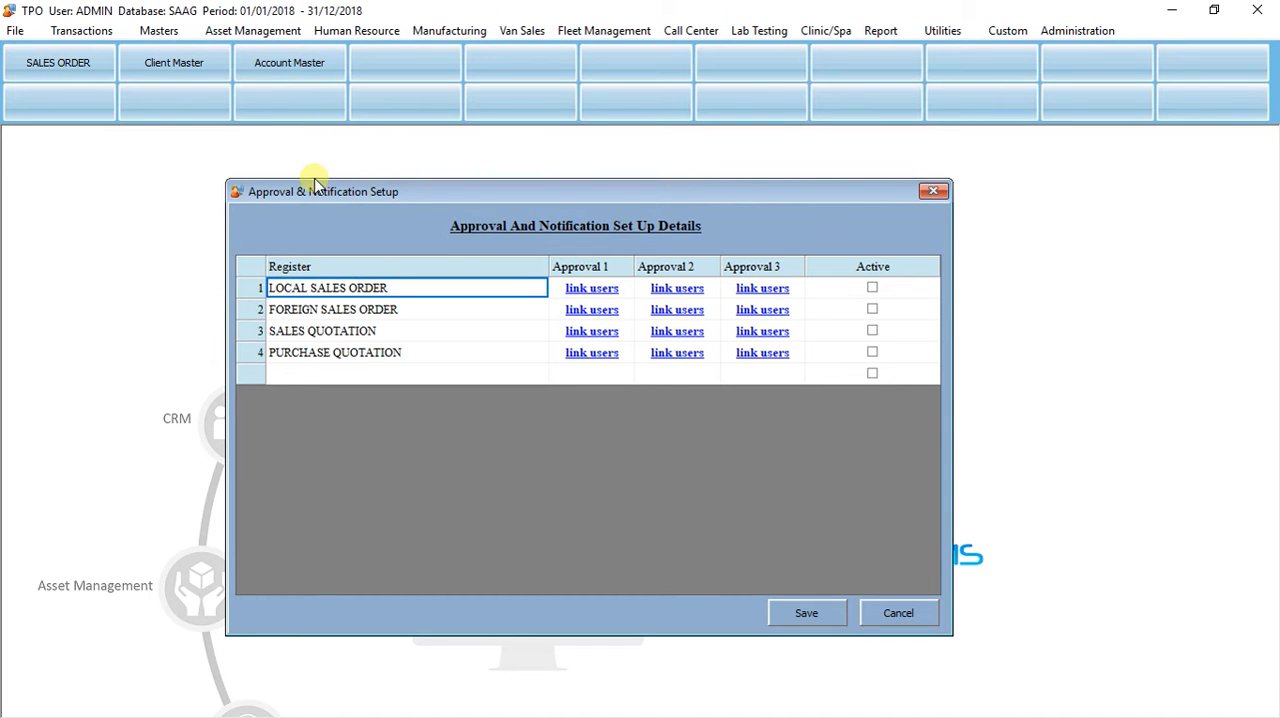
drag(315, 186, 341, 176)
click(337, 304)
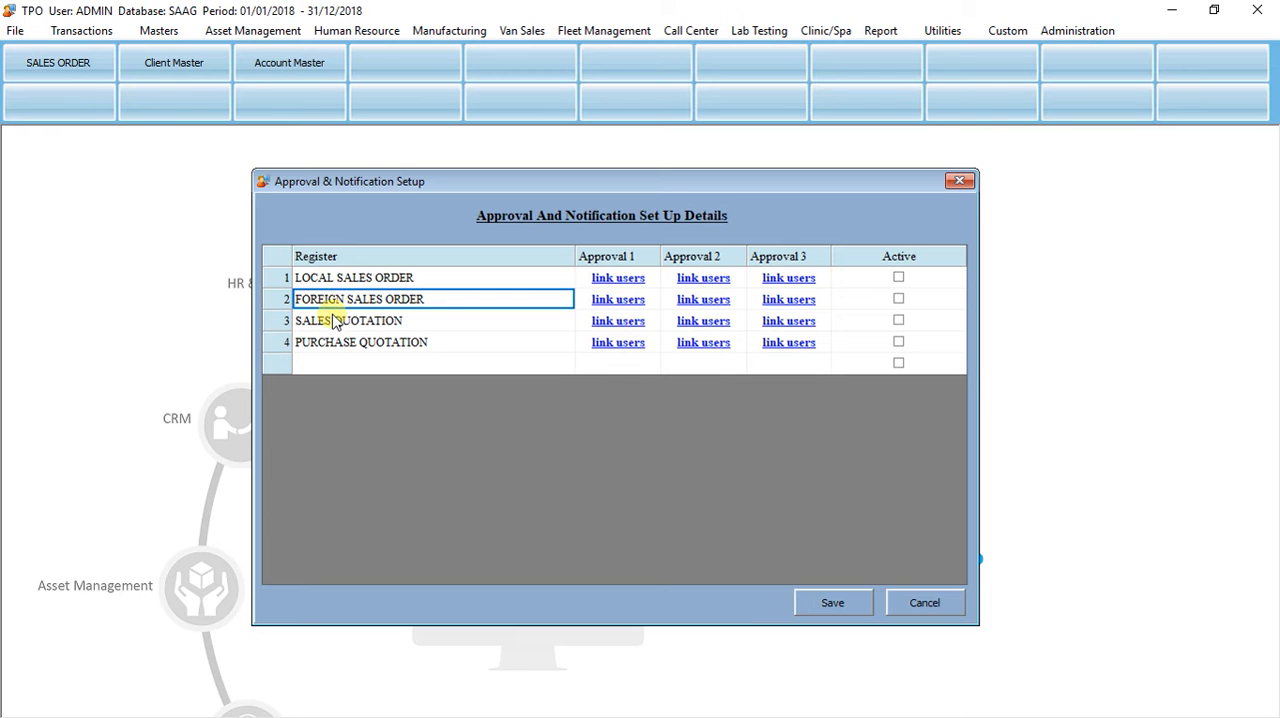
click(326, 322)
click(320, 345)
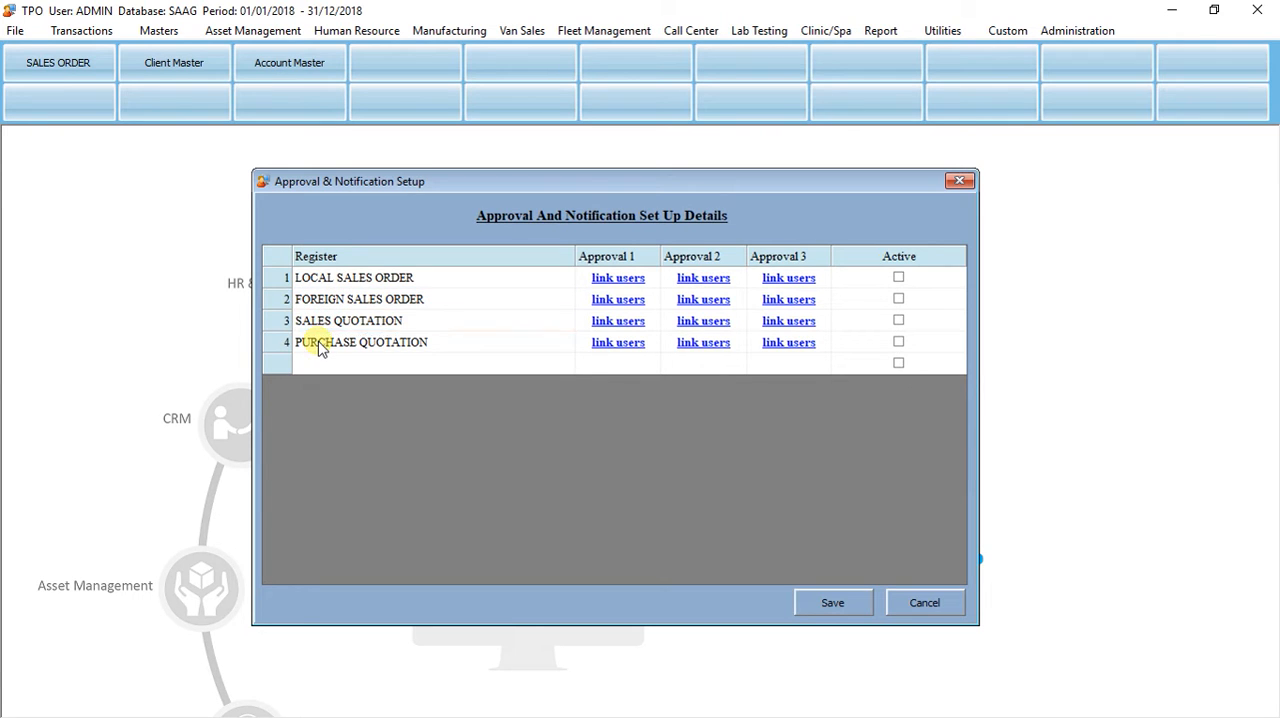
Step: Add the LOCAL PO register in the empty row below PURCHASE QUOTATION
click(323, 364)
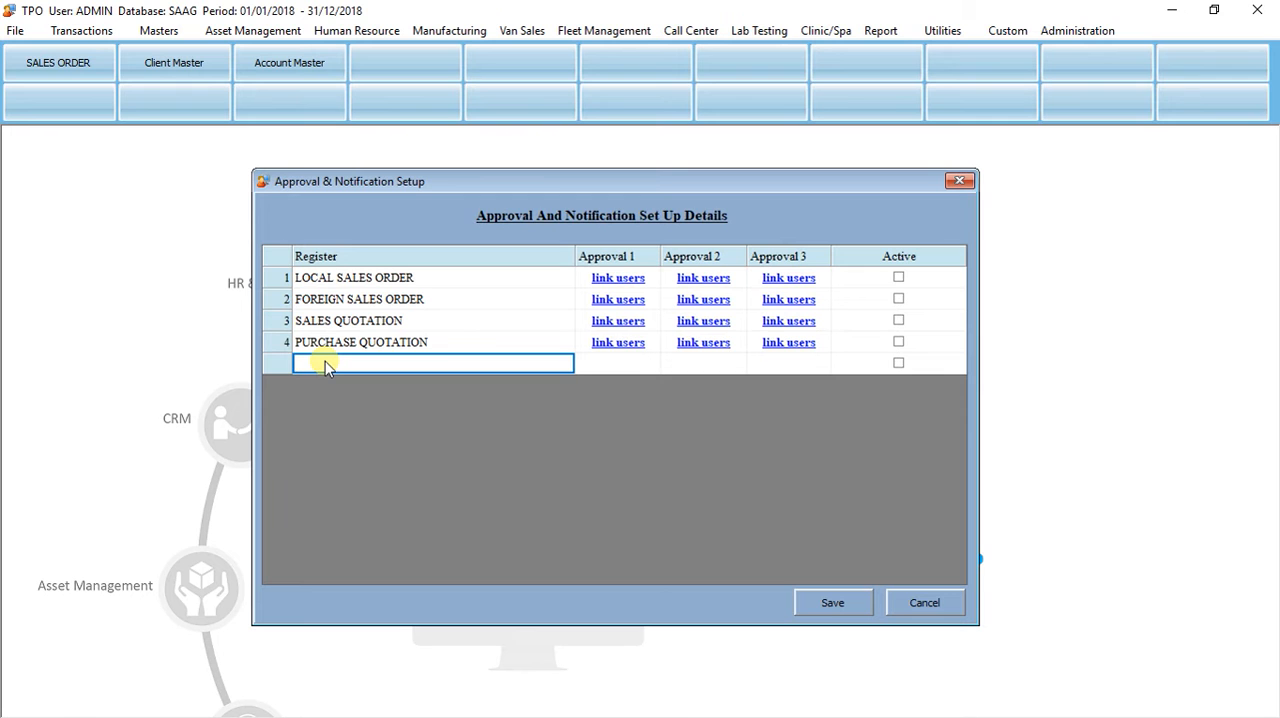
key(Return)
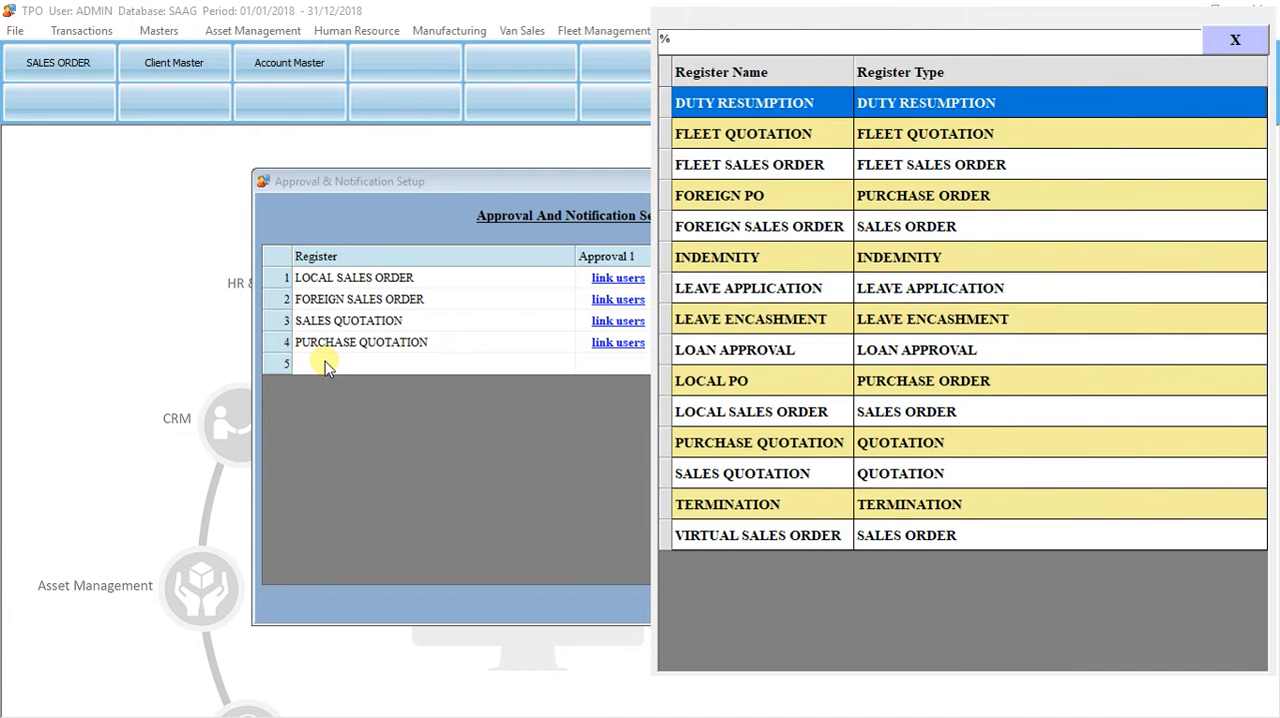
key(Down)
key(Down)
key(Down)
key(Down)
key(Down)
key(Down)
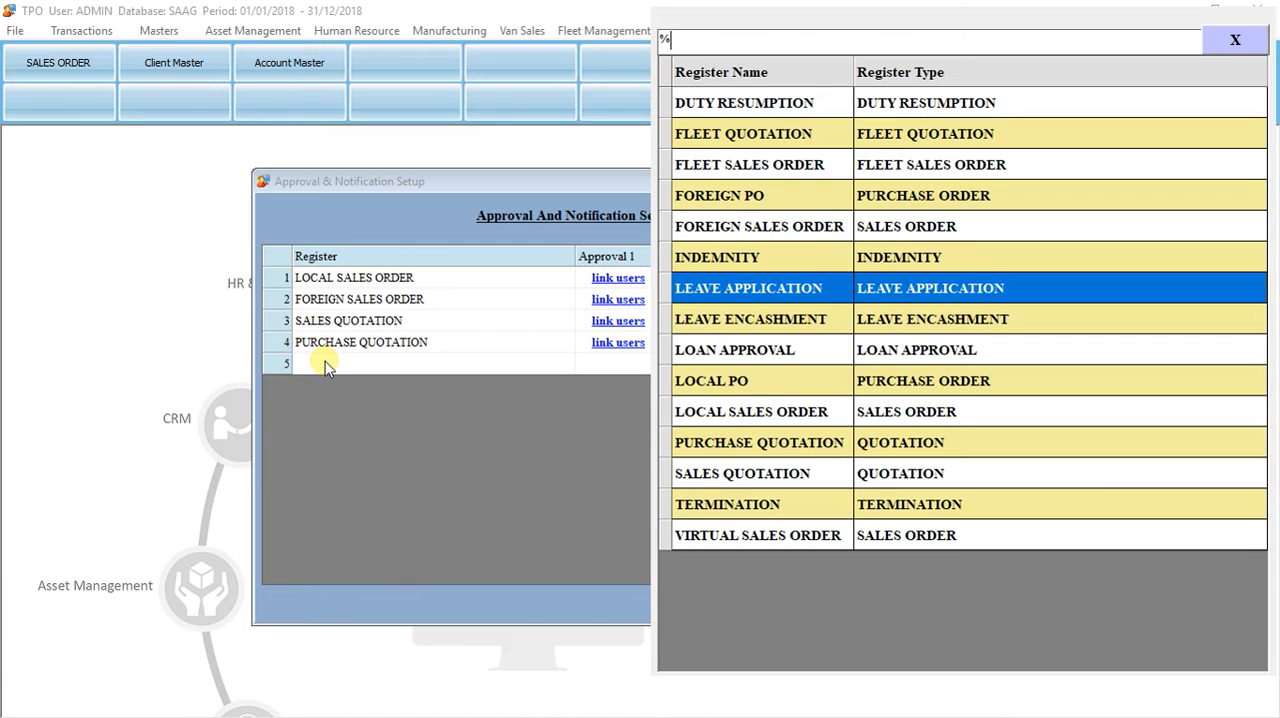
key(Down)
key(Down)
key(Down)
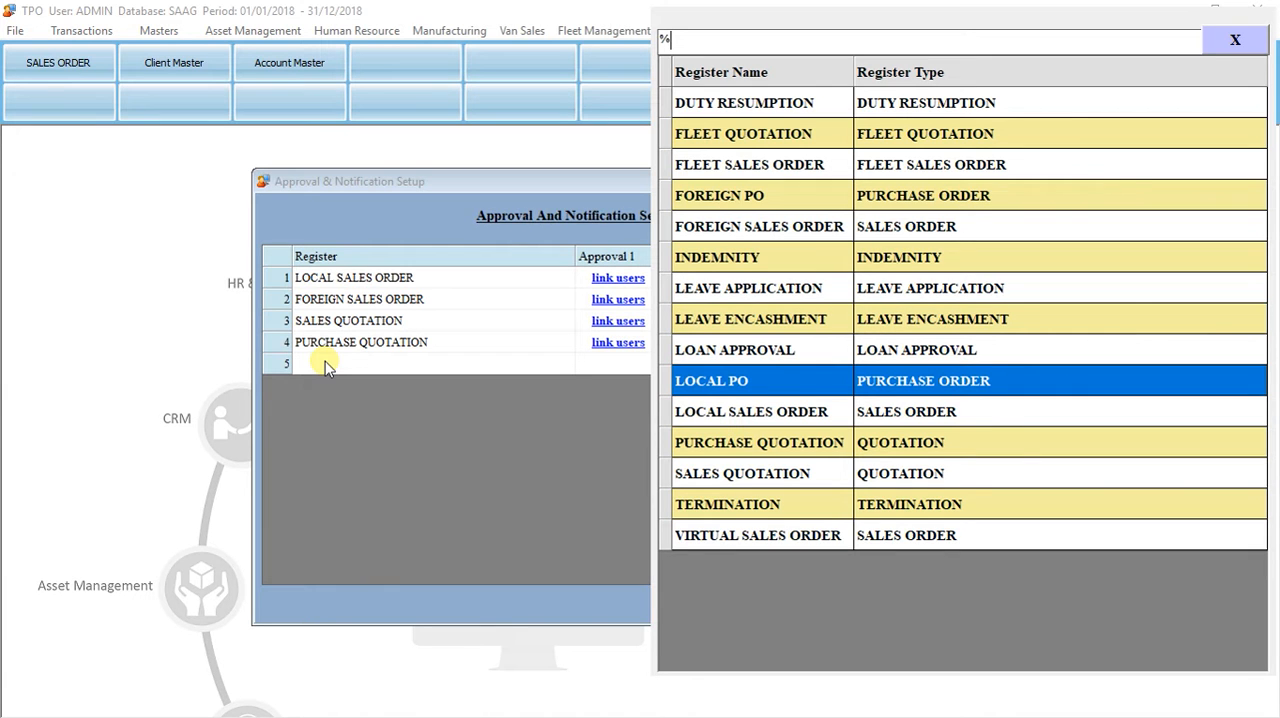
key(Return)
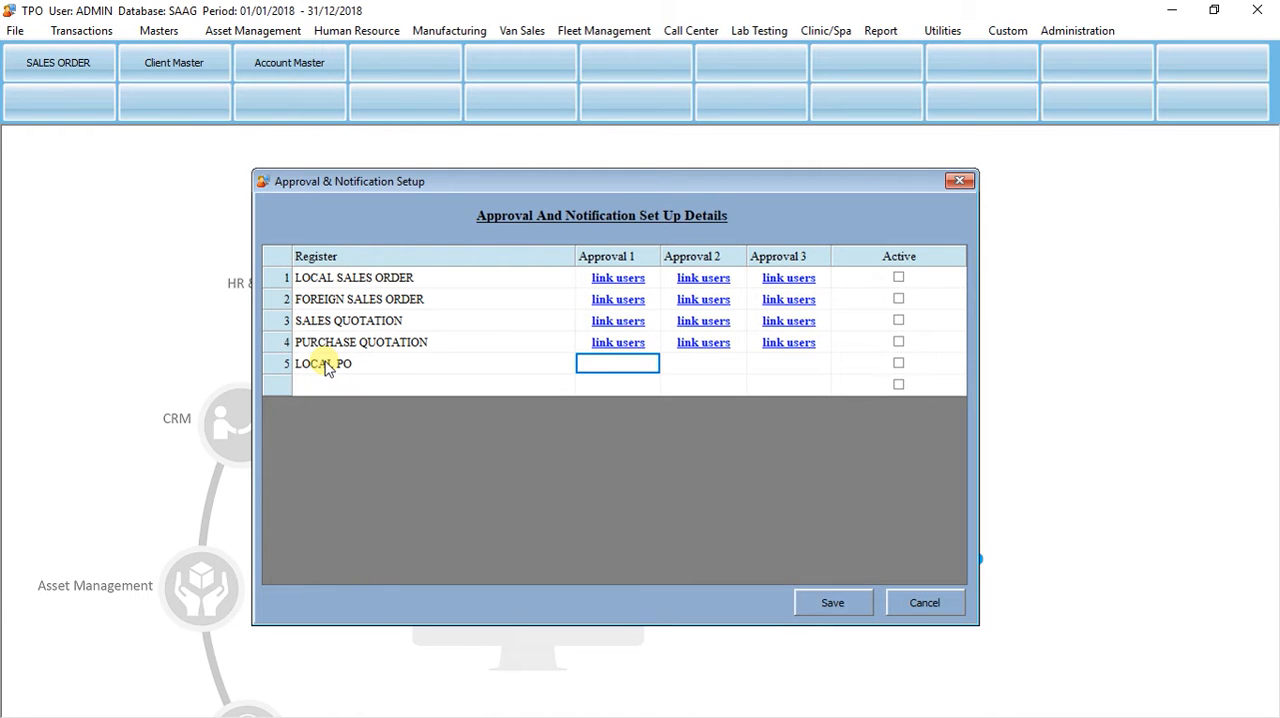
Step: Try to add PURCHASE QUOTATION as another register in row 6
click(329, 384)
key(Down)
key(Down)
key(Down)
key(Down)
key(Down)
key(Down)
key(Down)
key(Down)
key(Down)
key(Down)
key(Down)
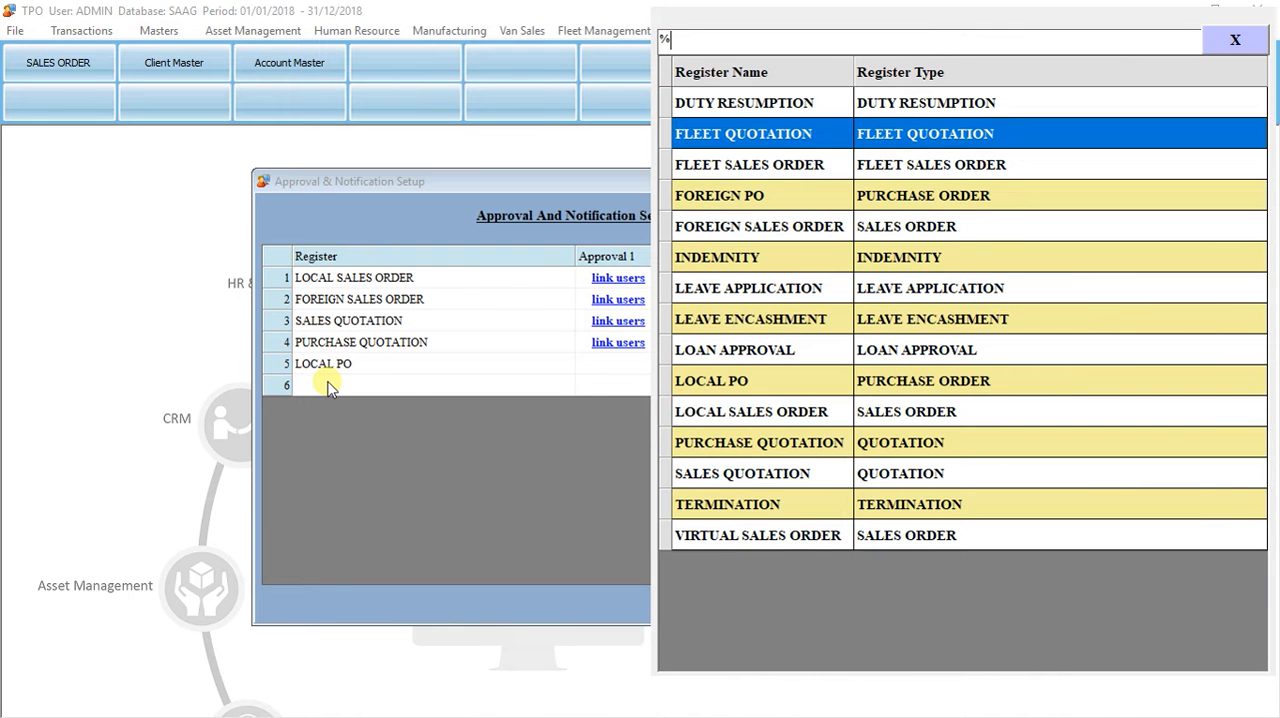
key(Down)
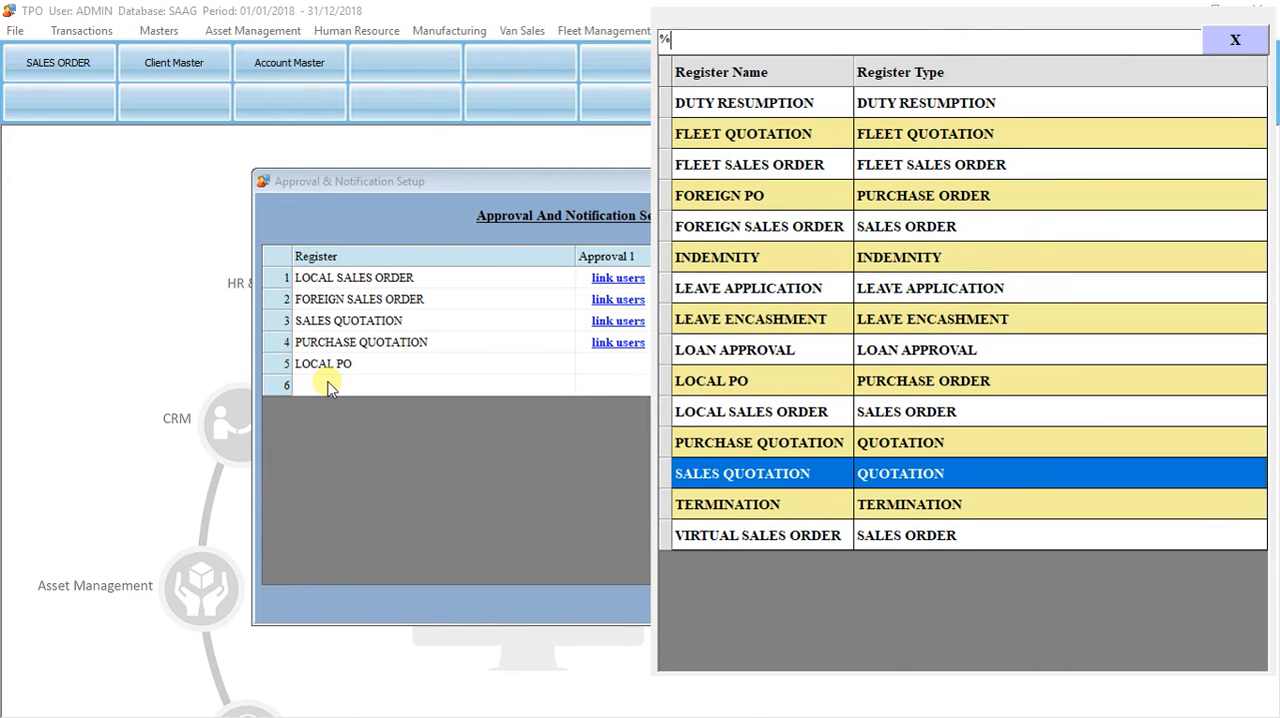
key(Up)
key(Return)
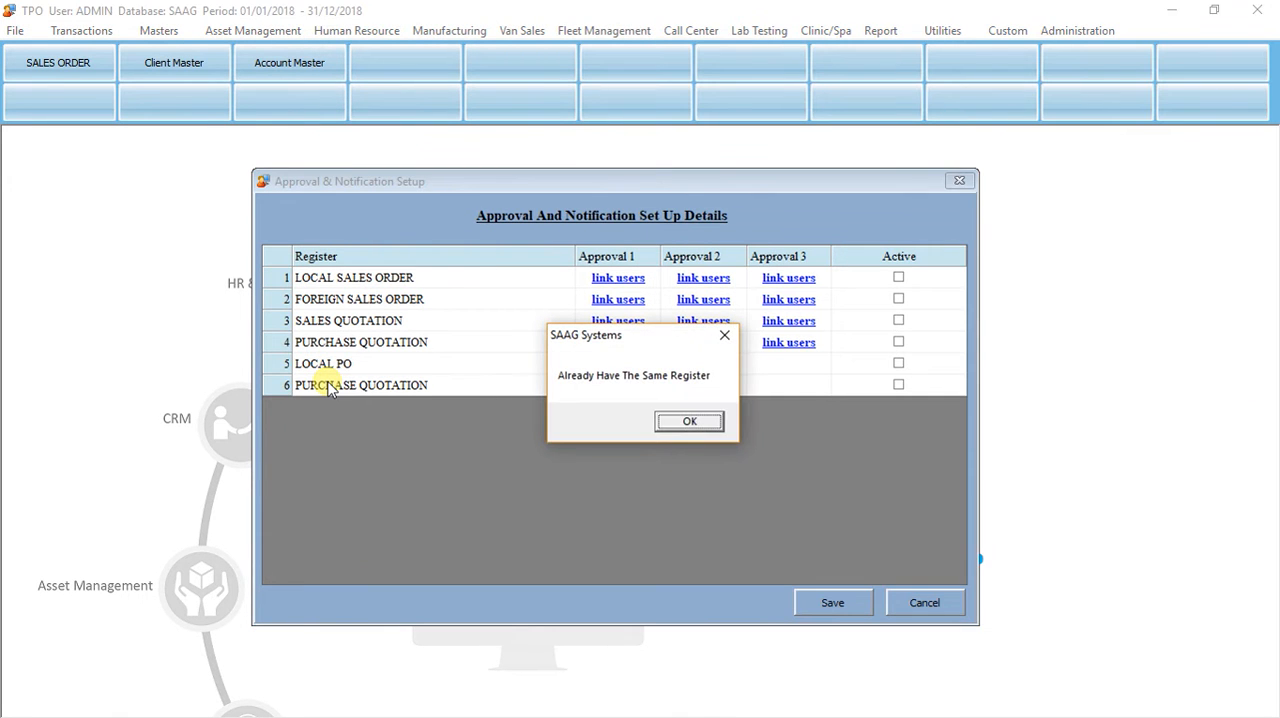
key(Return)
Step: Add the FOREIGN PO register in row 6 and save the approval setup
click(330, 387)
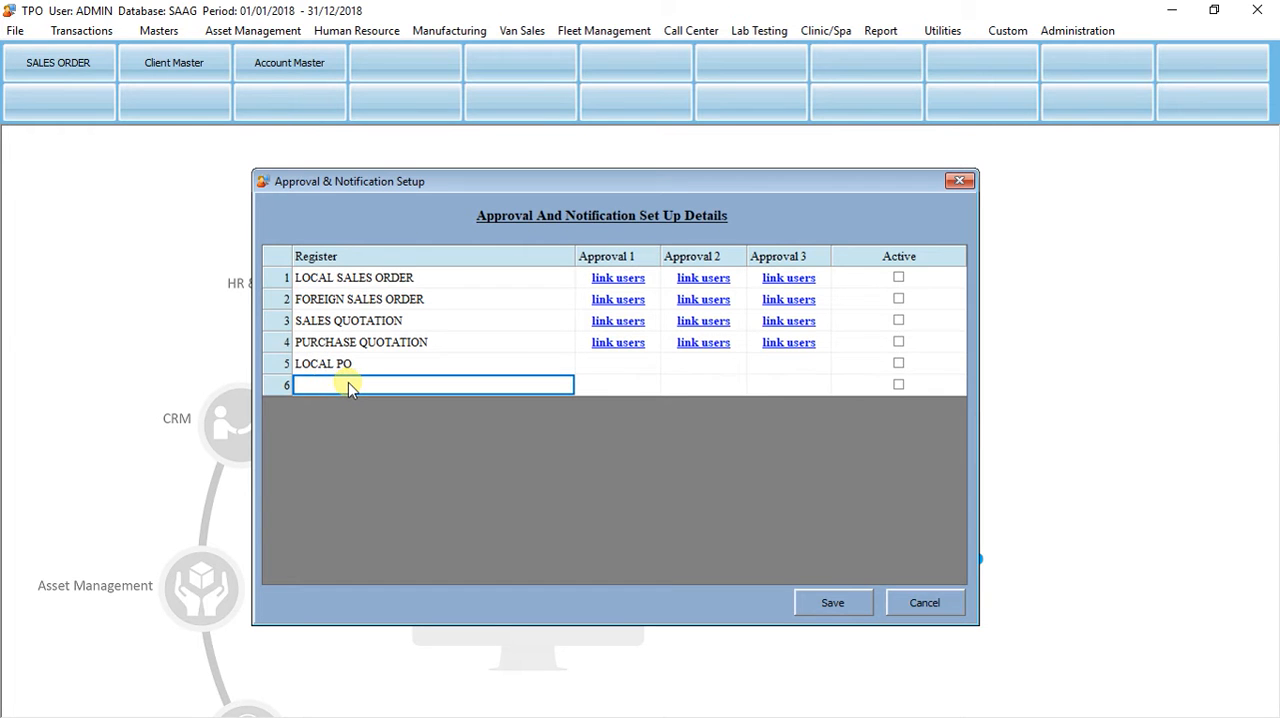
key(Return)
key(Down)
key(Down)
key(Down)
key(Down)
key(Down)
key(Down)
key(Down)
key(Down)
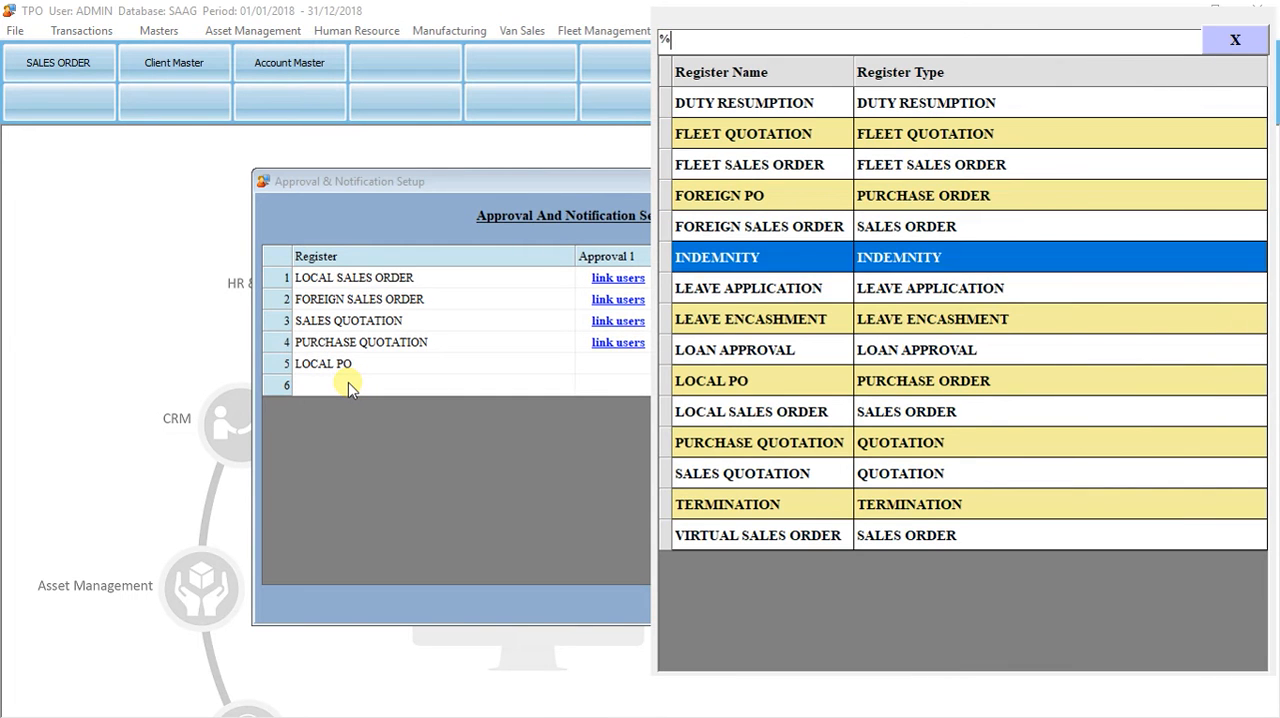
key(Up)
key(Up)
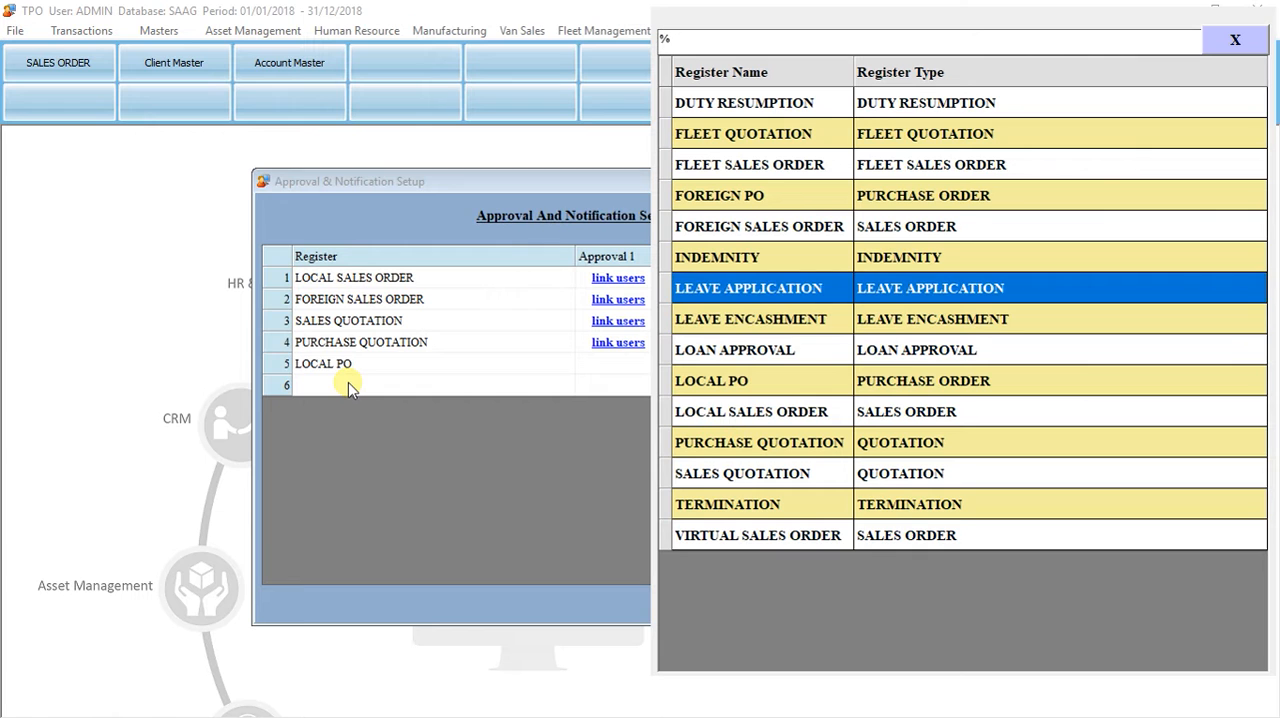
key(Up)
key(Up)
key(Up)
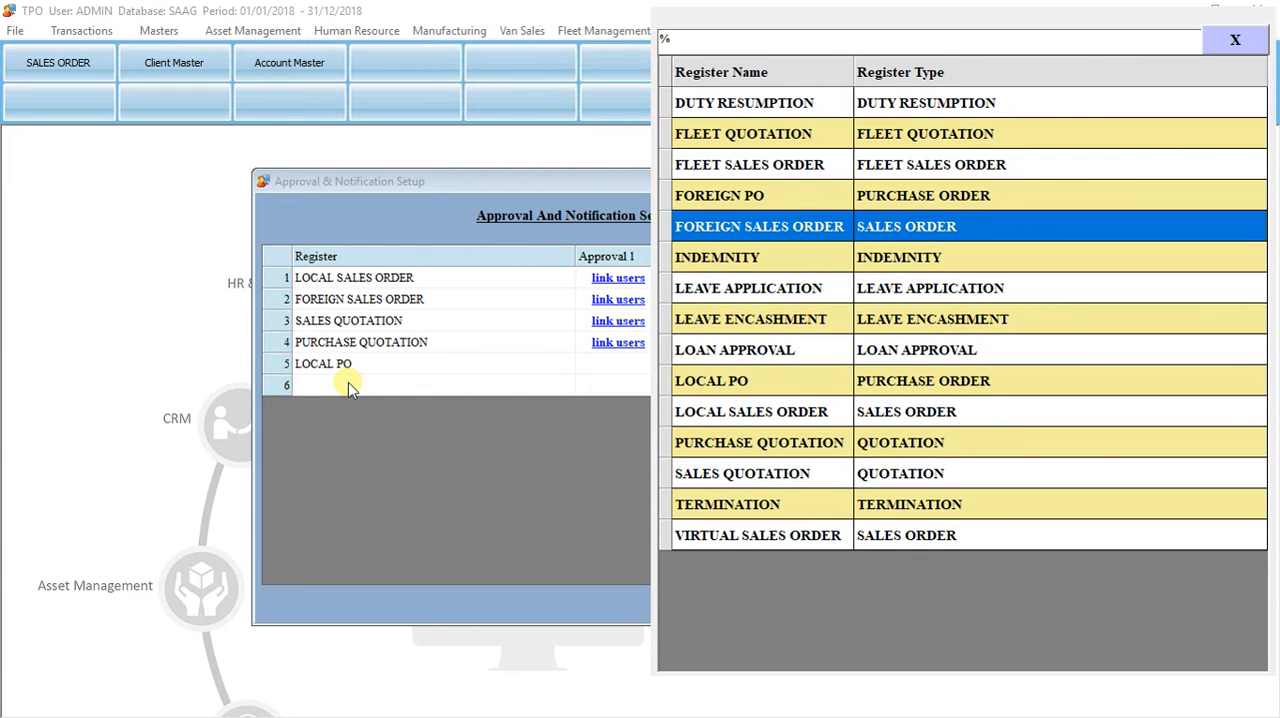
key(Return)
click(830, 600)
click(652, 428)
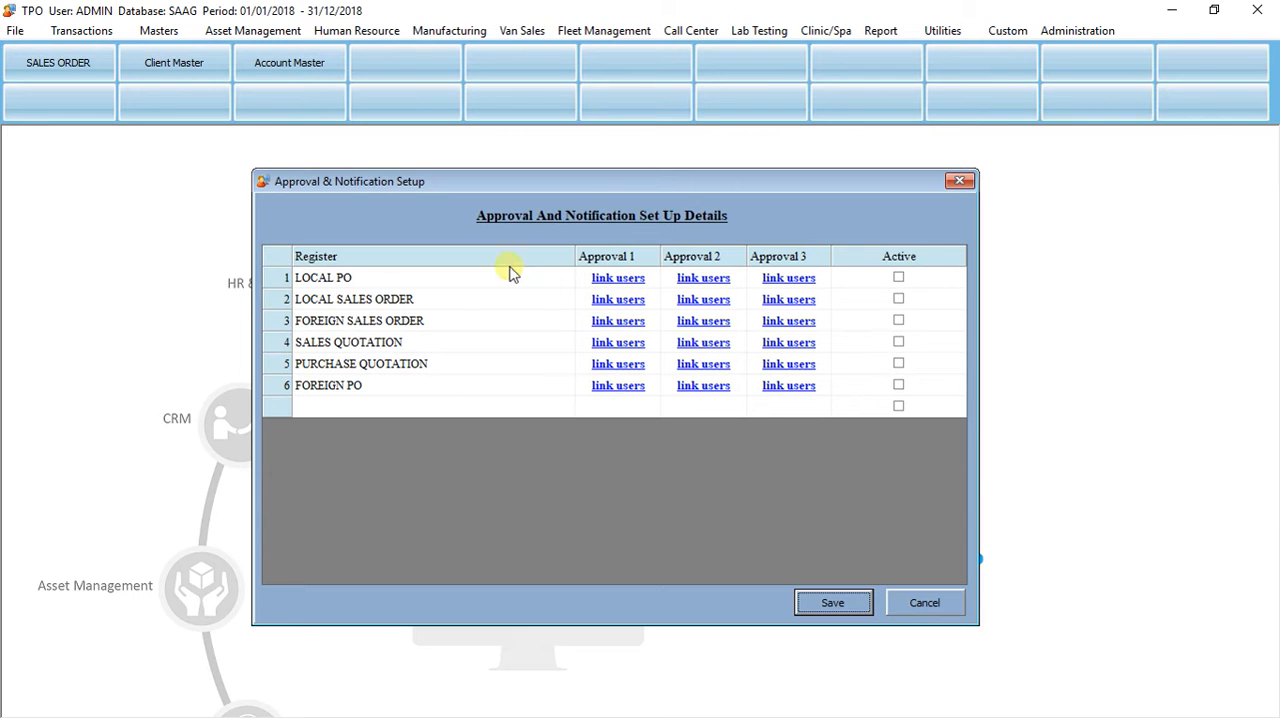
Step: Link ADMIN as the Approval 1 approver for the LOCAL PO register
click(612, 280)
click(448, 418)
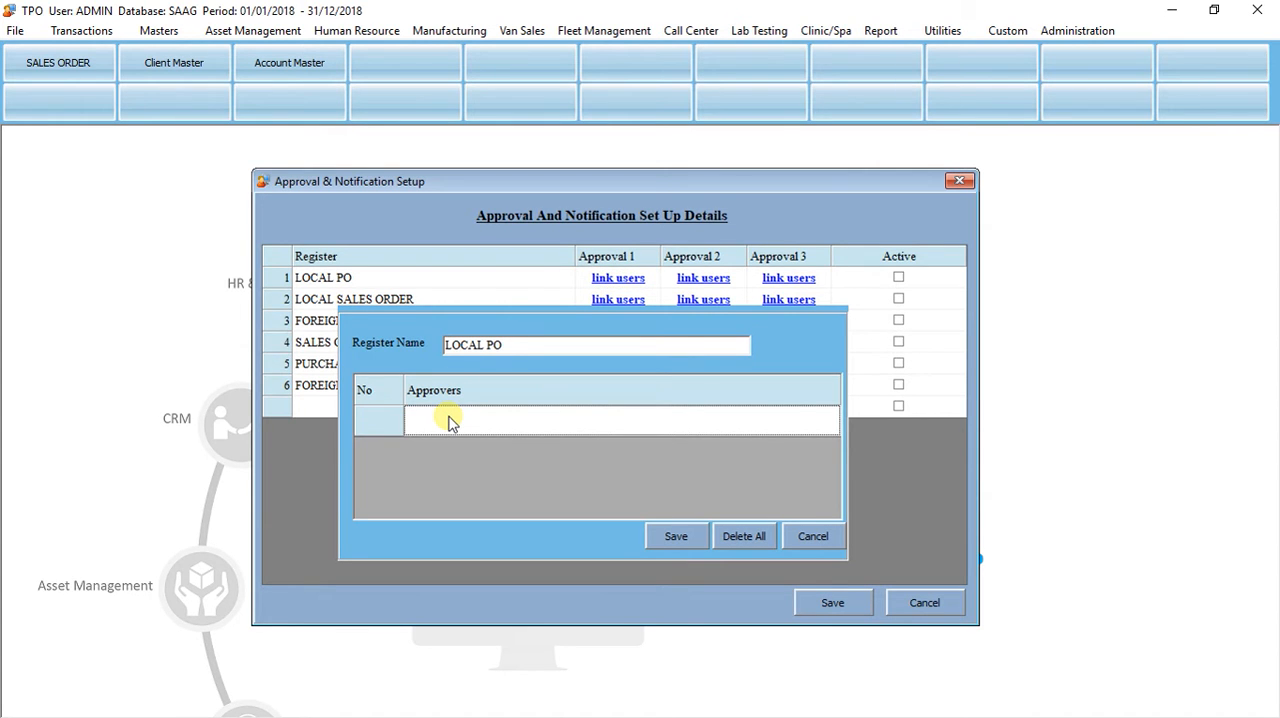
text(ad)
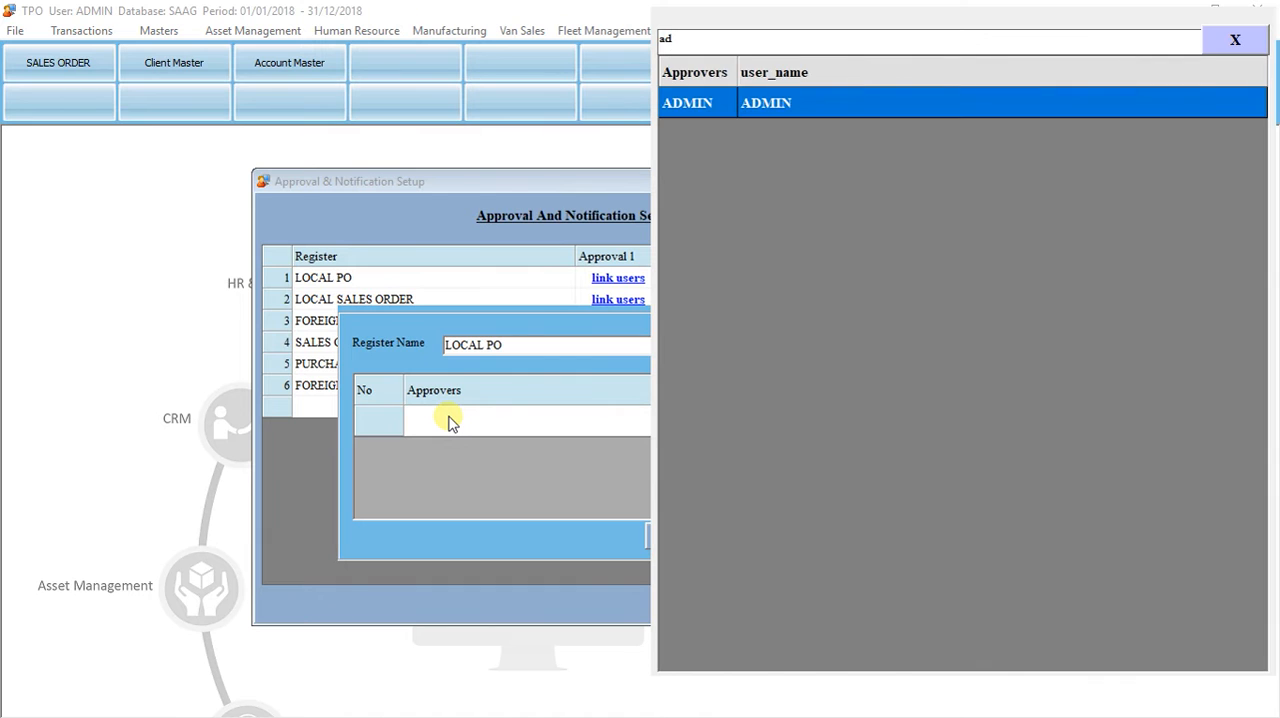
key(Return)
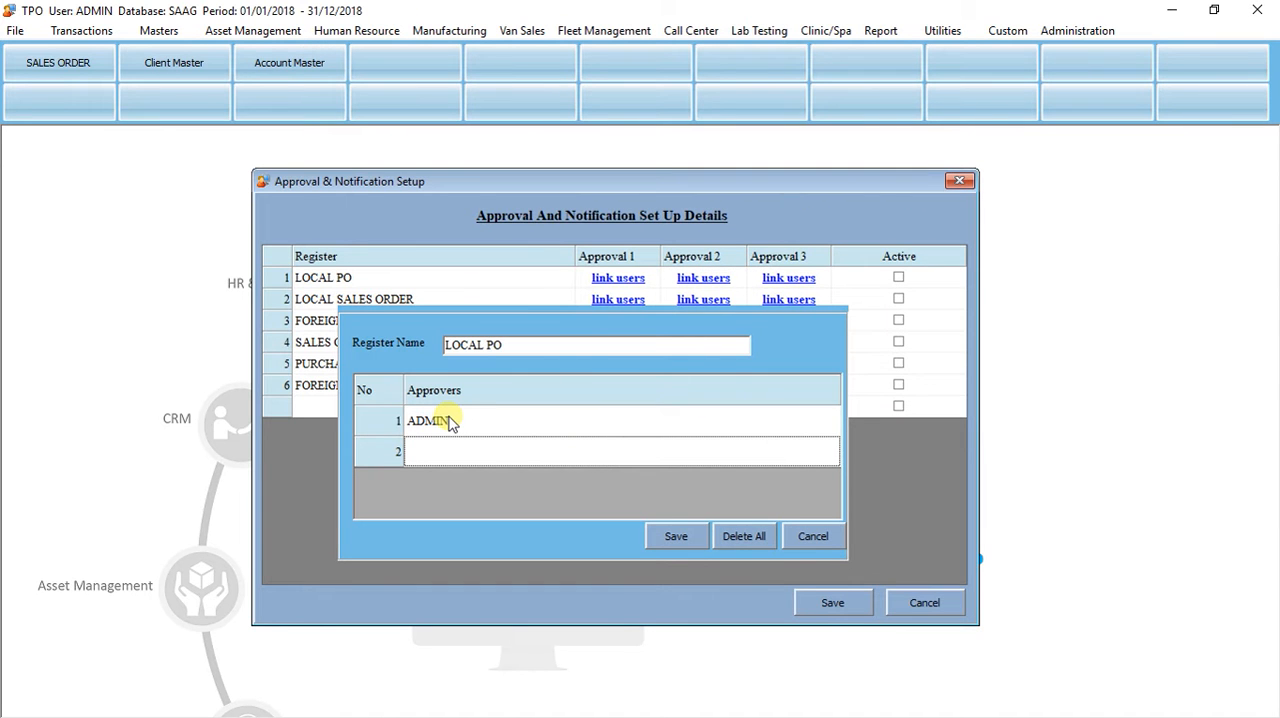
key(Return)
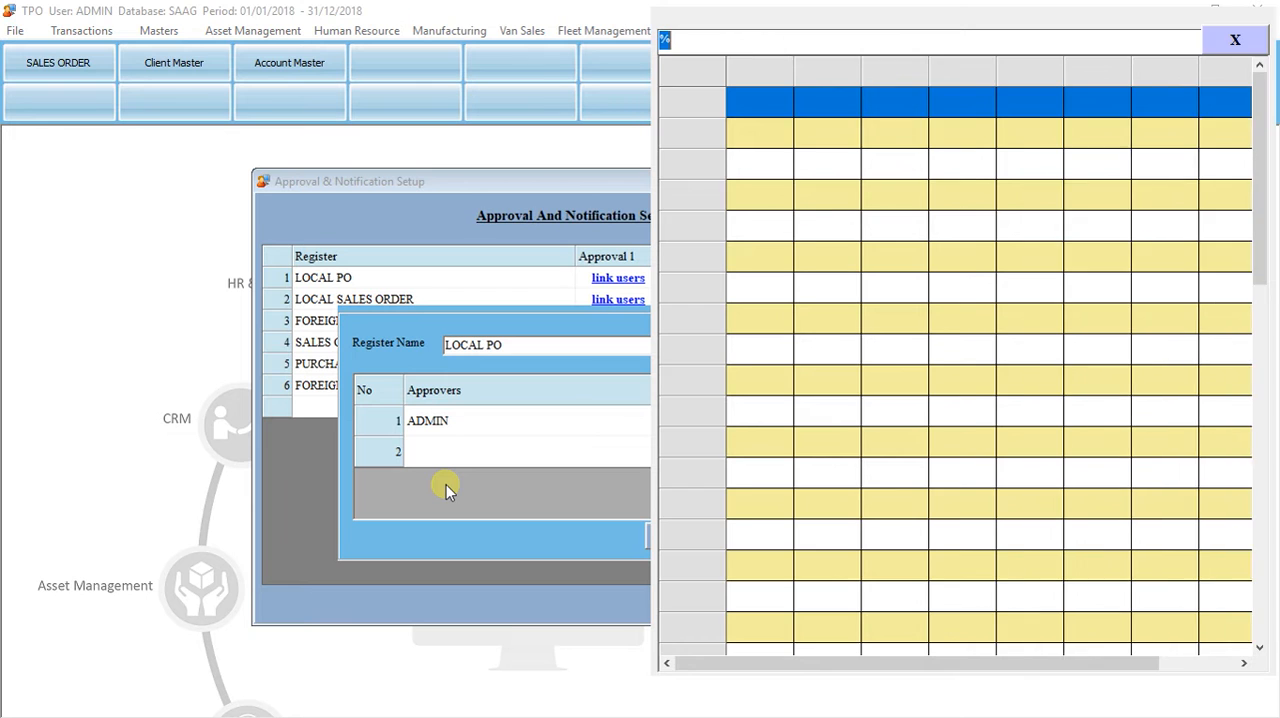
key(Down)
key(Down)
key(Down)
key(Down)
key(Down)
key(Down)
key(Down)
key(Down)
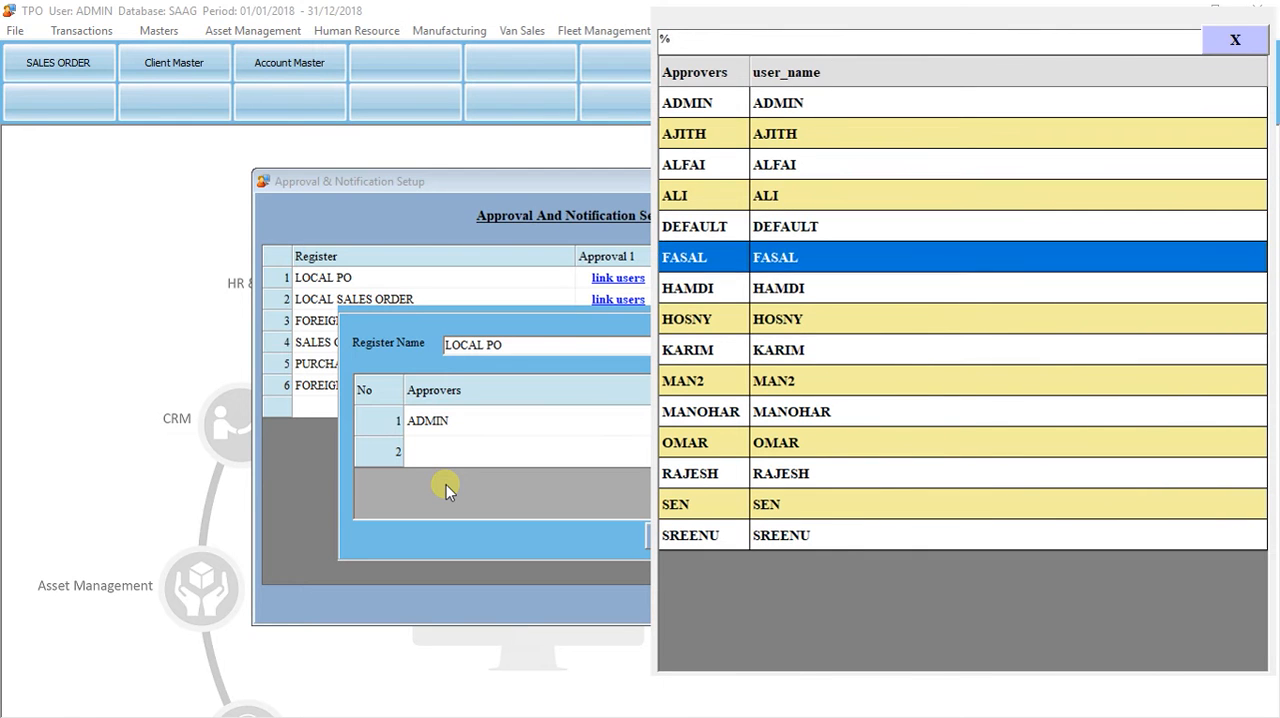
key(Escape)
Step: Save the LOCAL PO approvers and mark the LOCAL PO register as active
click(674, 535)
click(684, 431)
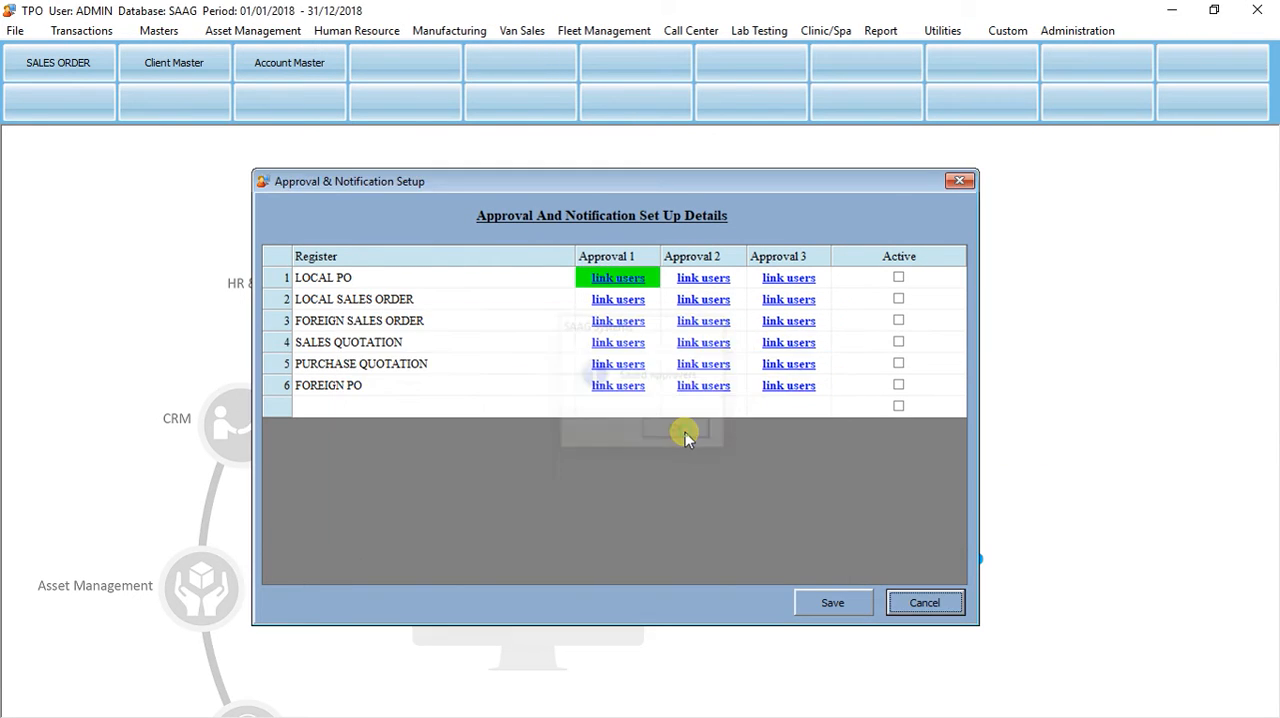
click(898, 280)
click(898, 280)
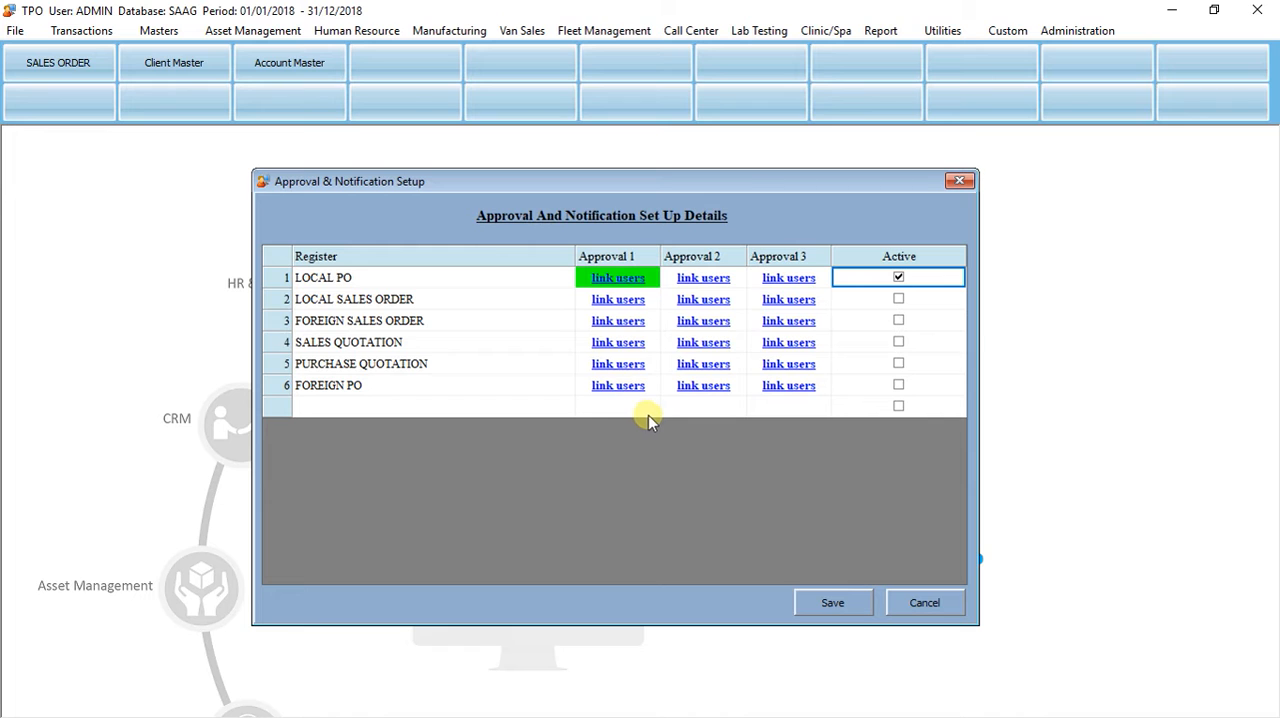
Step: Link ADMIN as the Approval 1 approver for LOCAL SALES ORDER and save the approvers
click(603, 301)
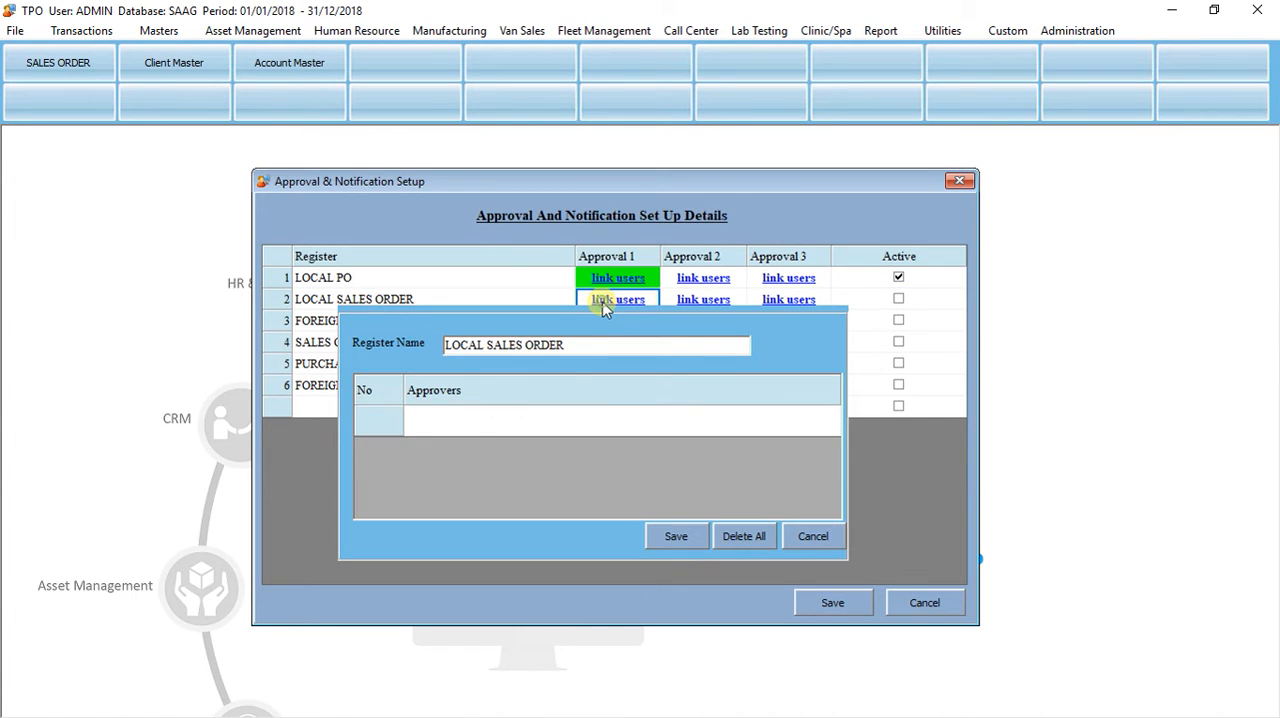
click(475, 426)
text(ad)
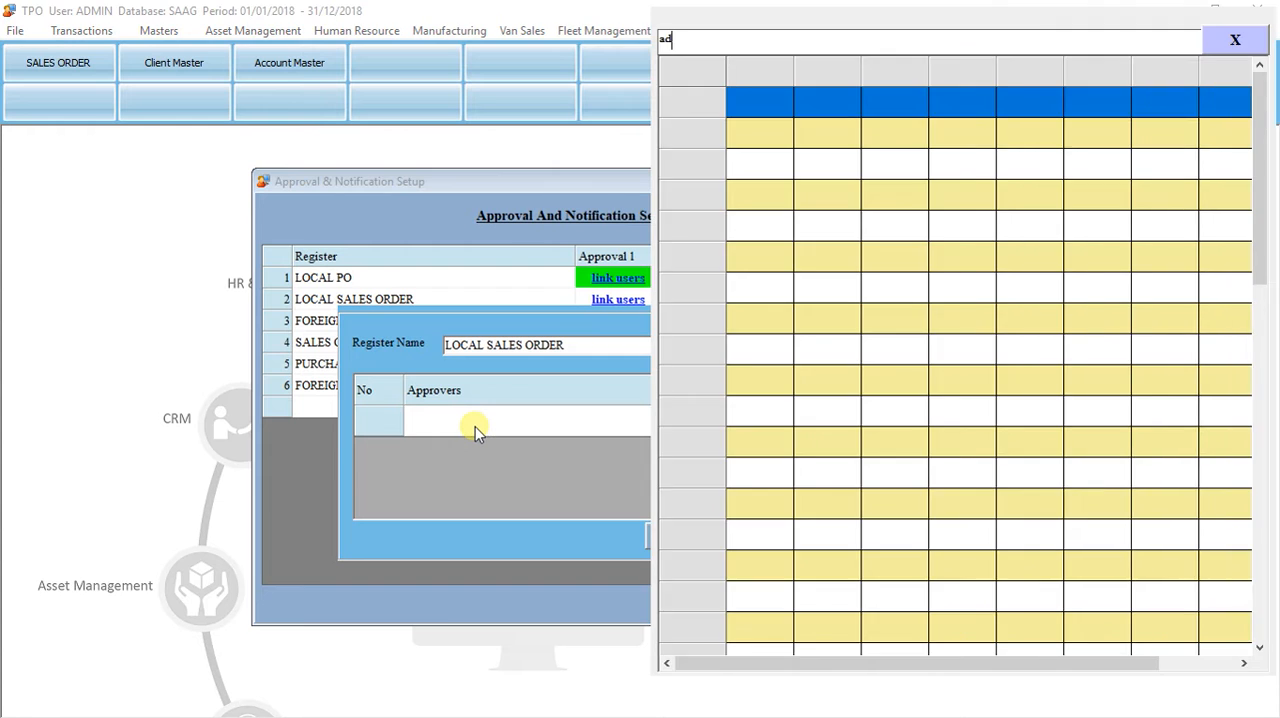
key(Return)
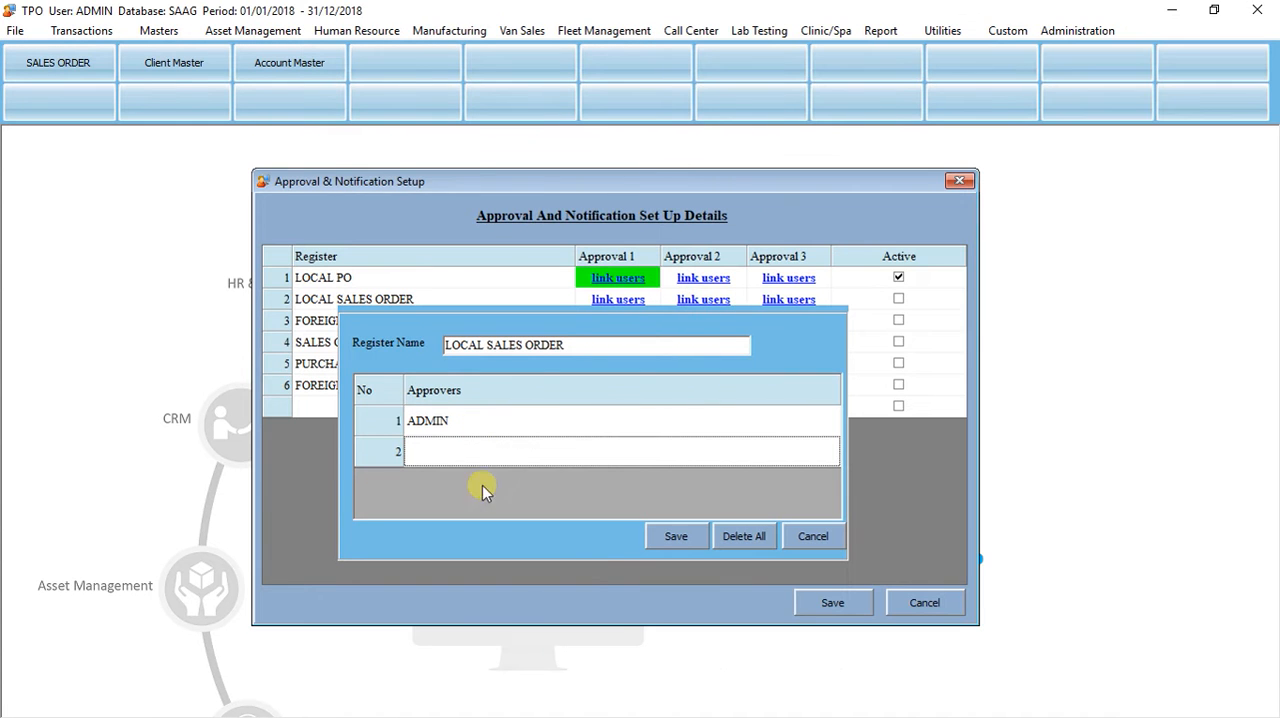
click(665, 538)
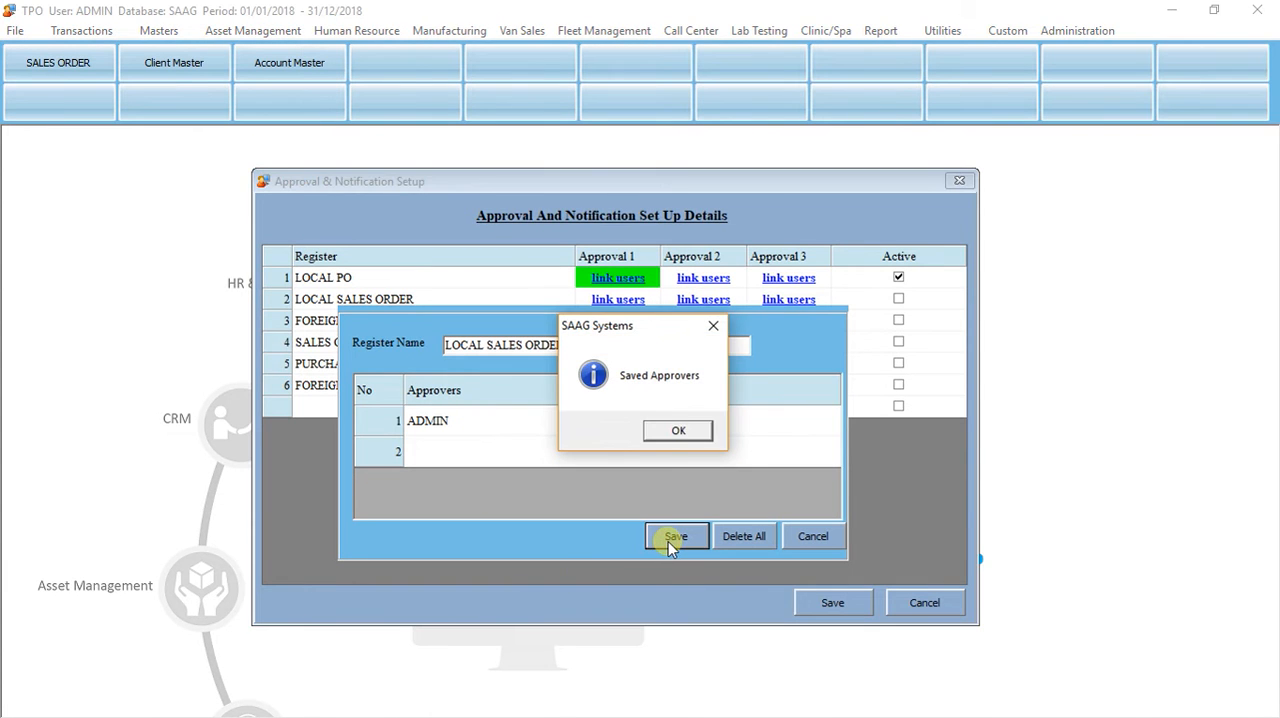
click(674, 430)
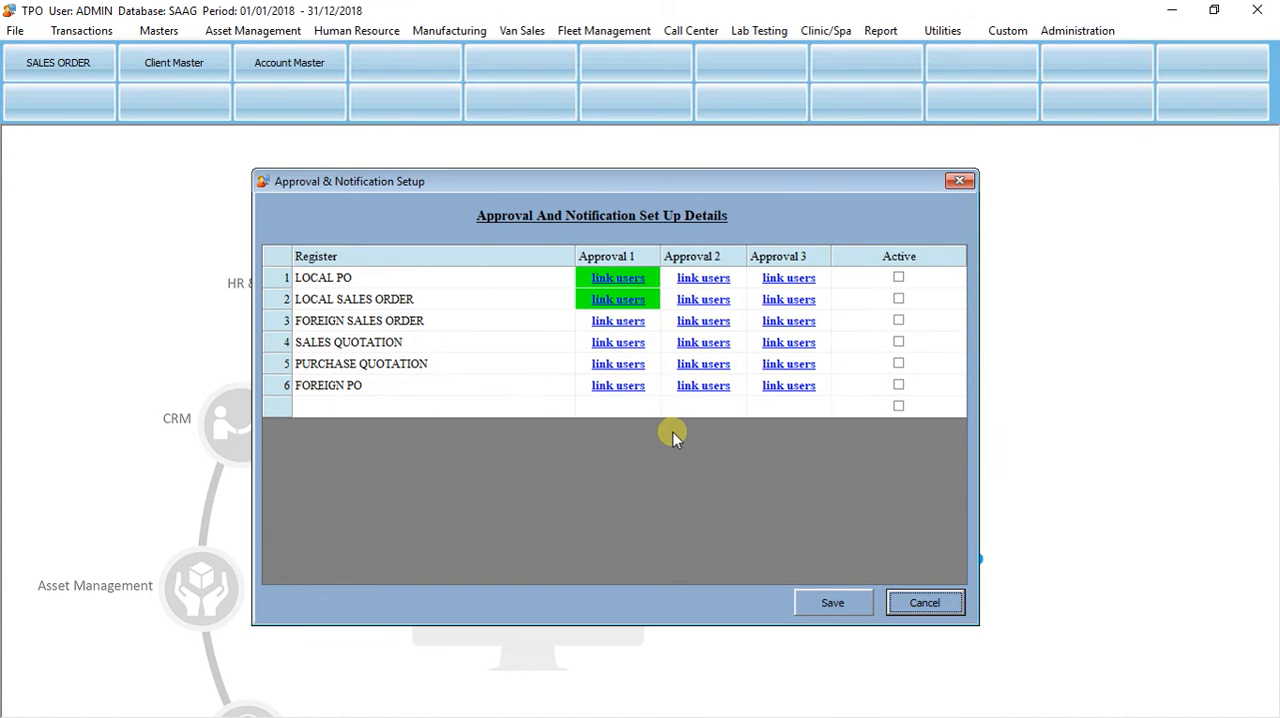
Step: Mark both LOCAL PO and LOCAL SALES ORDER as active and save the approval setup
click(899, 278)
click(898, 298)
click(832, 606)
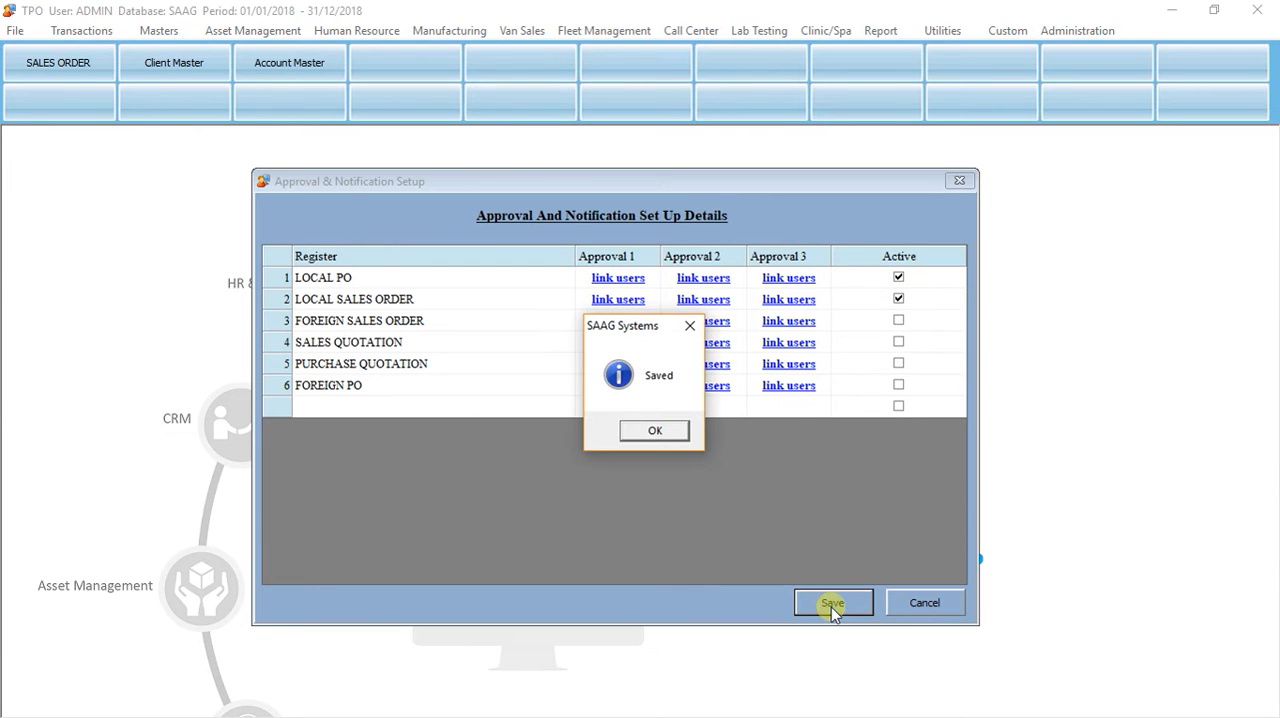
click(643, 432)
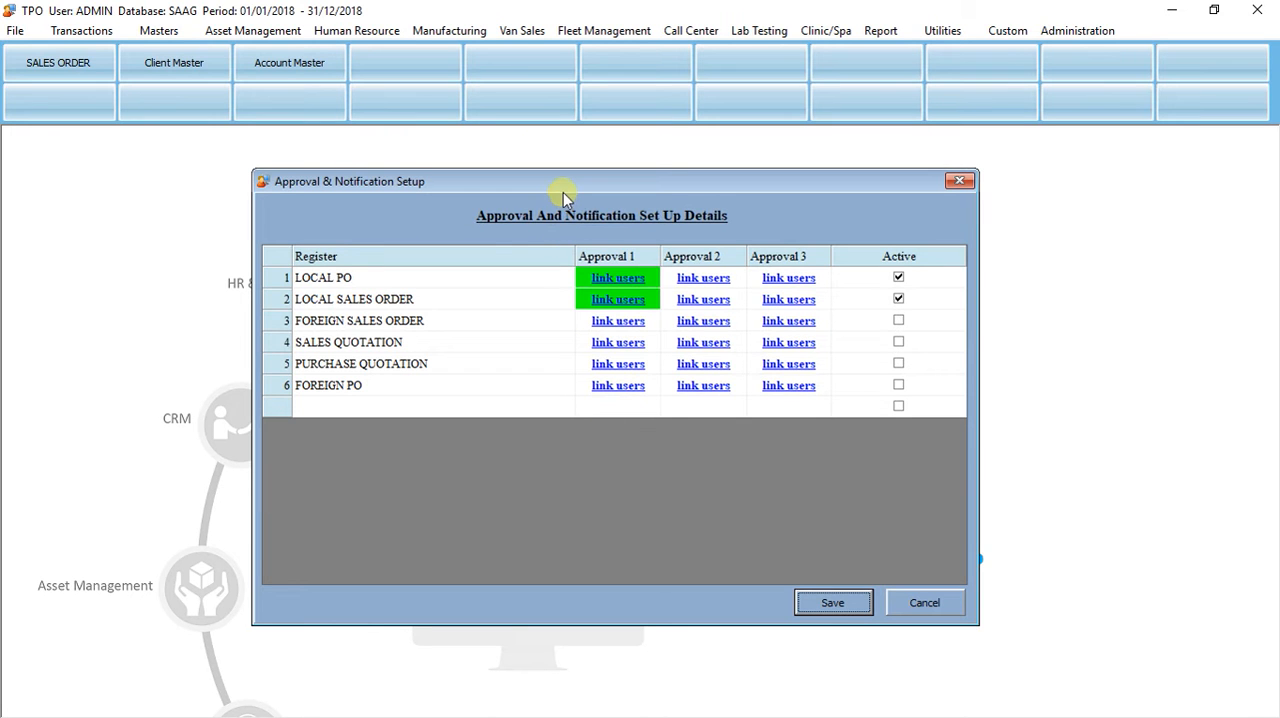
Step: Close the approval setup and start a new LOCAL SALES ORDER entry for customer 2 BEE CREATIVE
drag(567, 185, 604, 171)
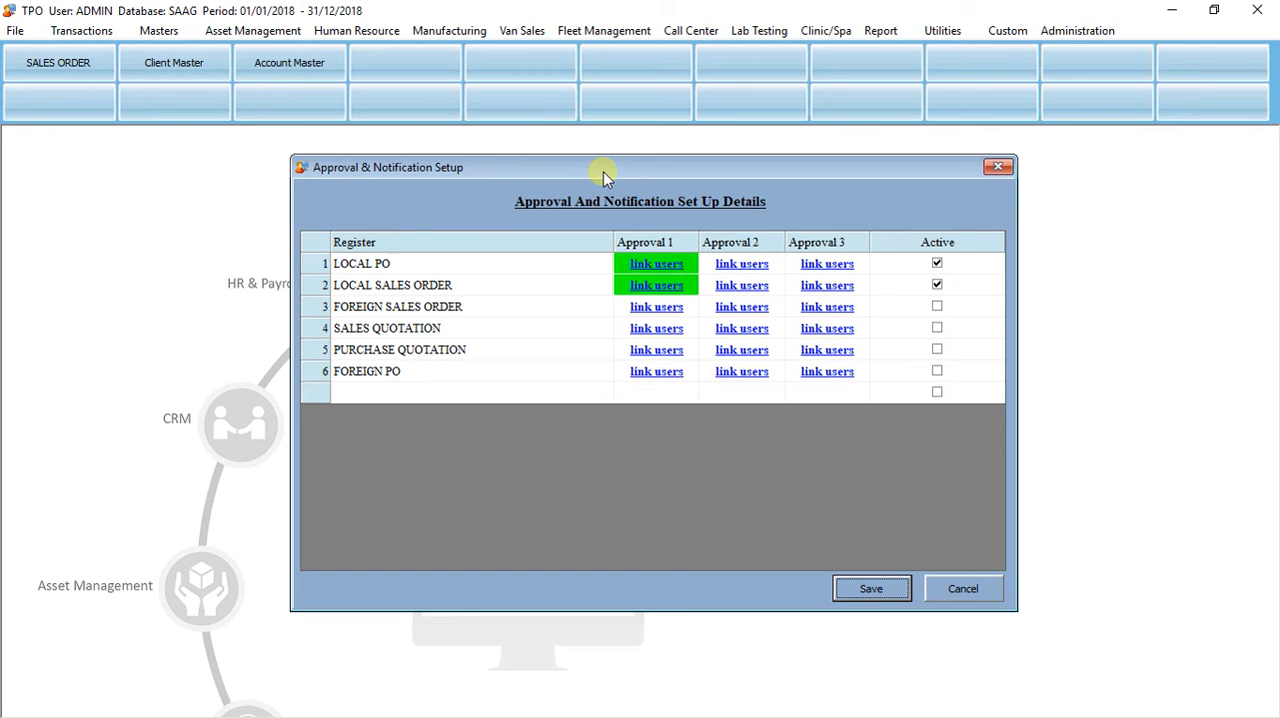
click(958, 588)
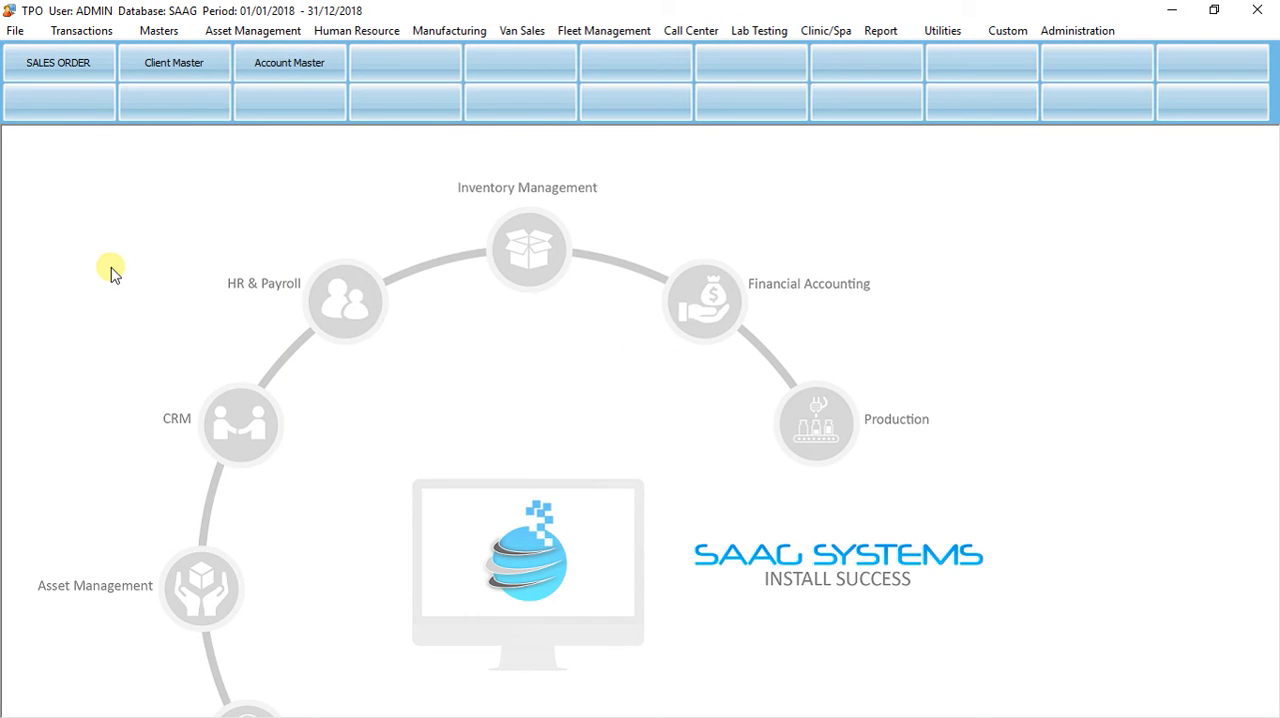
key(ctrl+a)
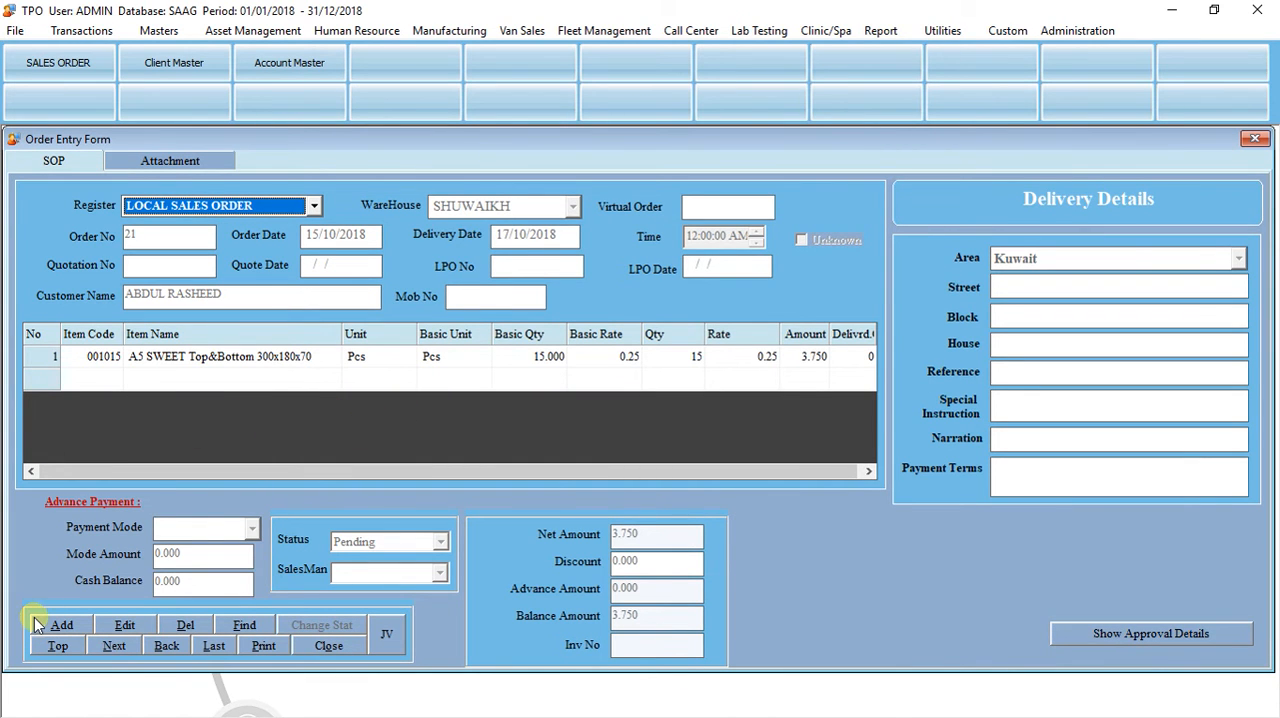
click(64, 627)
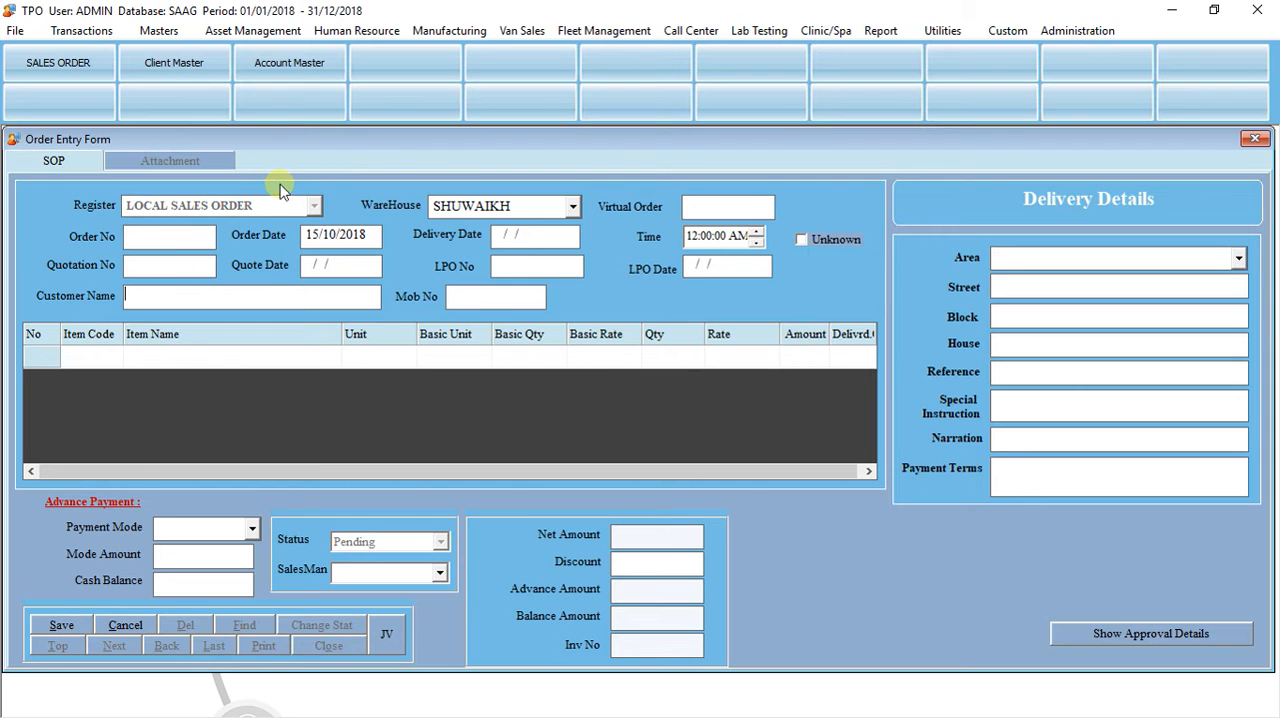
key(Return)
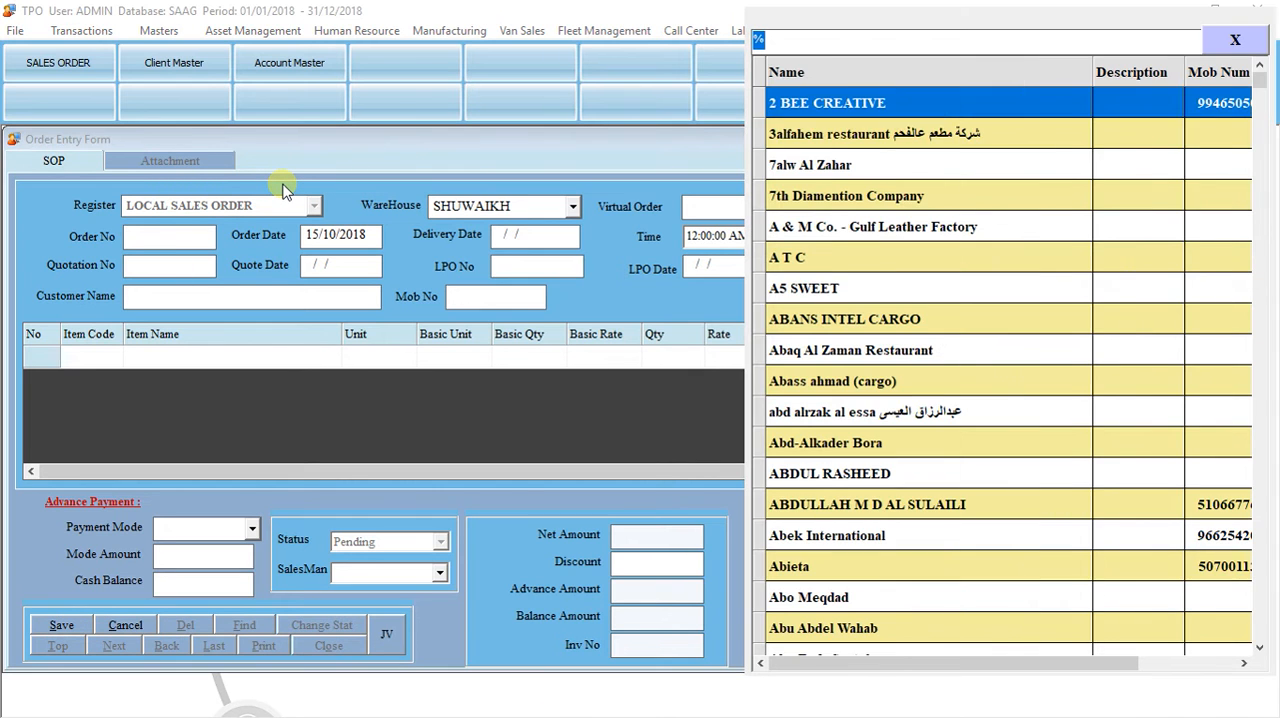
key(Return)
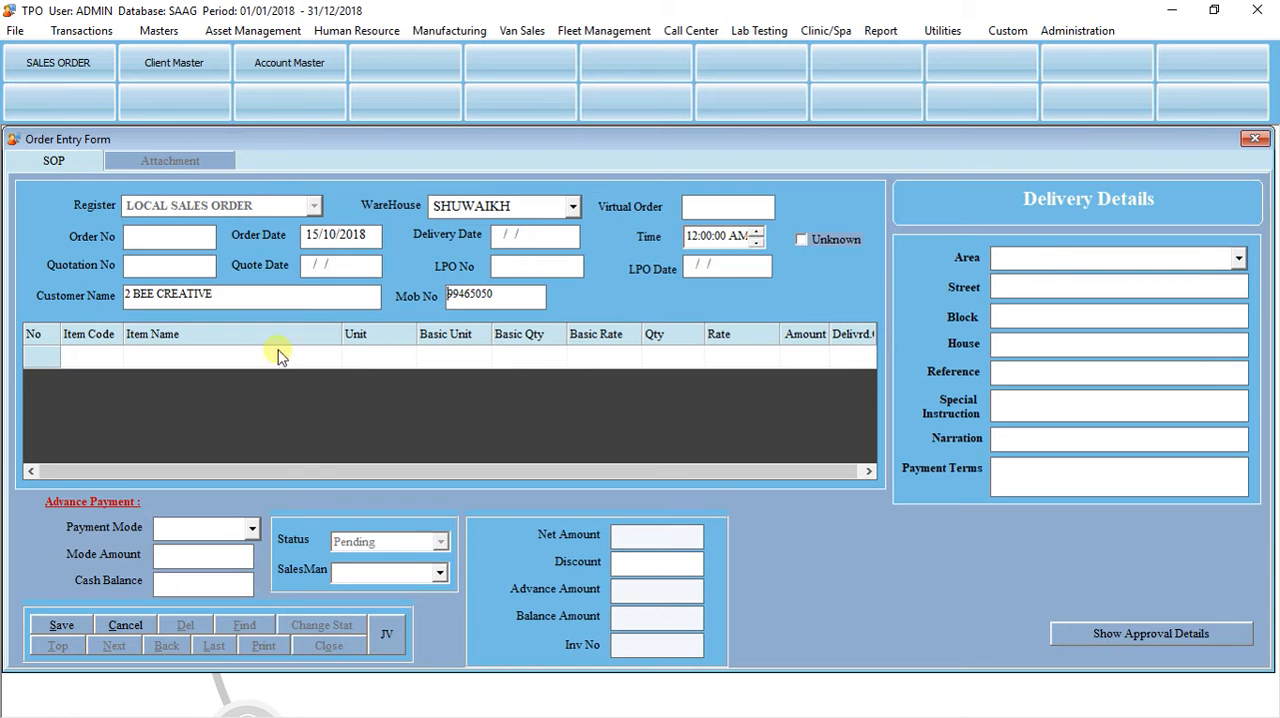
Step: Add item 002325 AL ANBAT SWEET PRINTING PLATE to the sales order with a basic quantity of 100
click(218, 350)
key(Return)
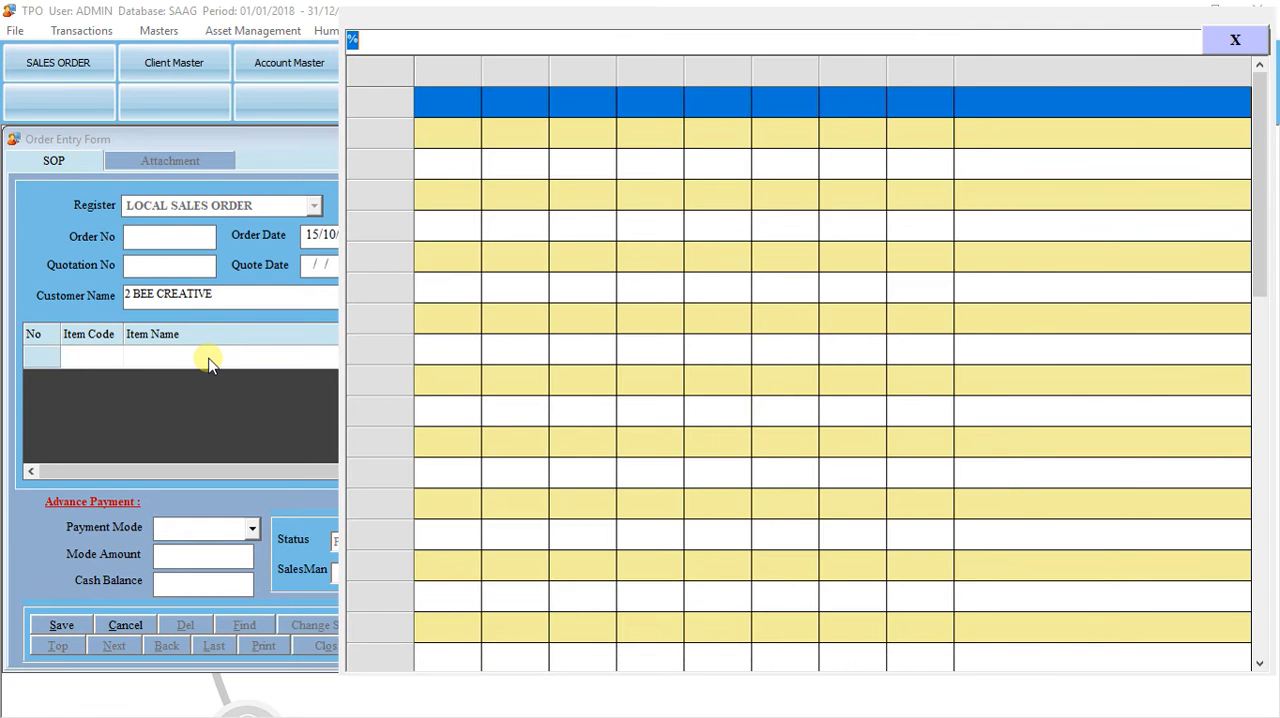
key(Down)
key(Down)
key(Down)
key(Down)
key(Down)
key(Down)
key(Down)
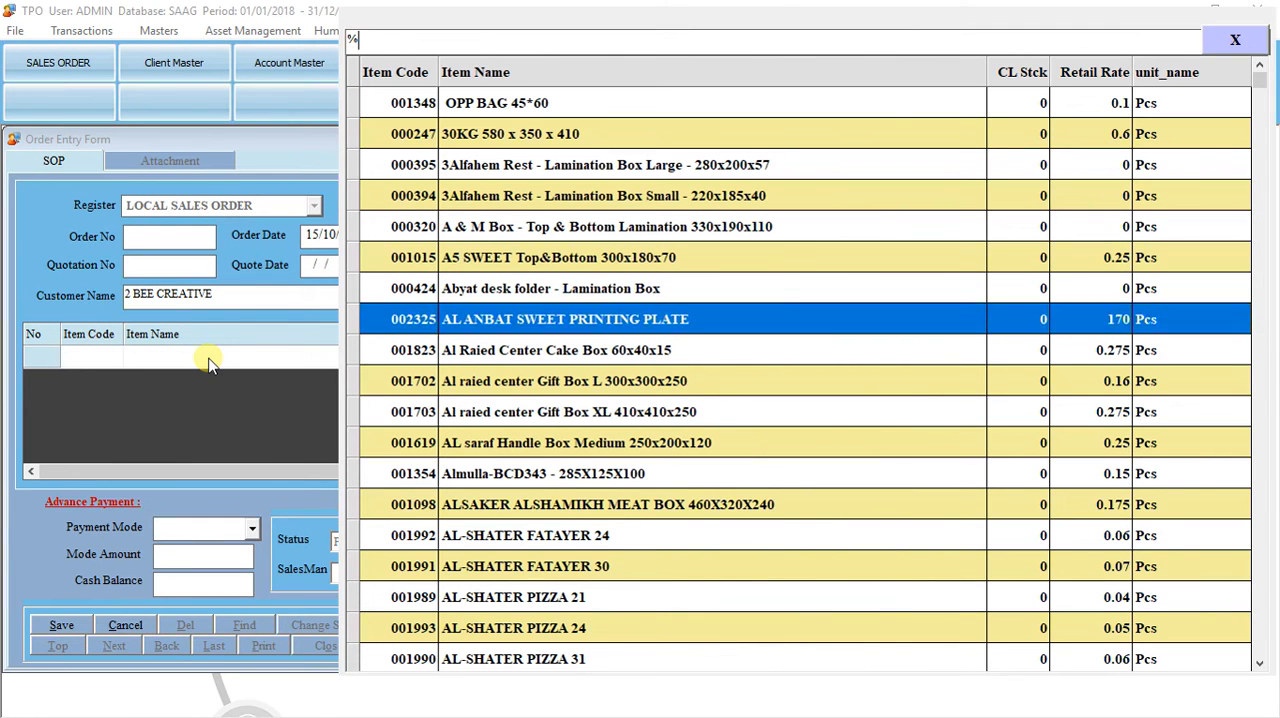
key(Return)
key(Return)
key(Return)
text(100)
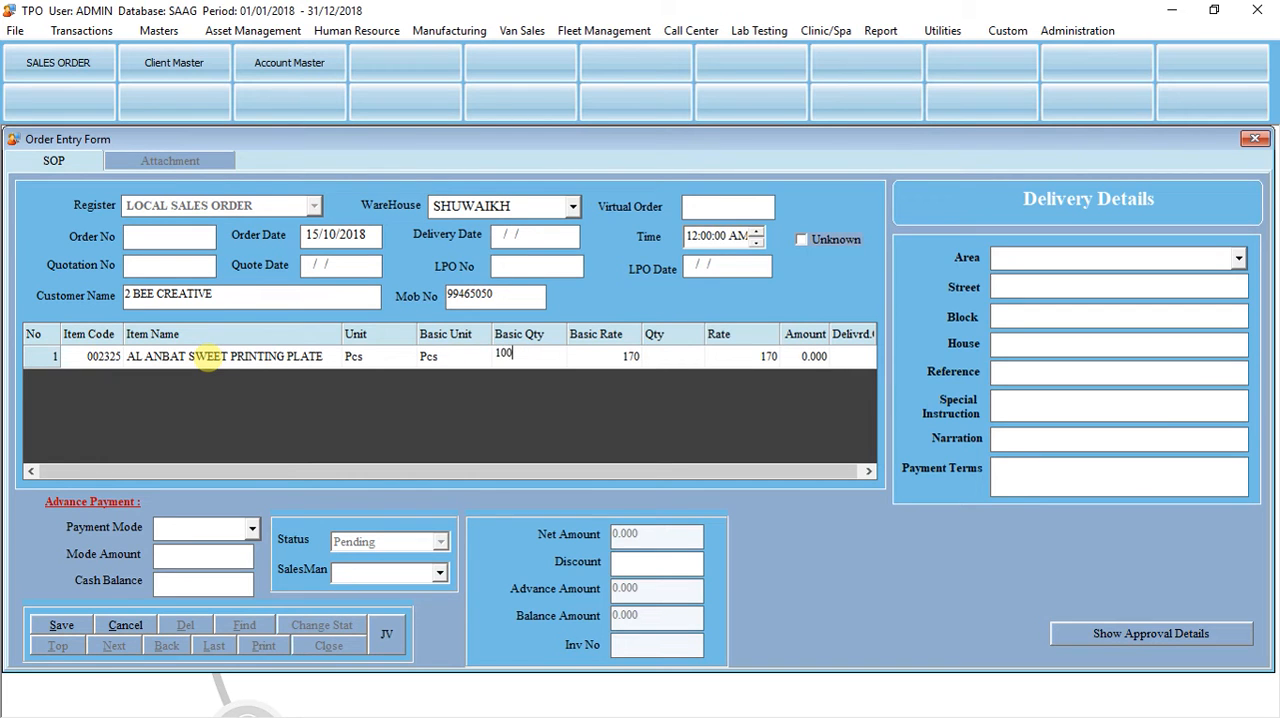
key(Return)
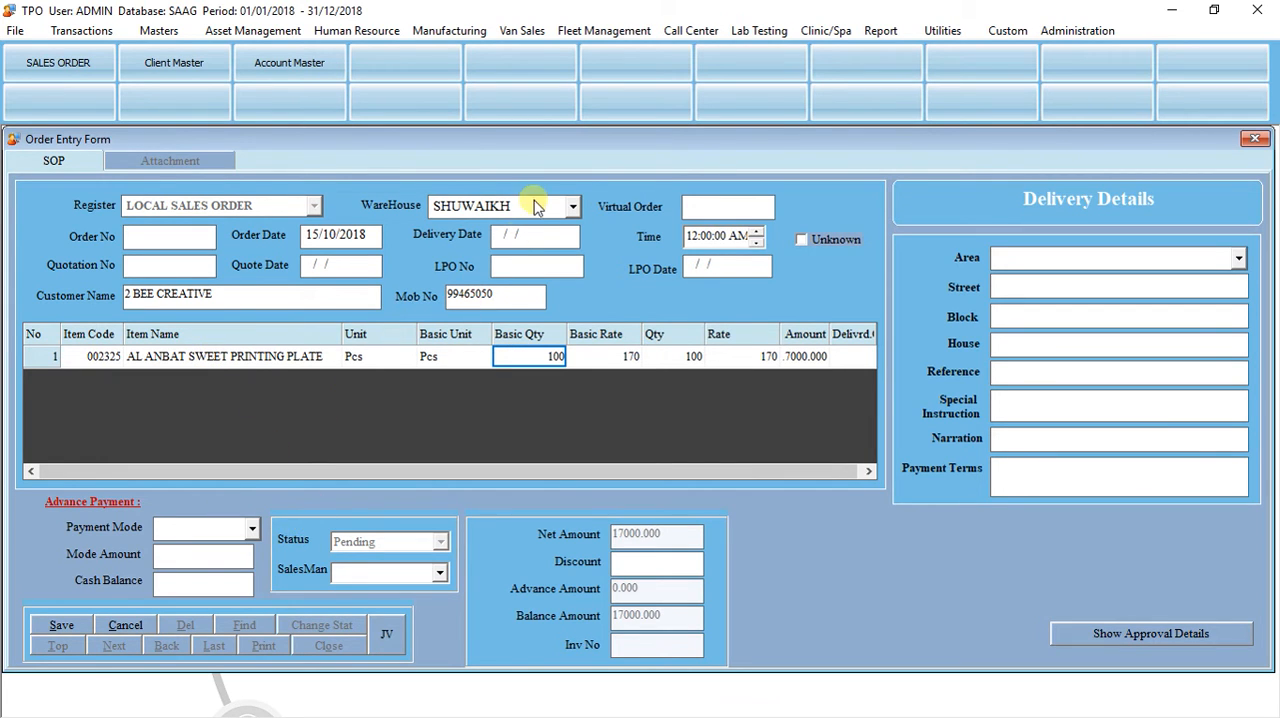
Step: Set the sales order's delivery date to 17/10/2018, then save the order and close the form
click(498, 238)
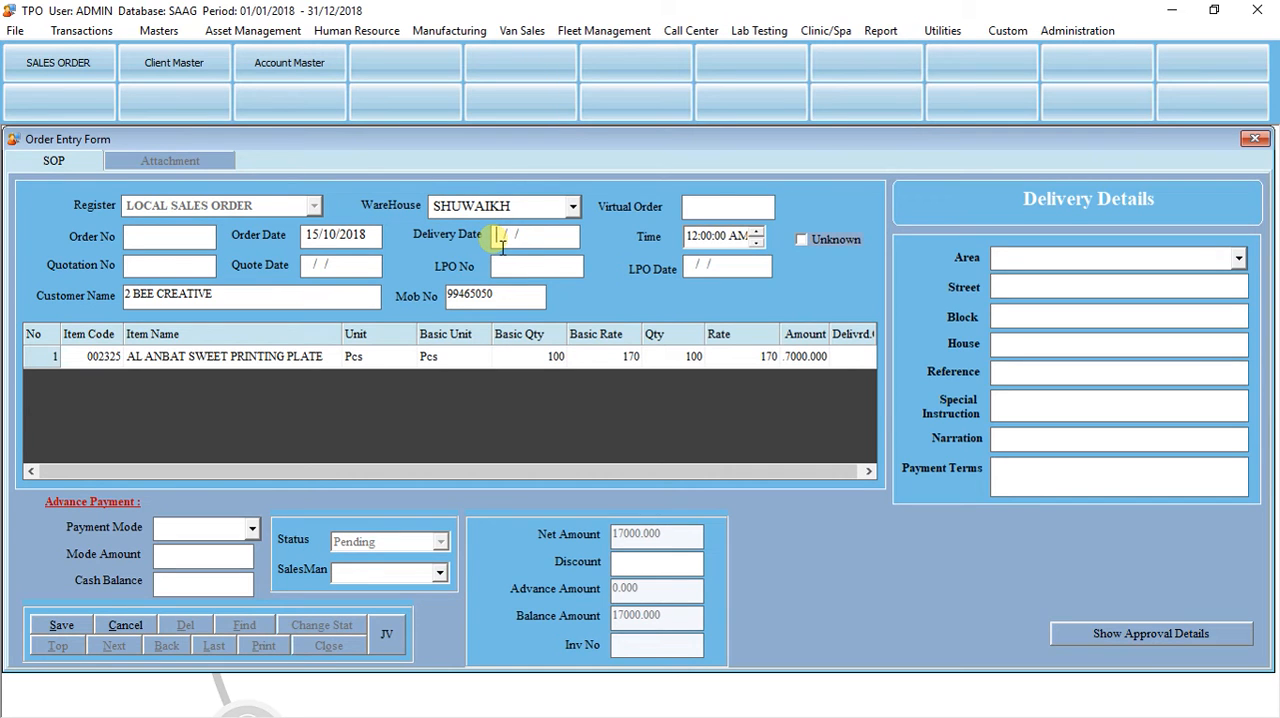
text(1710)
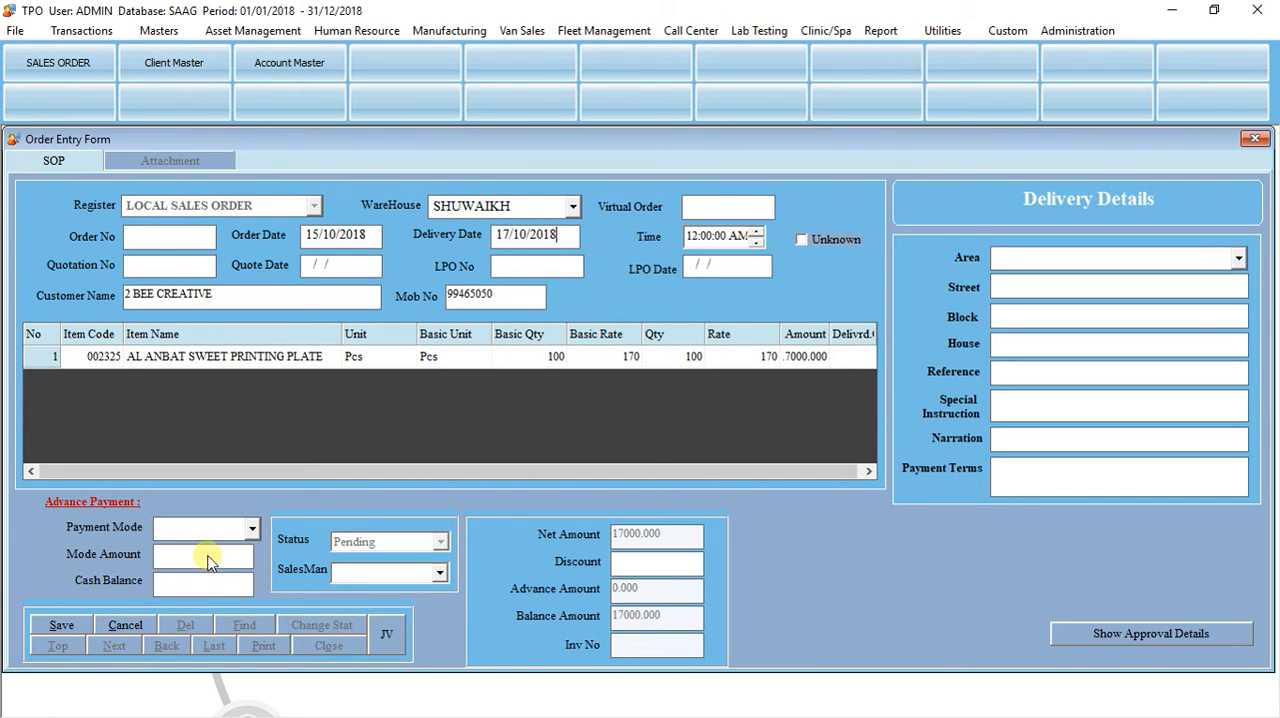
click(66, 625)
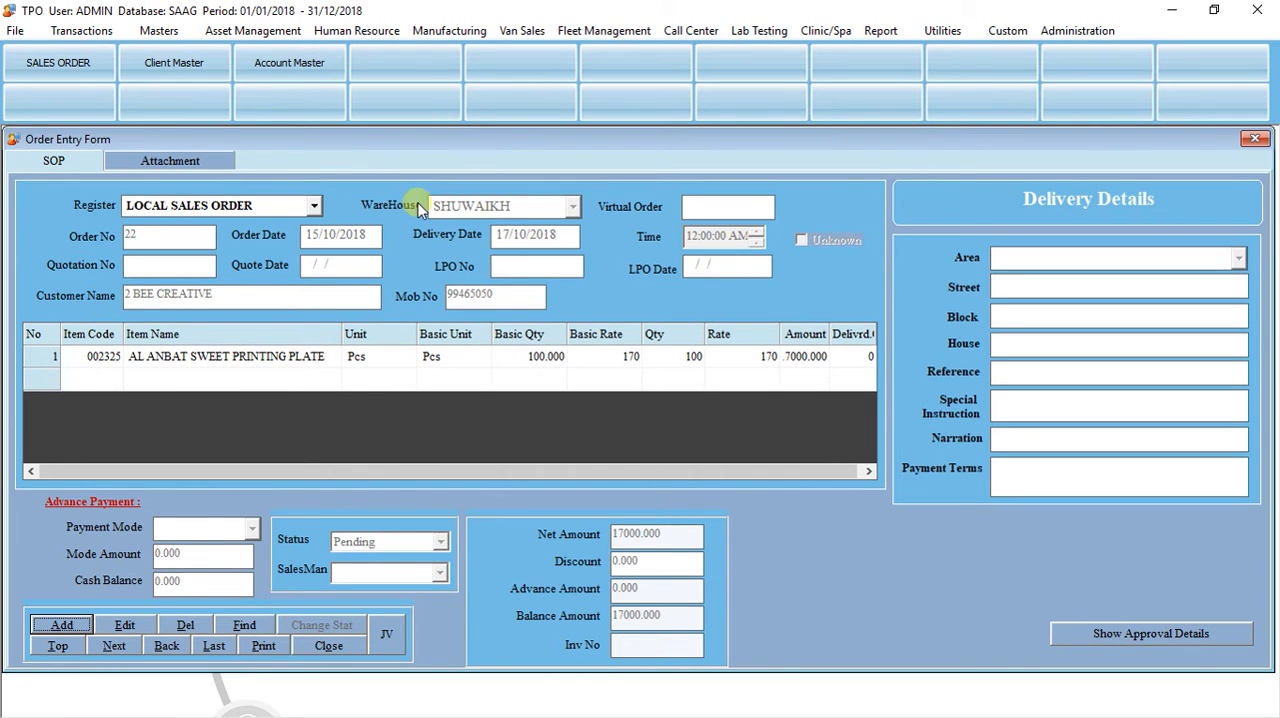
click(326, 647)
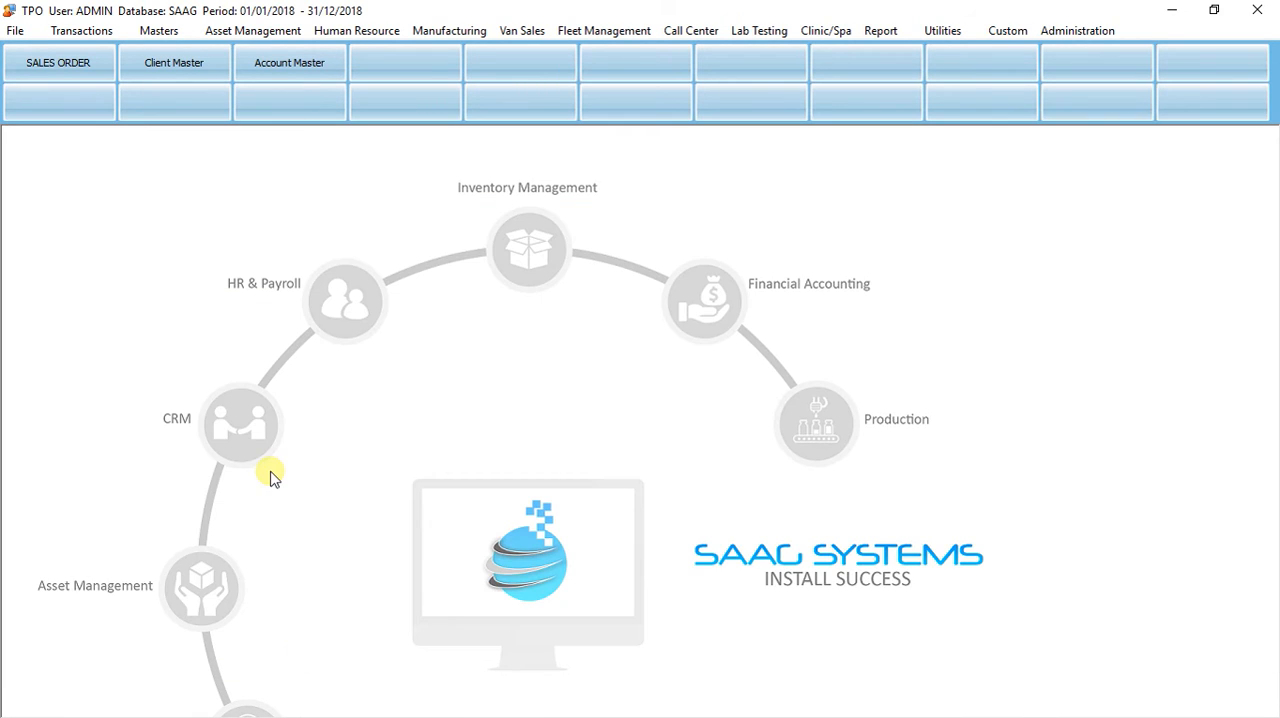
Step: Open the Purchase Order form and start a new order under the LOCAL PO register
key(ctrl+o)
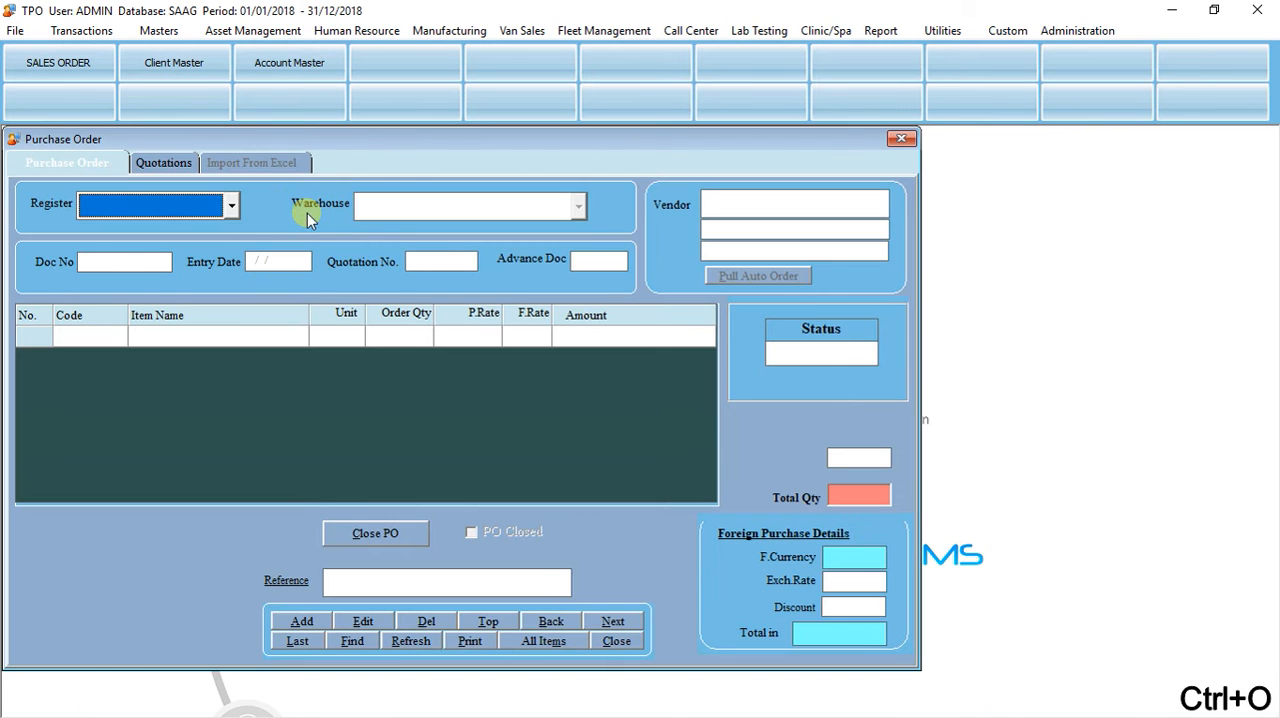
click(220, 206)
click(186, 231)
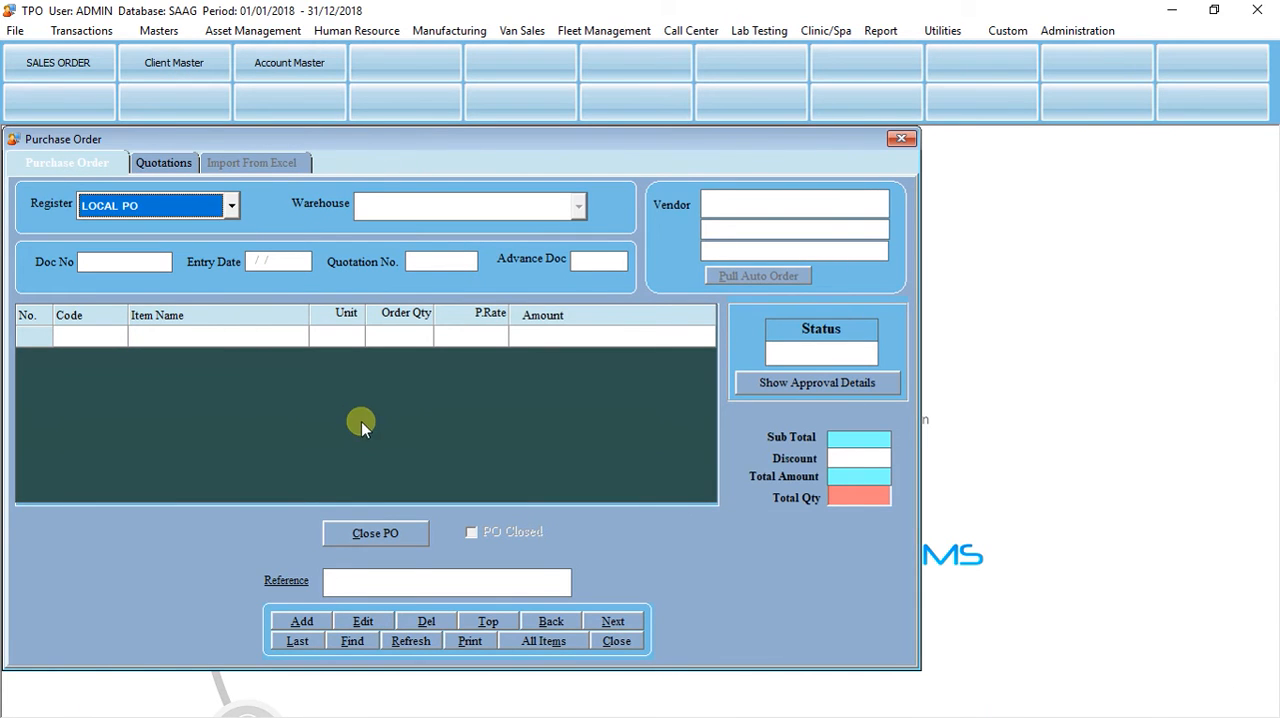
click(299, 621)
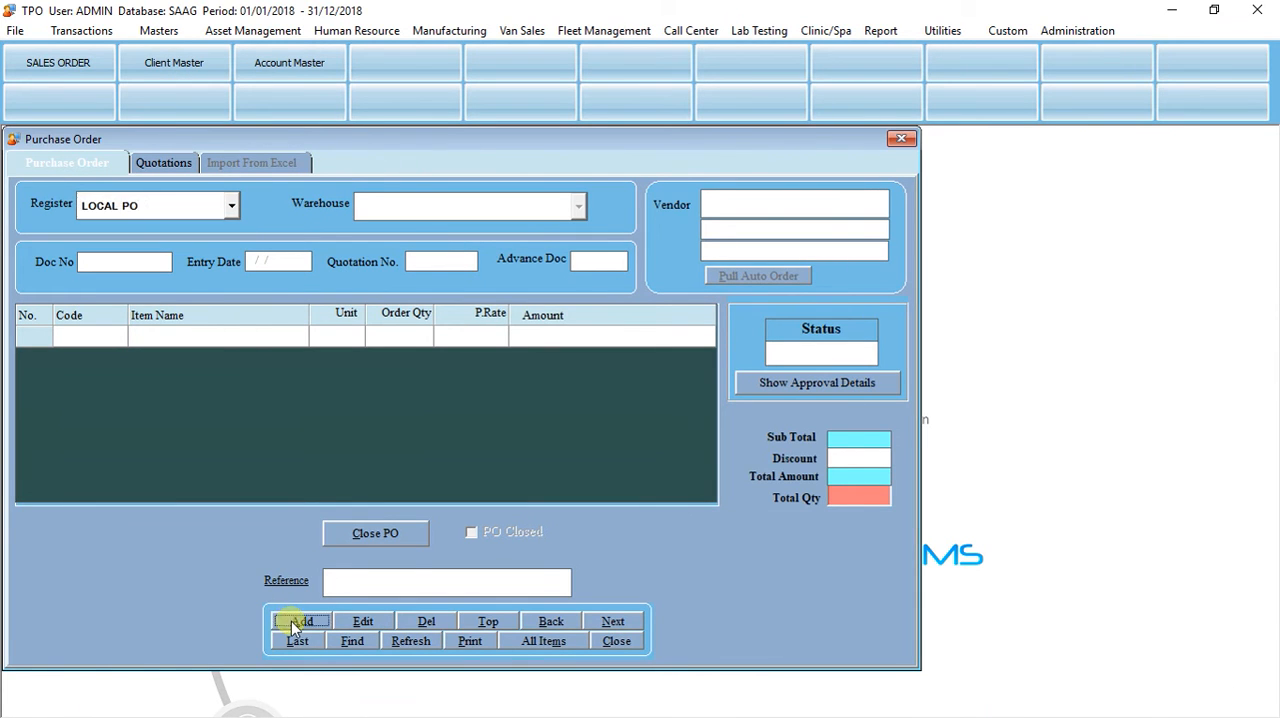
Step: Select Al - Bahar Industries W.L.L as the vendor of the purchase order
click(724, 210)
key(Return)
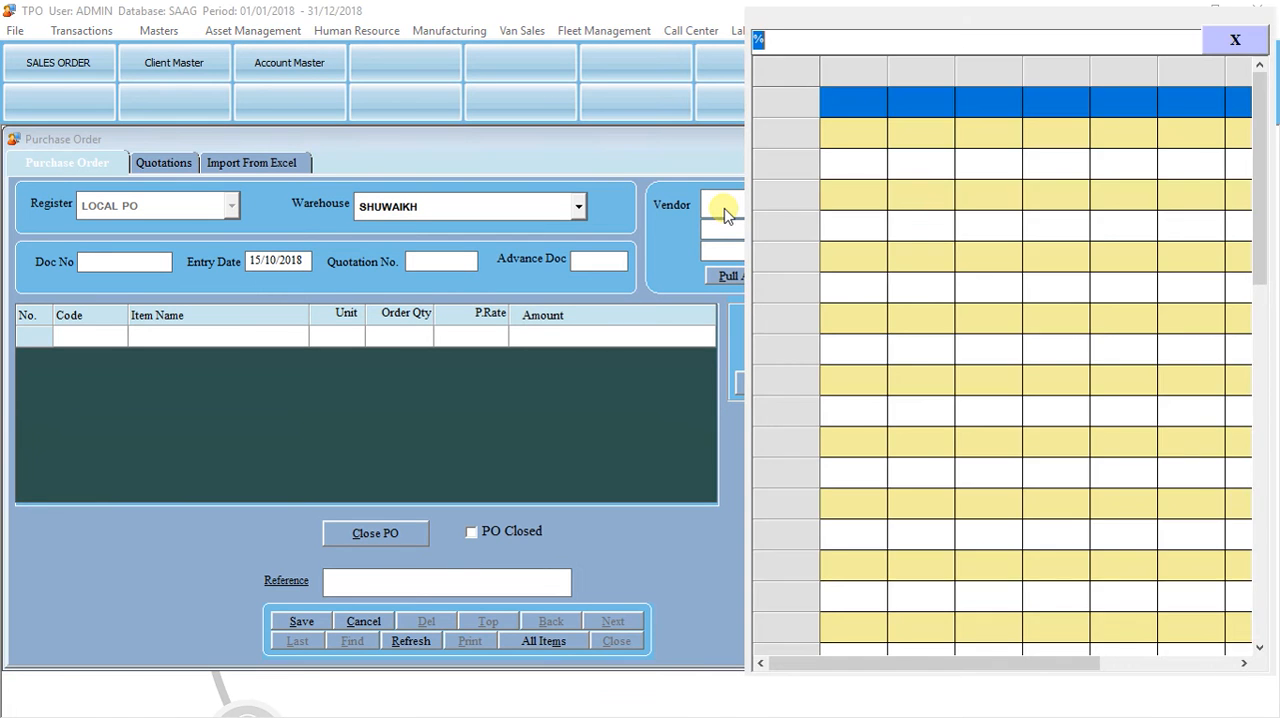
key(Down)
key(Up)
key(Return)
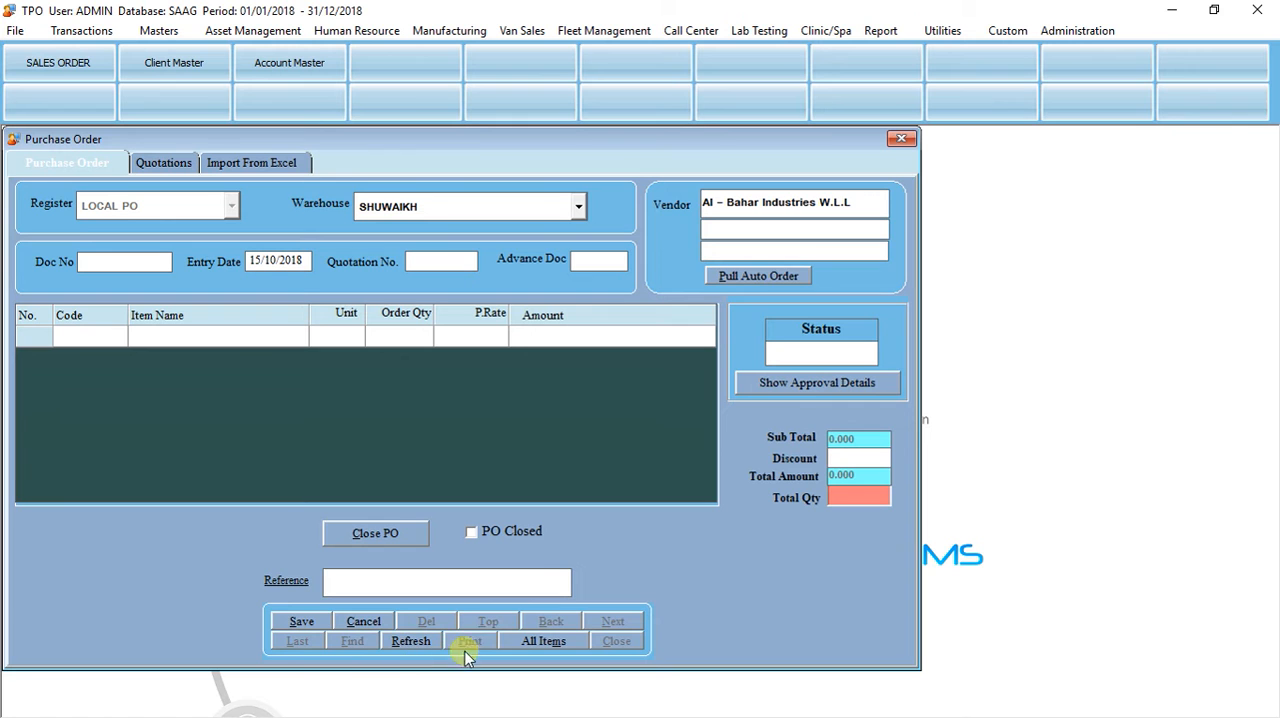
Step: Search the items for "raw" and add item 000923 Drawers for file box 6 pcs to the purchase order
click(203, 340)
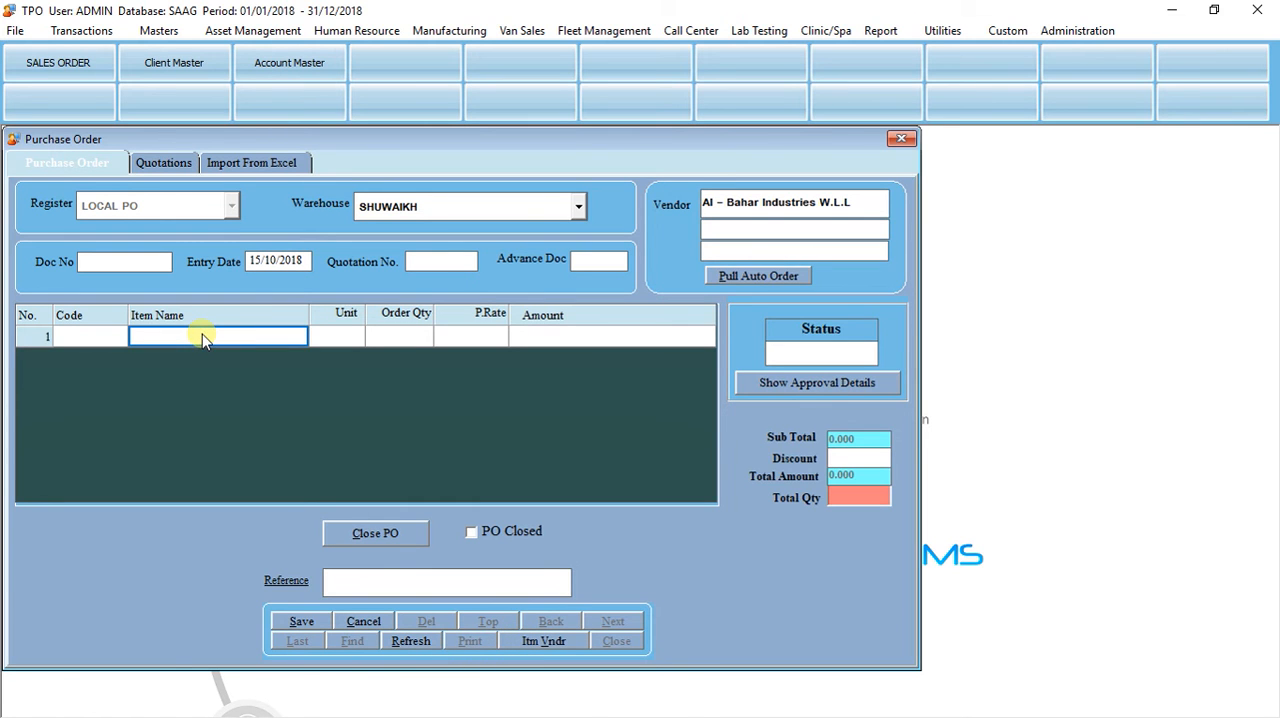
key(Return)
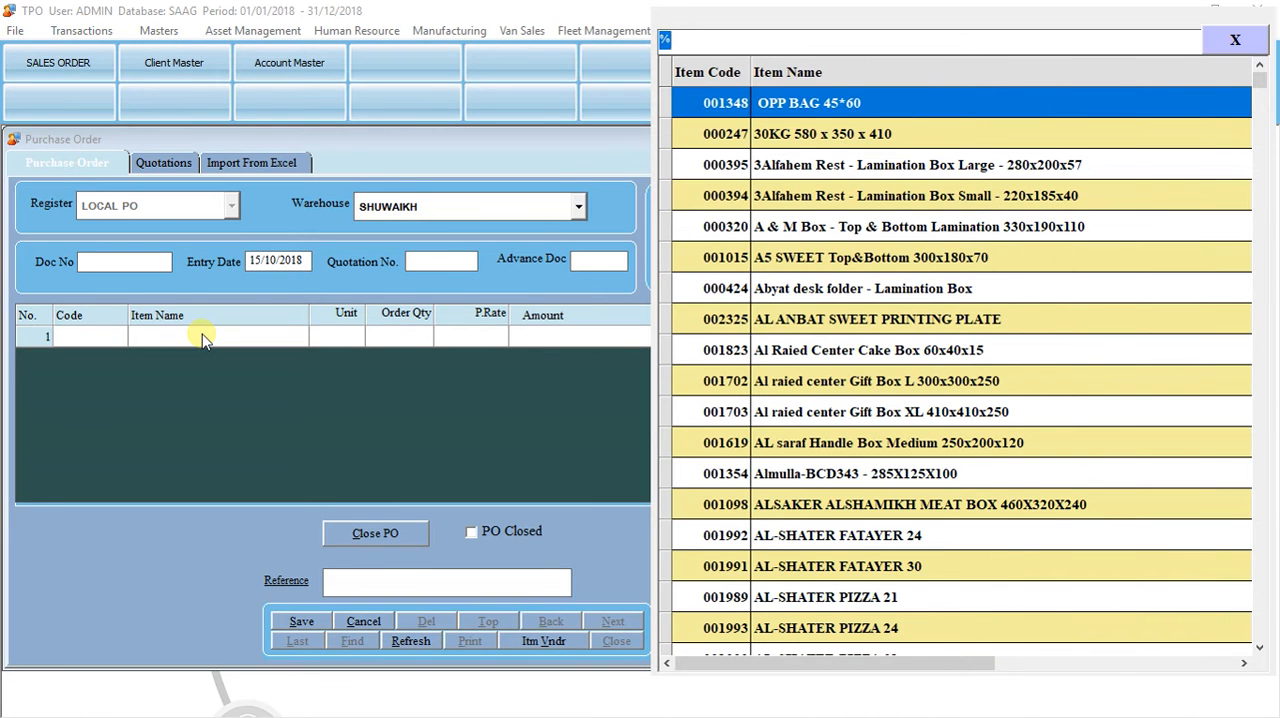
text(raw)
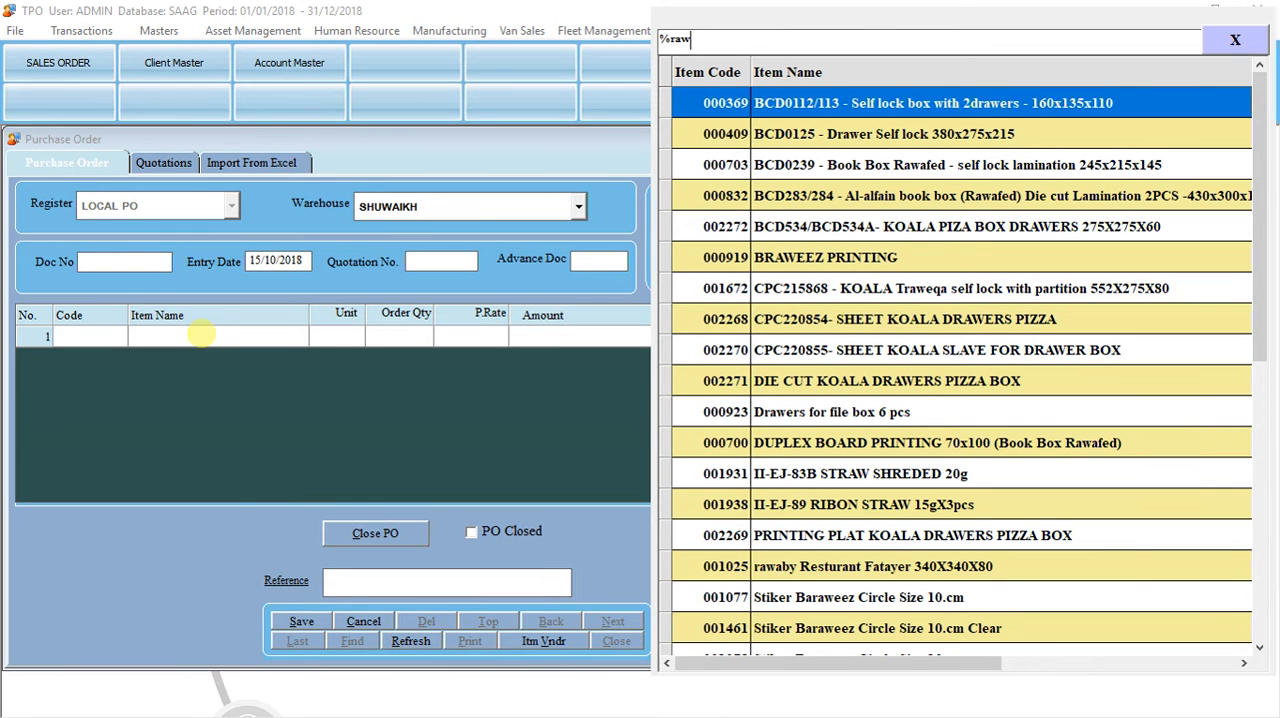
text(%ma)
key(Down)
key(Down)
key(Down)
key(Down)
key(Down)
key(Down)
key(Down)
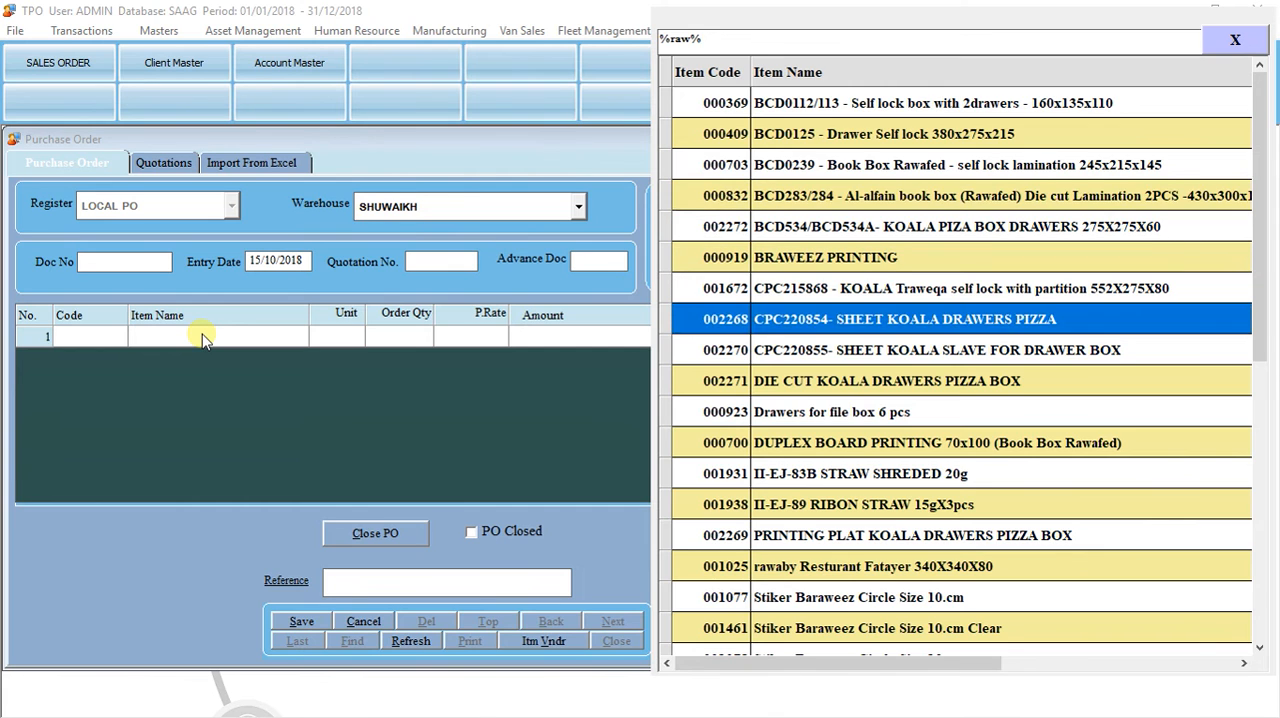
key(Down)
key(Down)
key(Down)
key(Return)
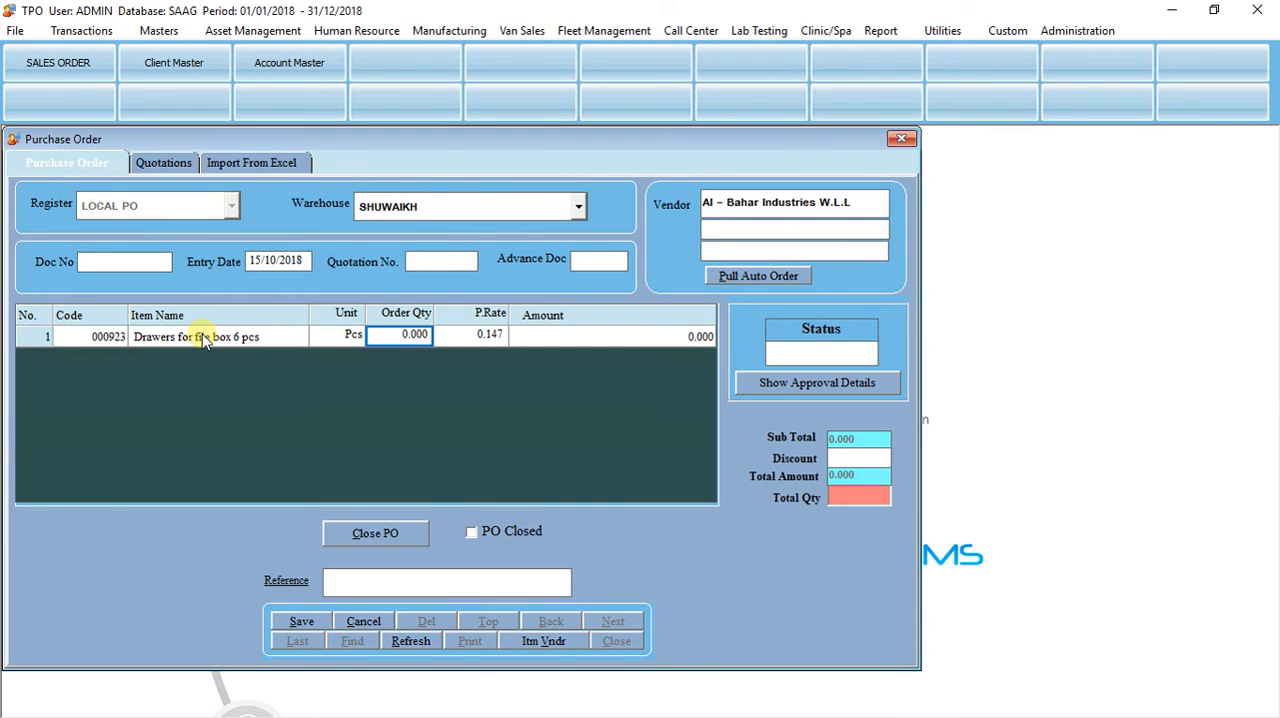
Step: Set the item's order quantity to 1,000 and save the purchase order
text(1)
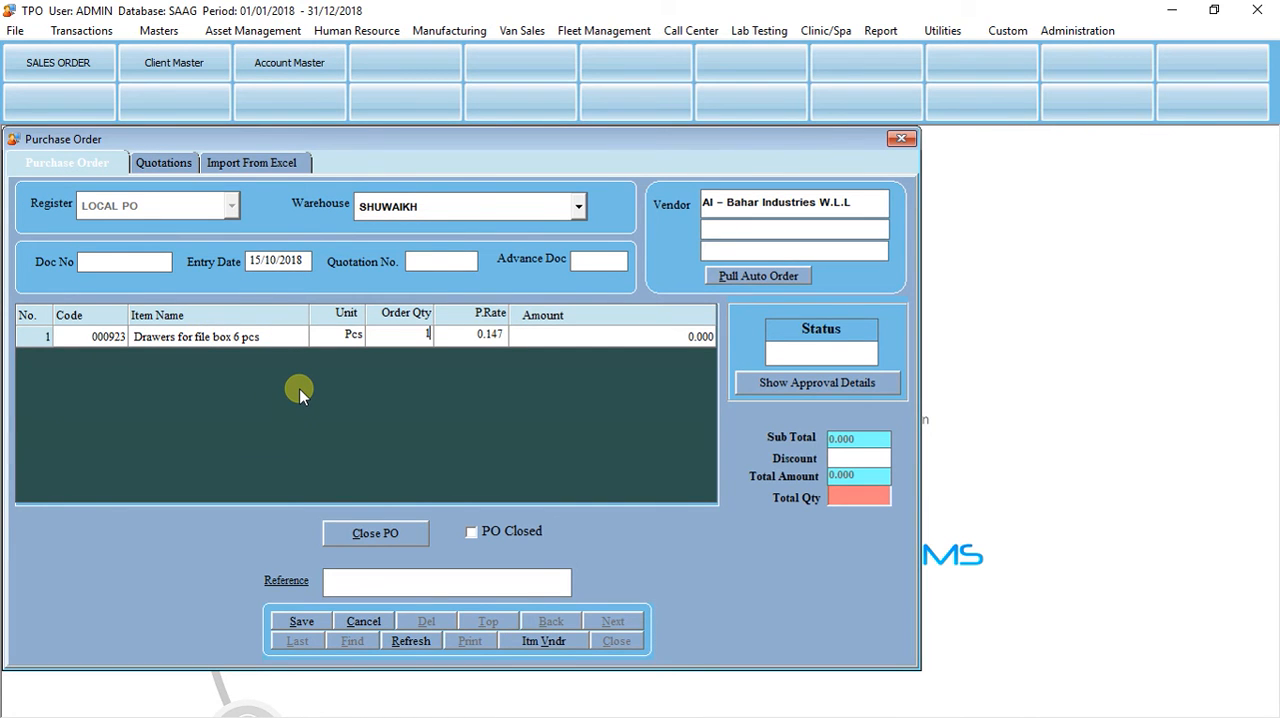
text(,000)
key(Return)
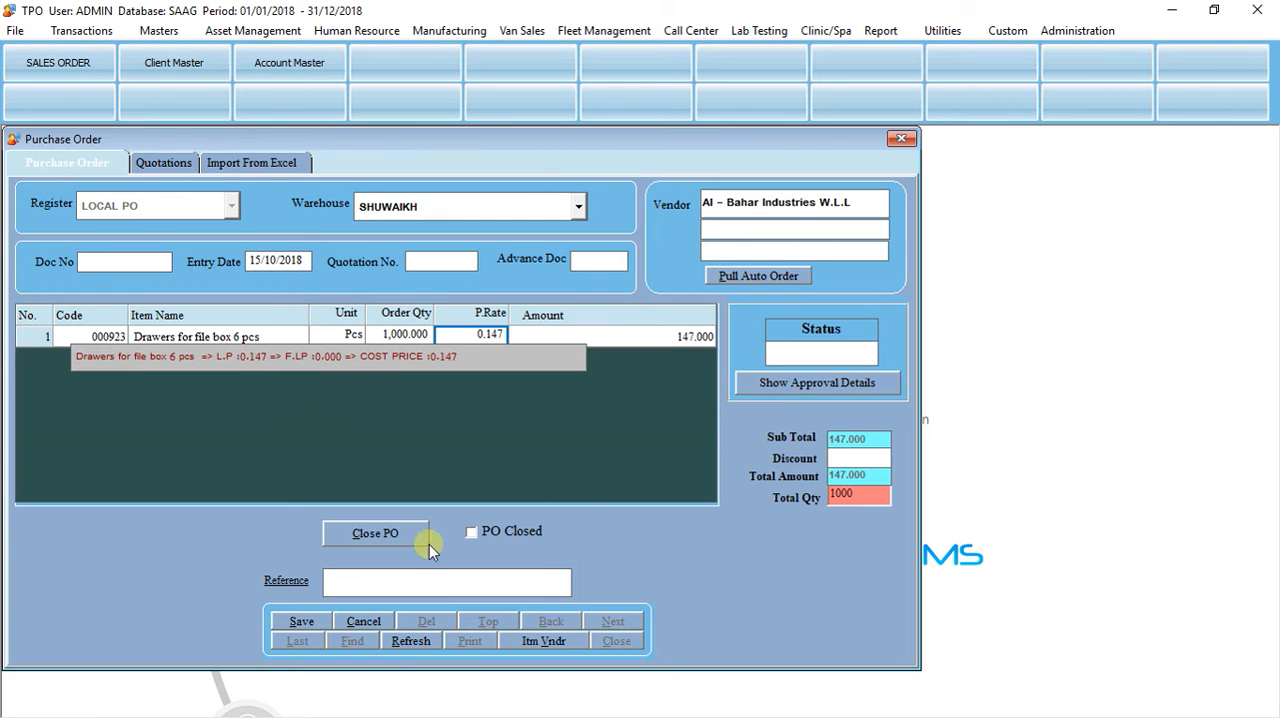
click(301, 621)
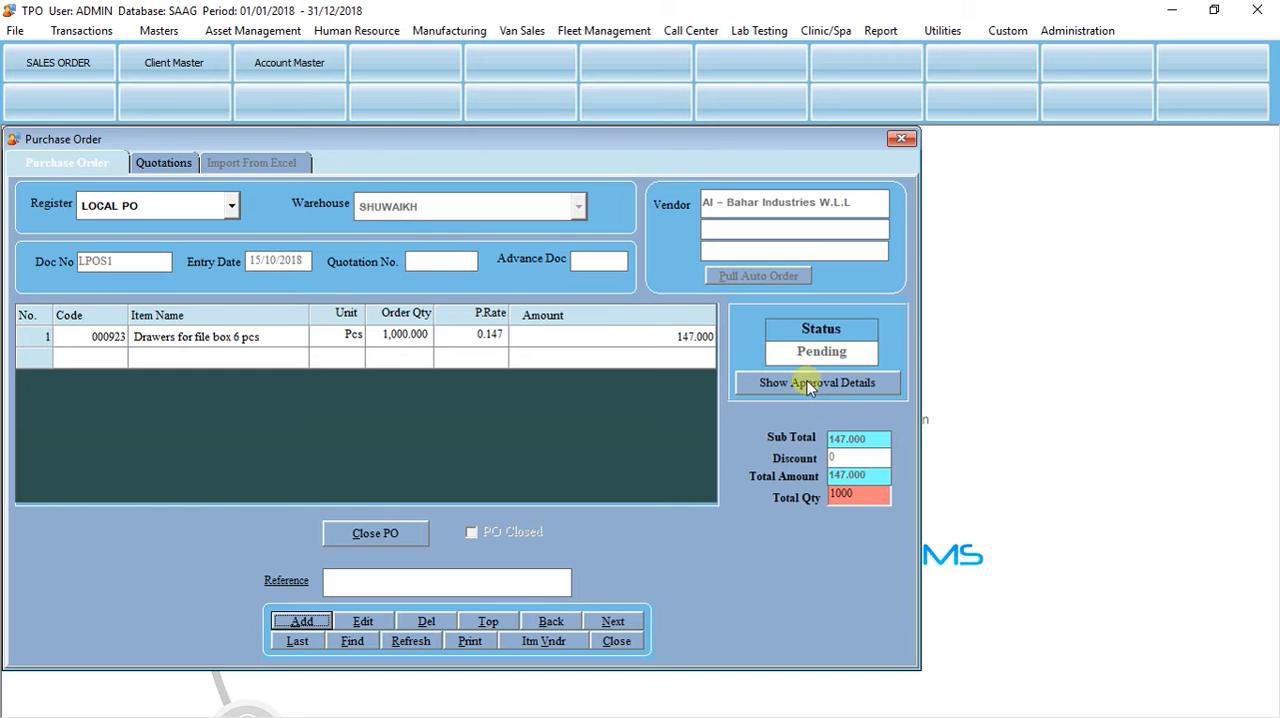
Step: Check the saved purchase order's approval details, then close them and the Purchase Order form
click(788, 388)
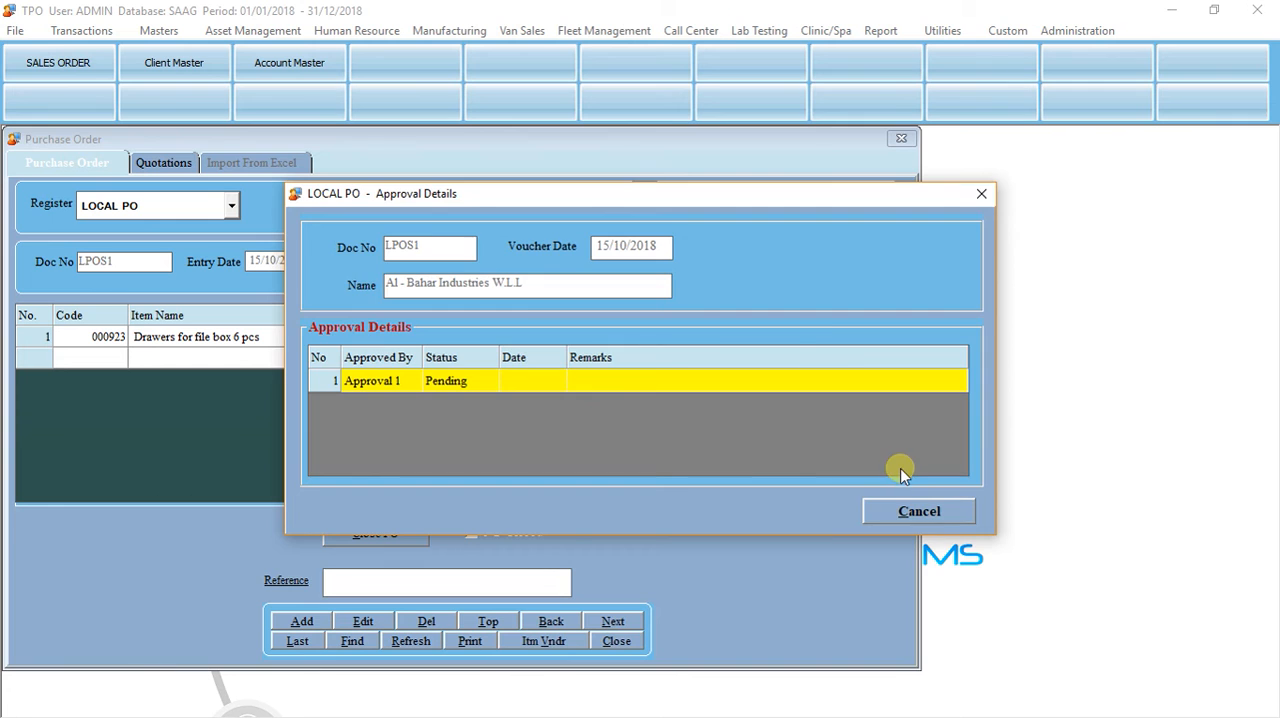
click(903, 511)
click(600, 642)
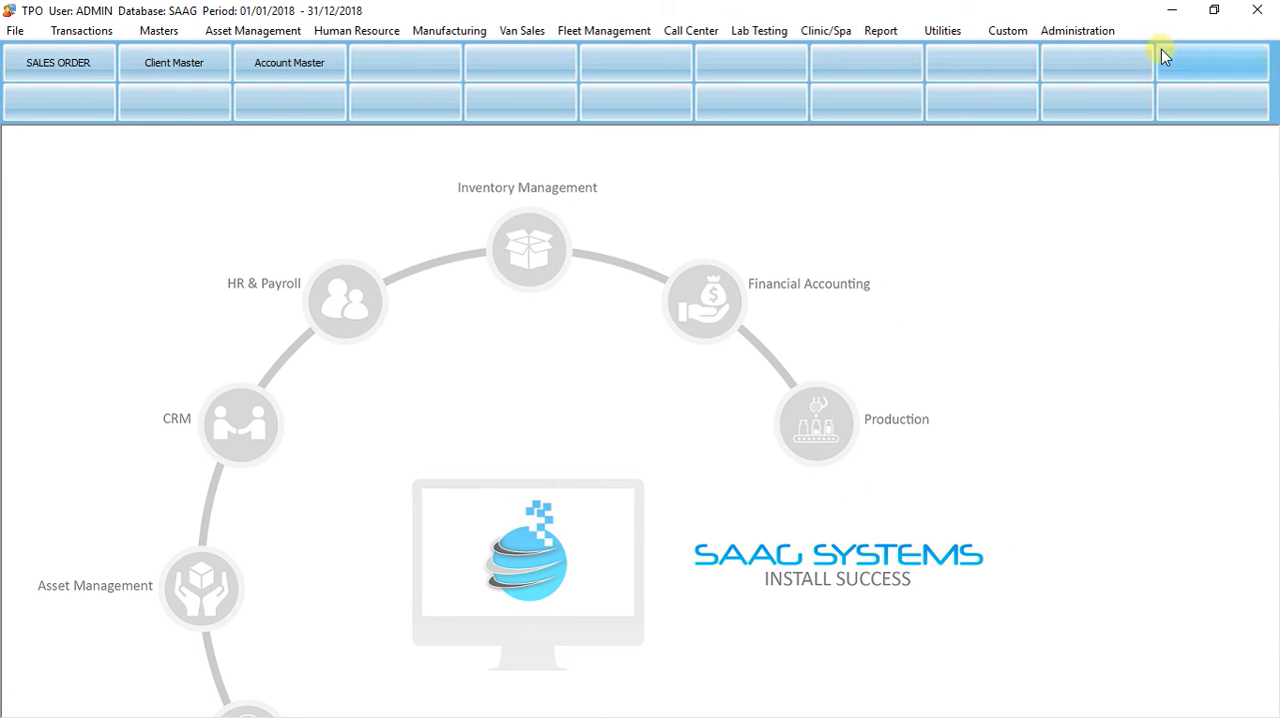
Step: Switch to the SAAG Systems web login in the browser and sign in with the admin login and account password
key(alt+Tab)
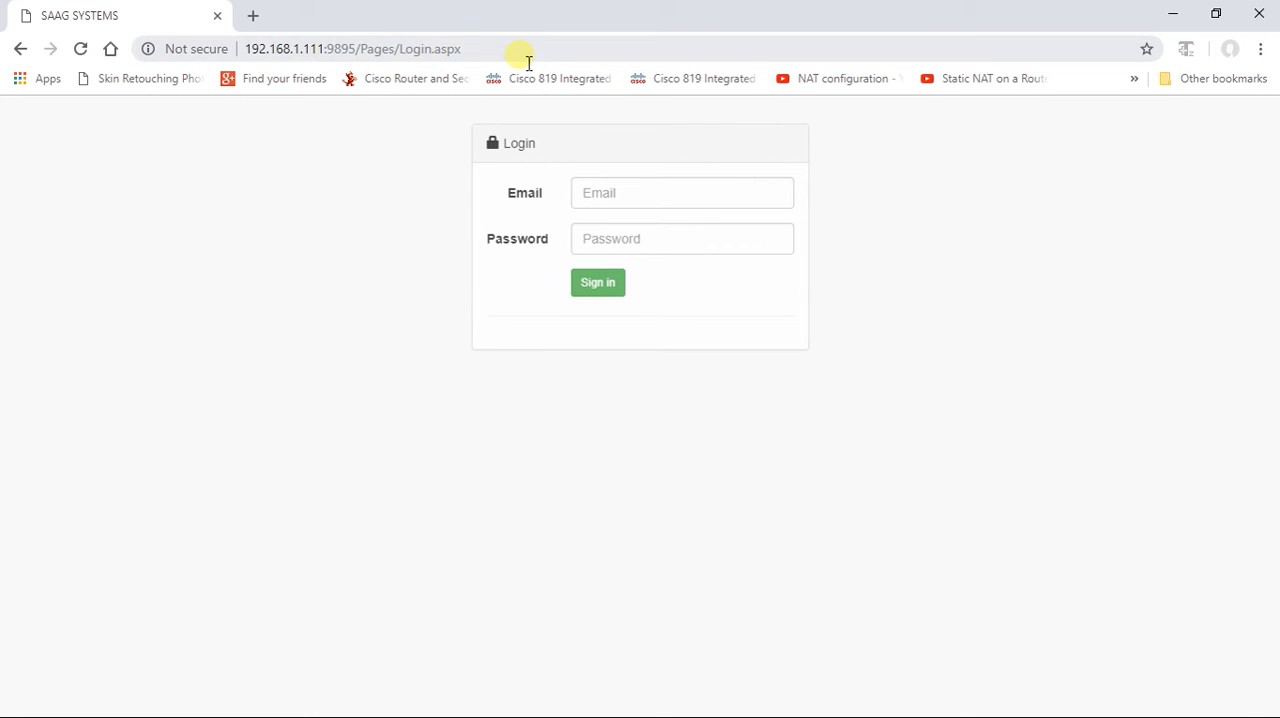
click(521, 55)
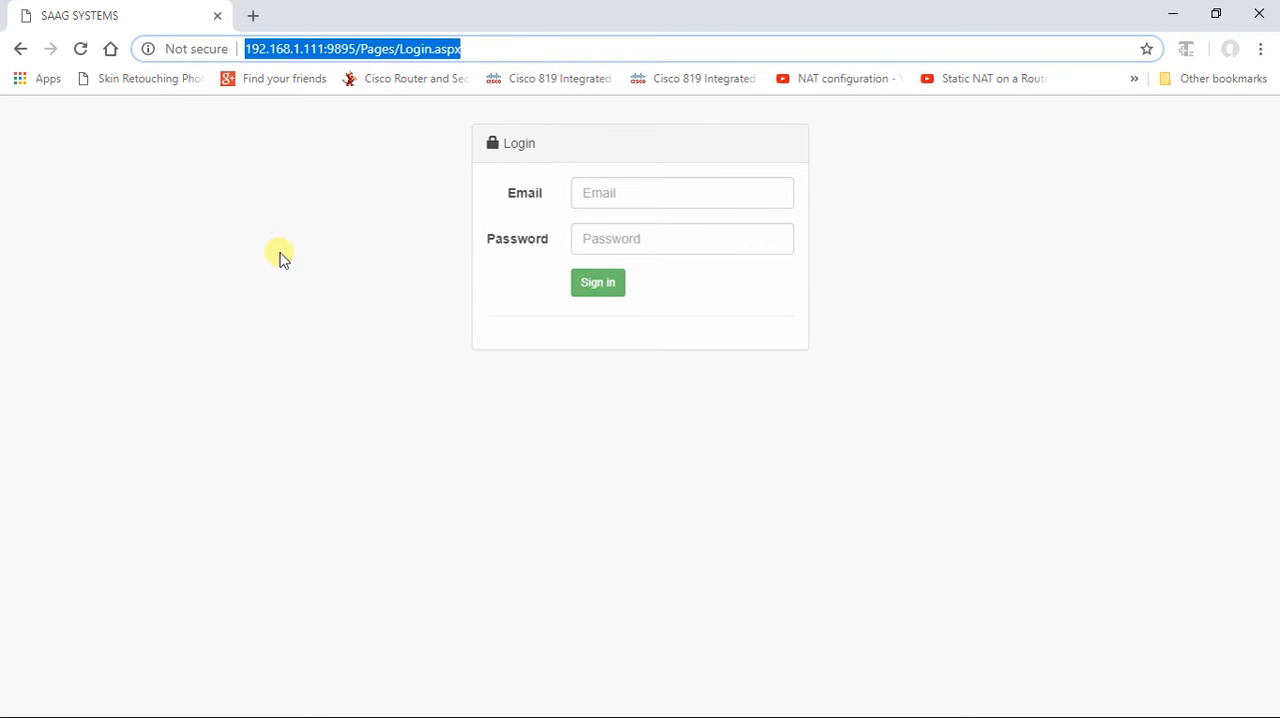
click(597, 200)
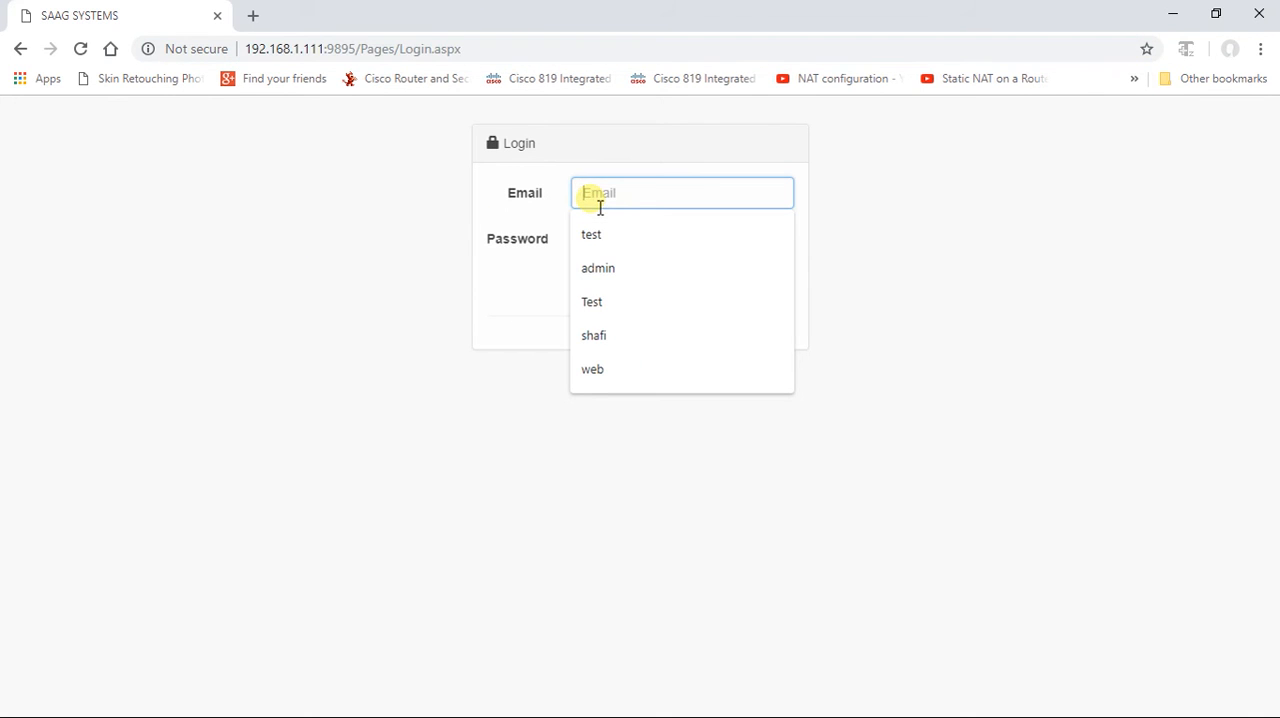
text(admin)
key(Tab)
text(ad)
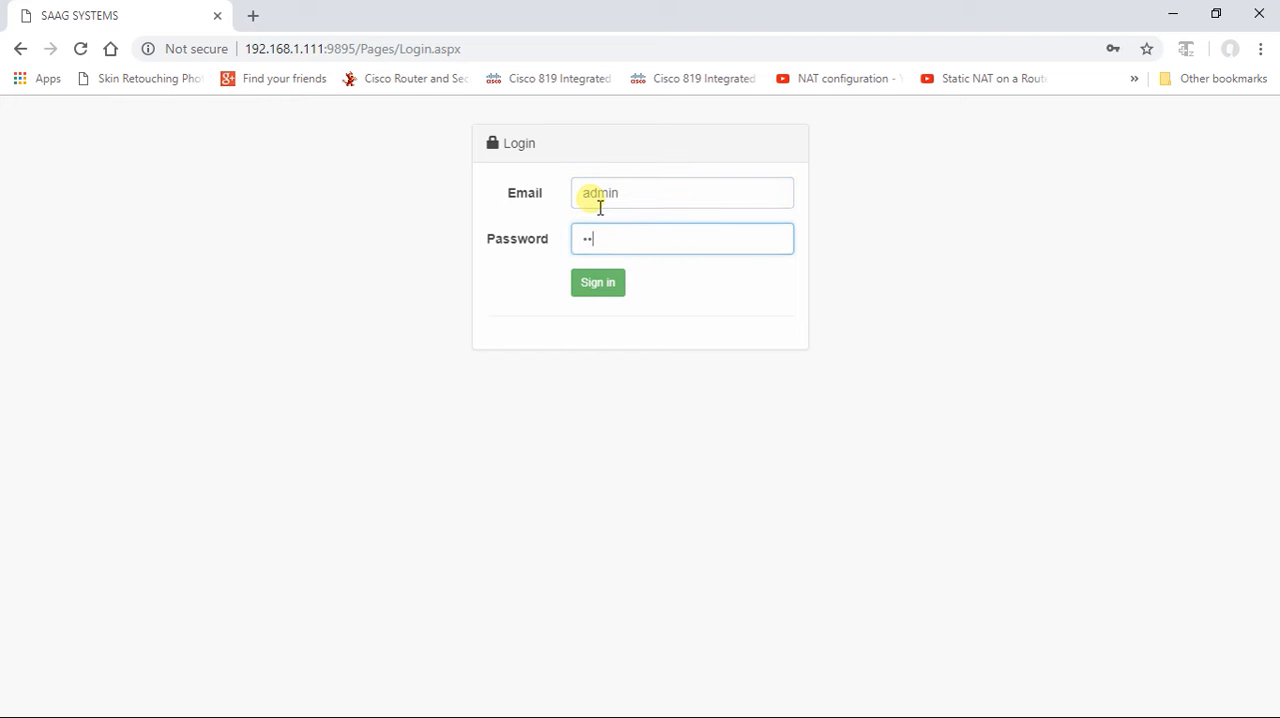
key(Return)
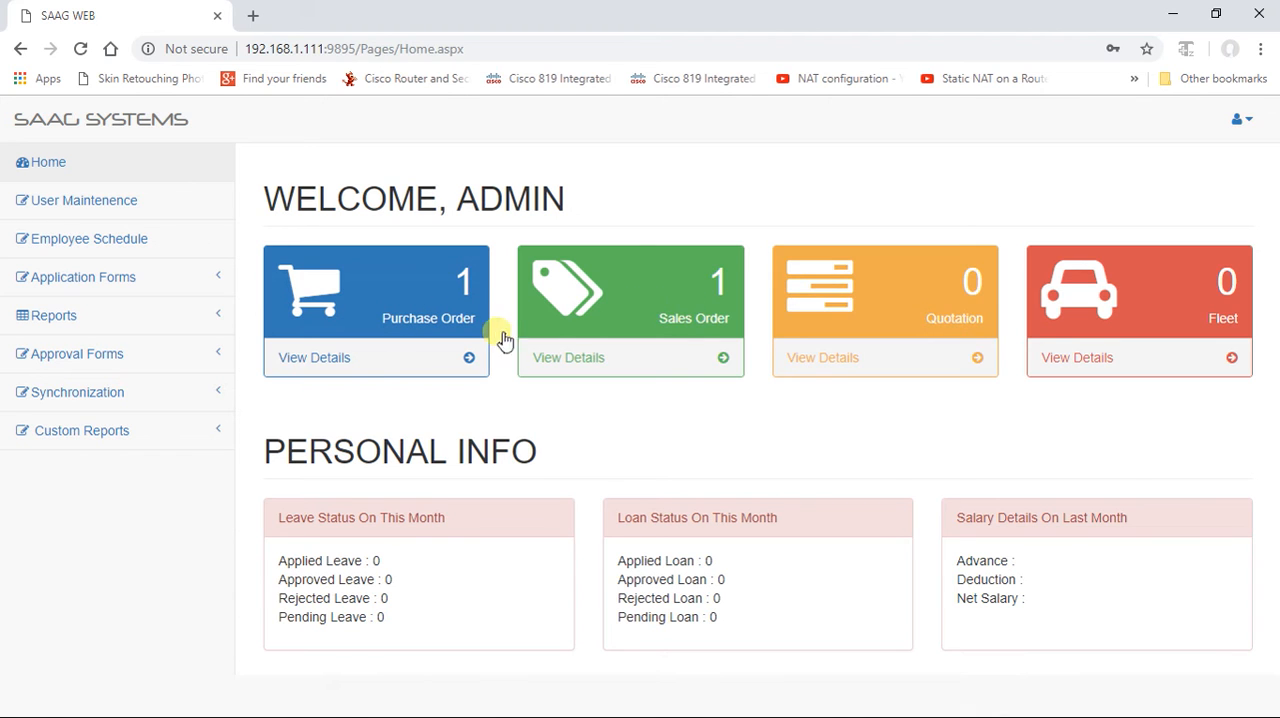
Step: Open the pending LOCAL PO details and view the approval actions for the Al - Bahar Industries W.L.L order
click(301, 362)
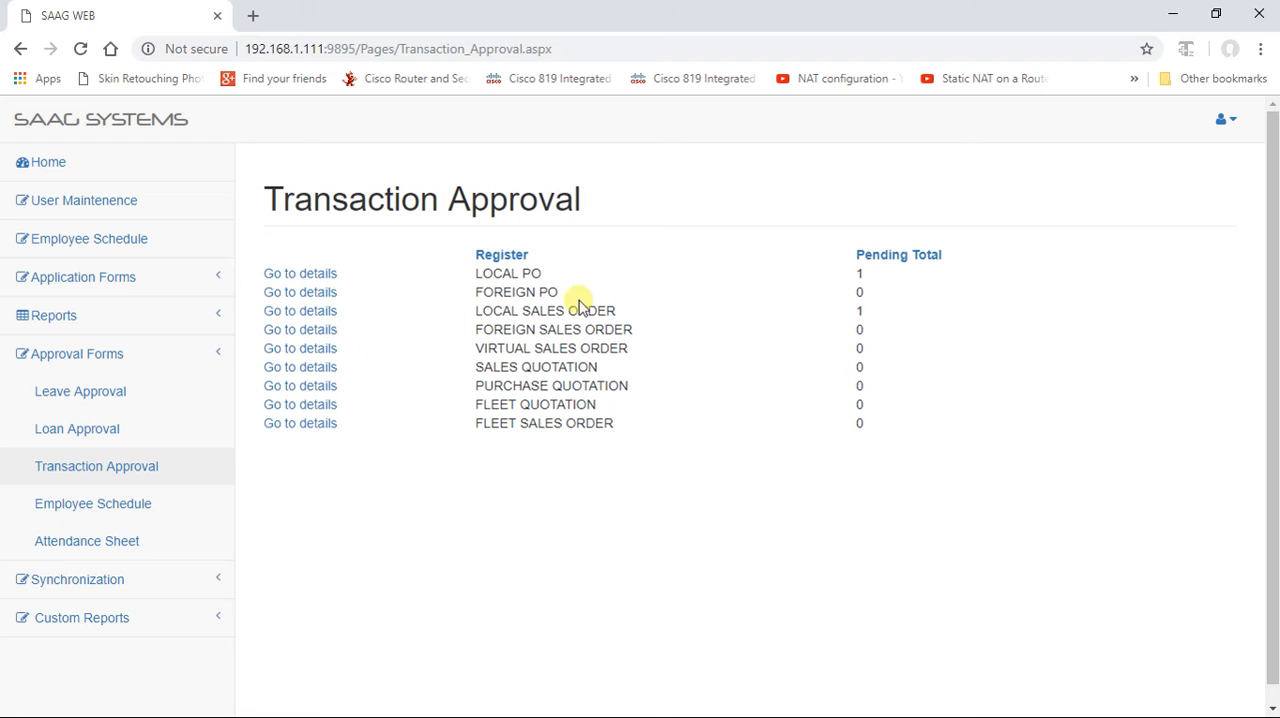
click(287, 281)
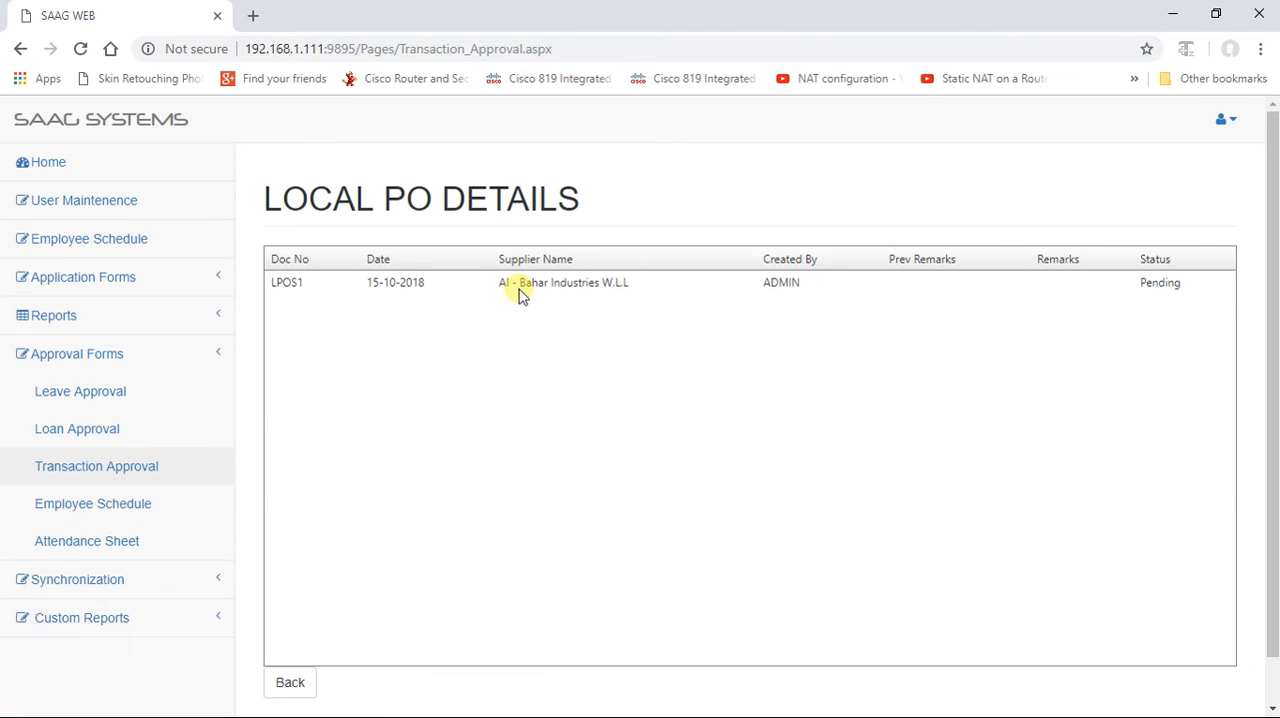
click(290, 284)
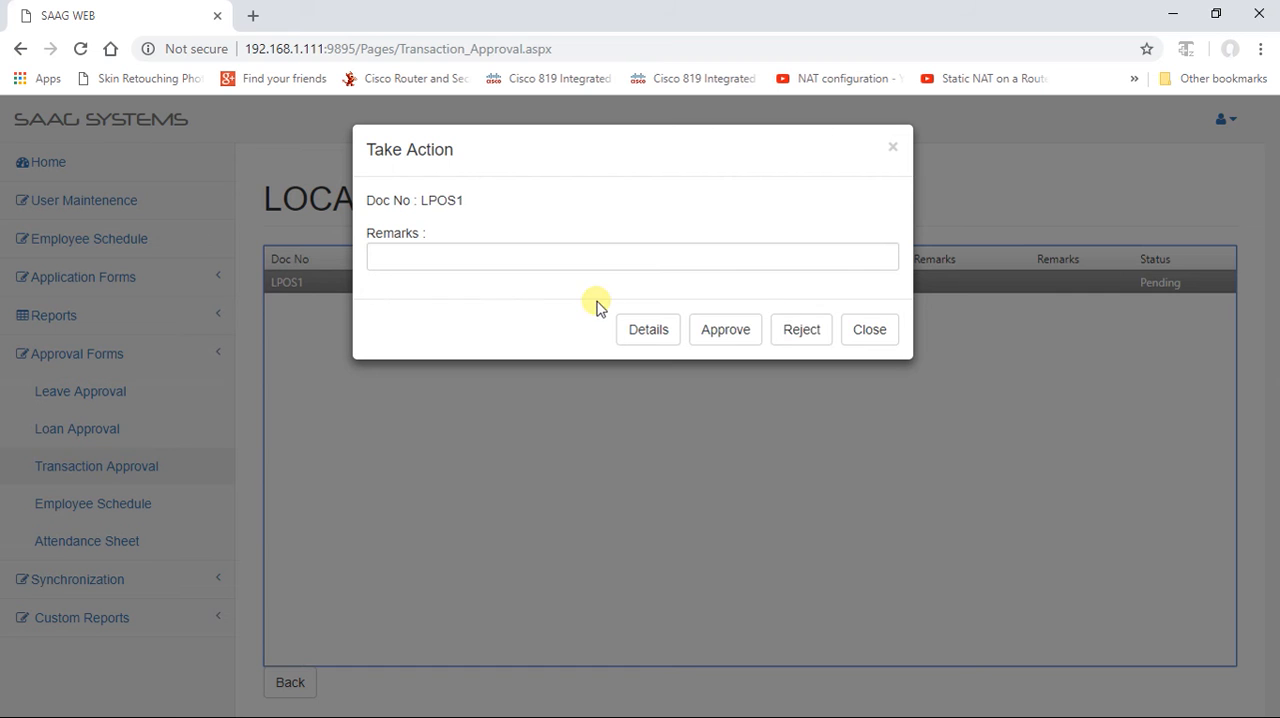
click(874, 332)
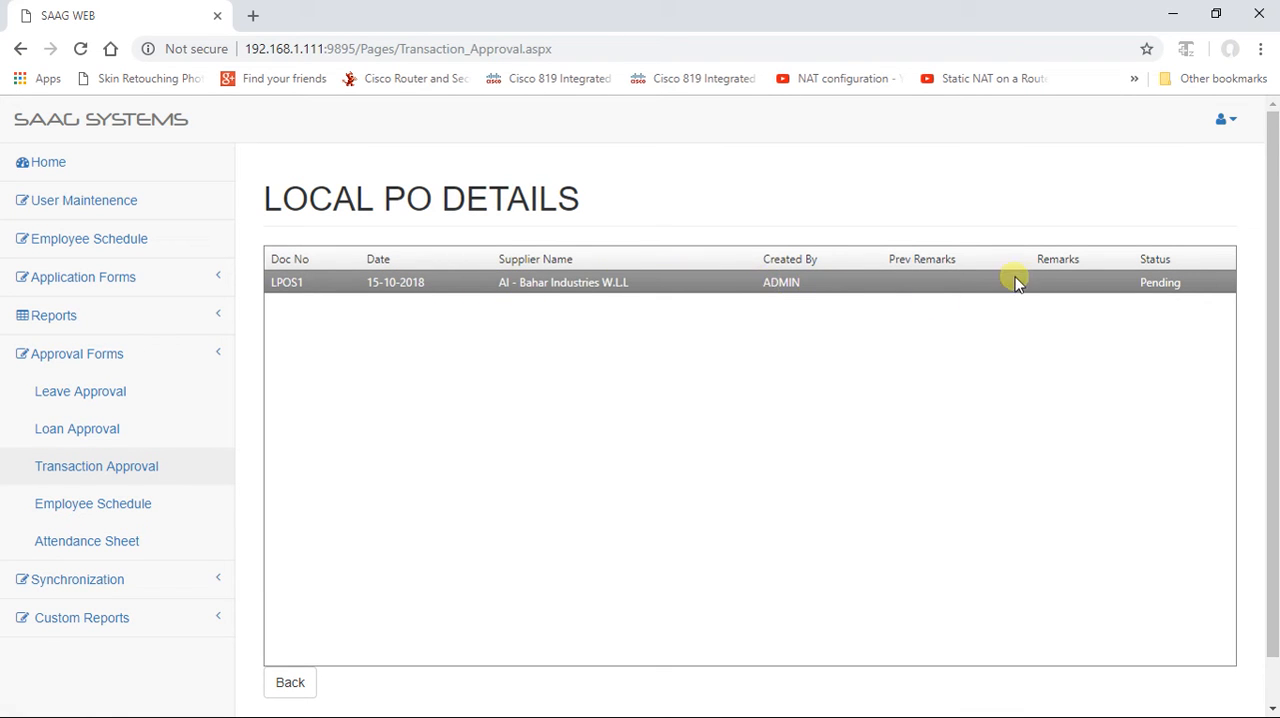
Step: Approve the pending Al - Bahar Industries W.L.L purchase order with the remark "Ok, proceed with the Order"
click(274, 288)
click(439, 262)
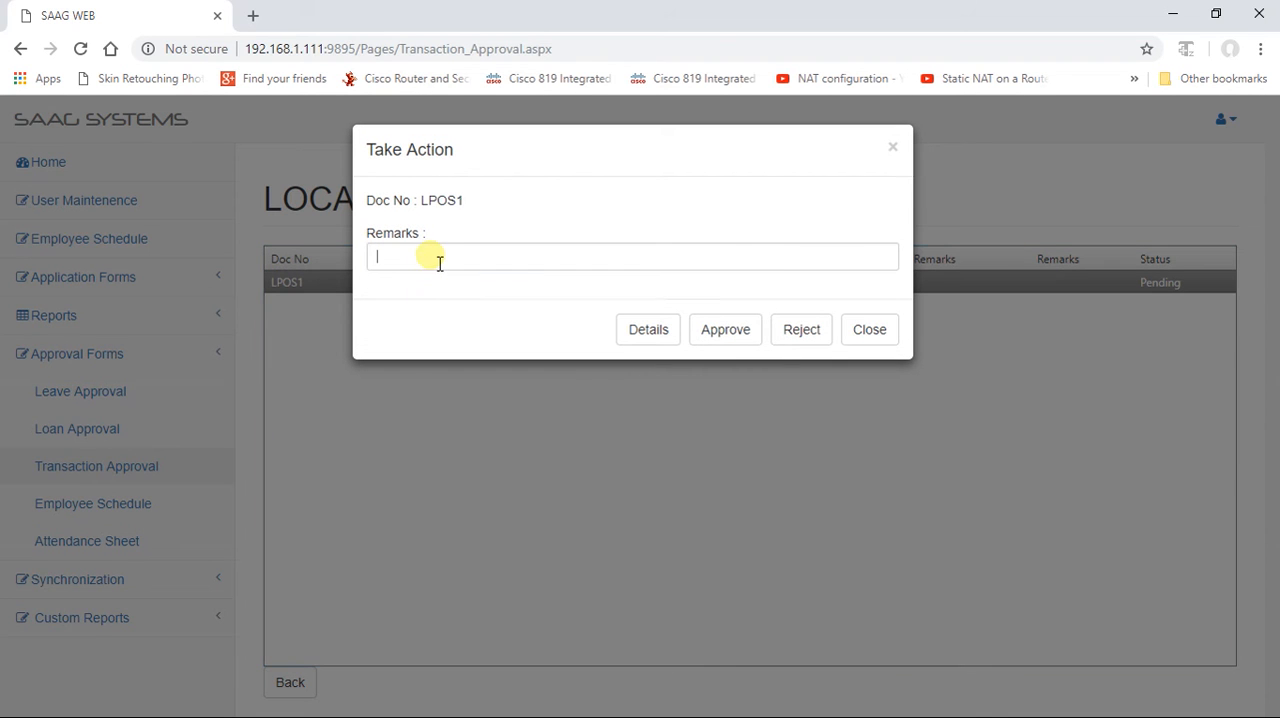
text(Ok, proceed with the Order)
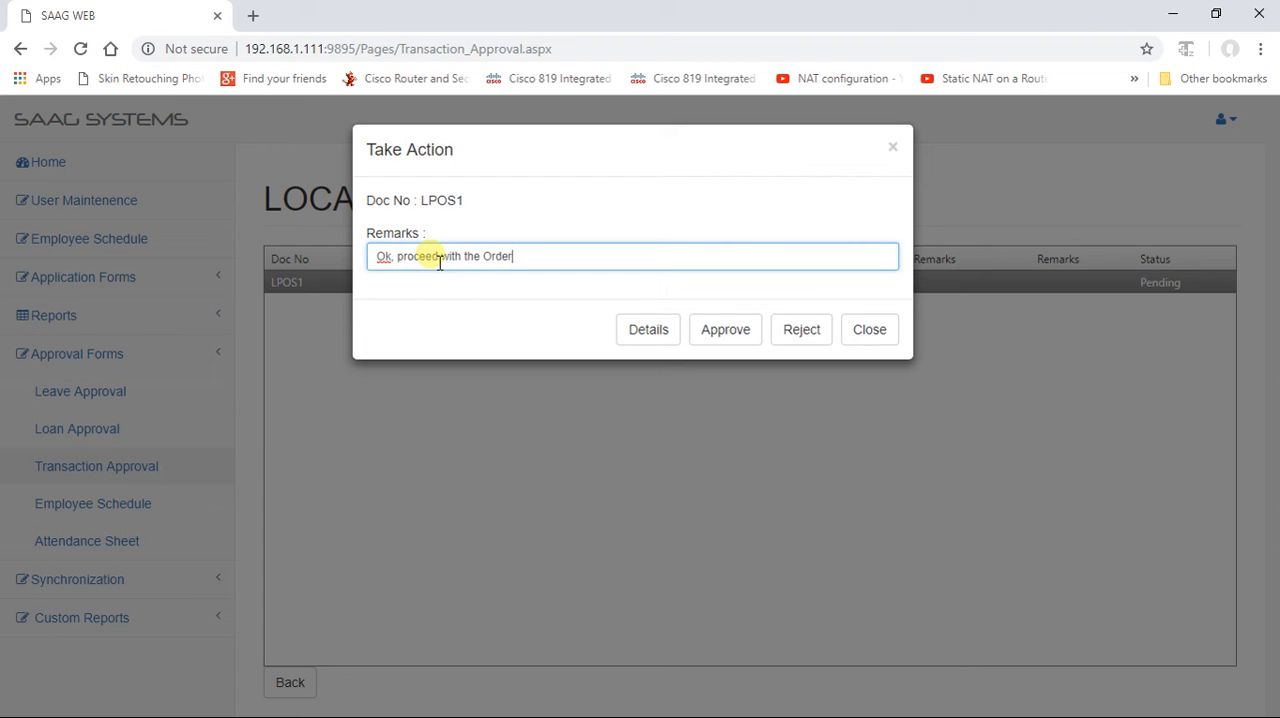
click(722, 331)
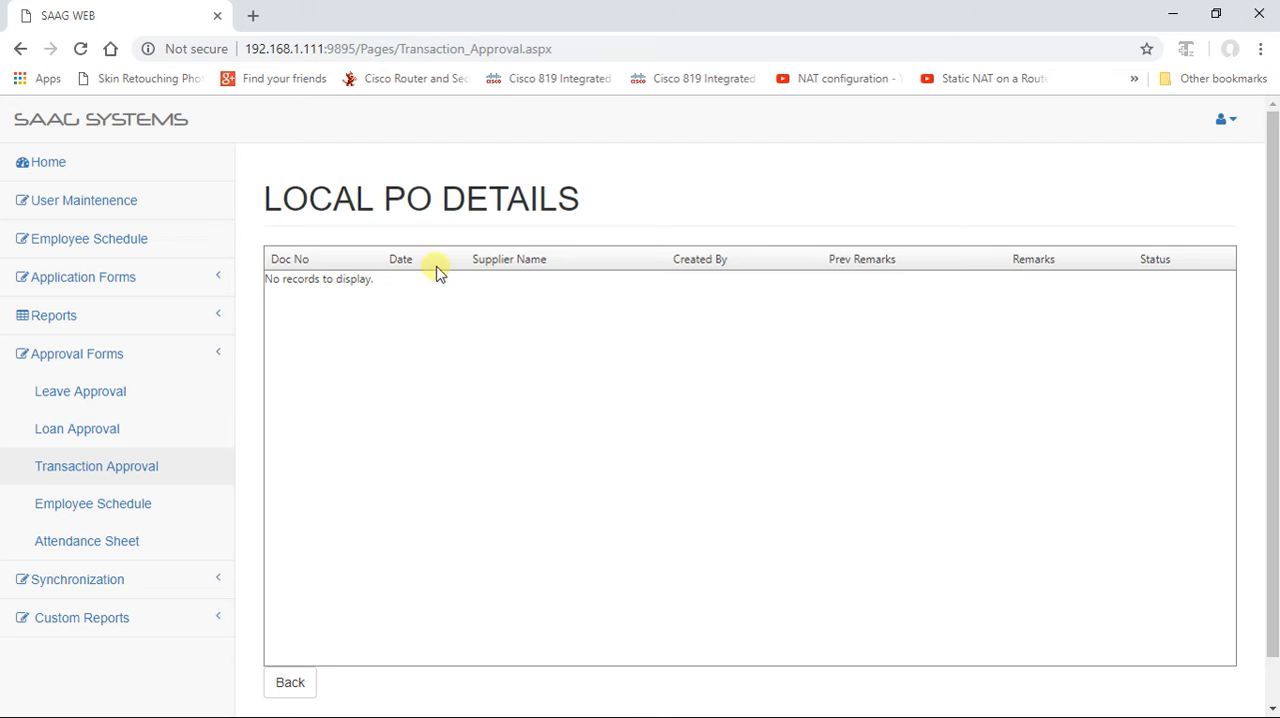
Step: Open the pending LOCAL SALES ORDER details from the home page and view the approval actions for the 2 BEE CREATIVE order
click(69, 163)
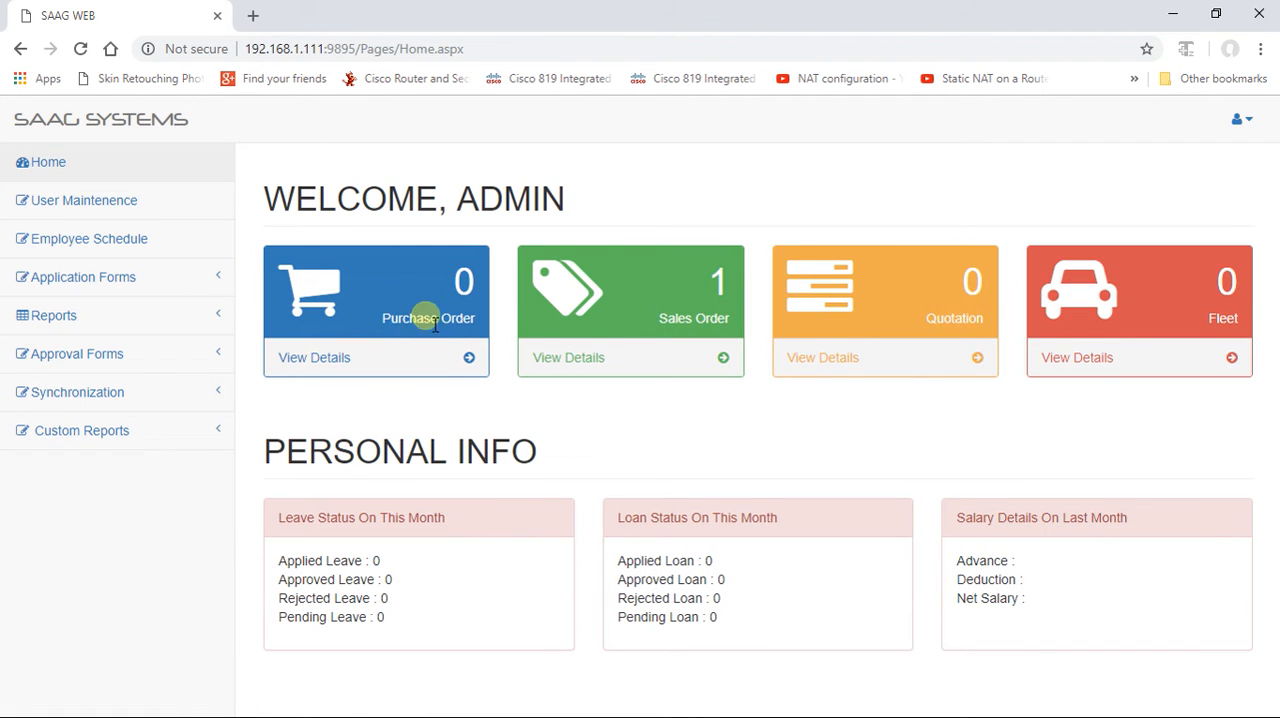
click(566, 362)
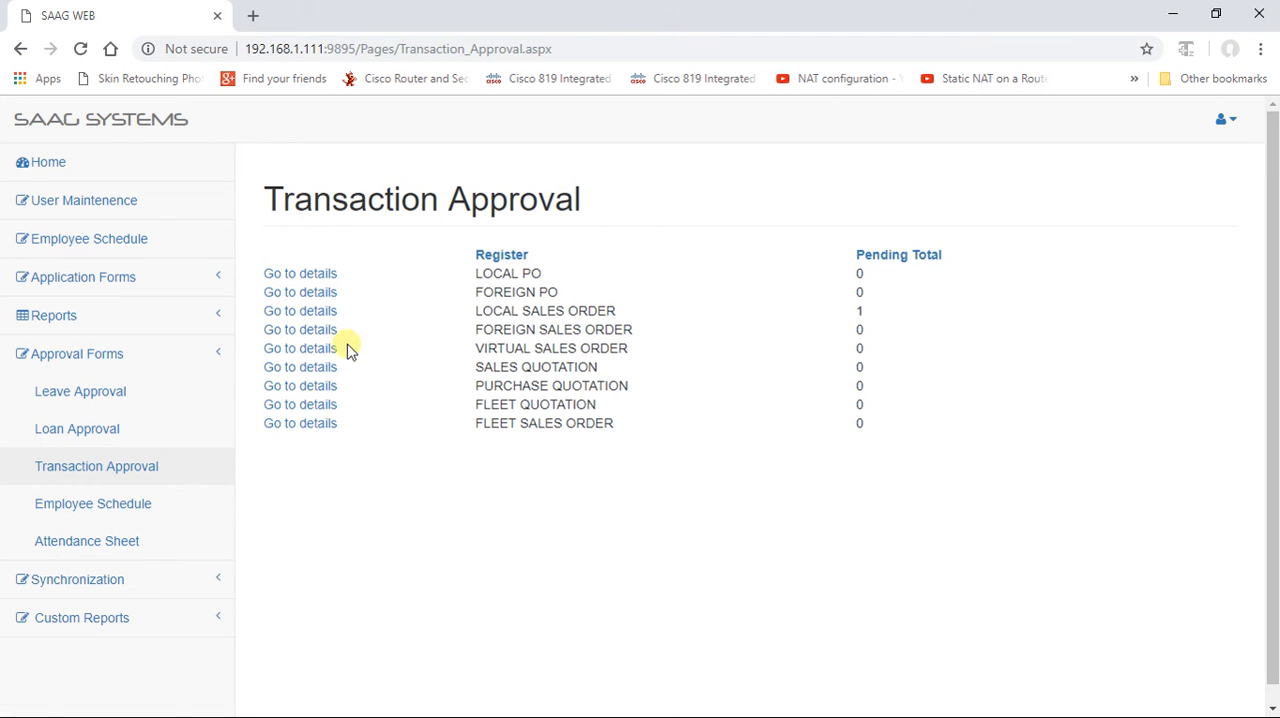
click(296, 316)
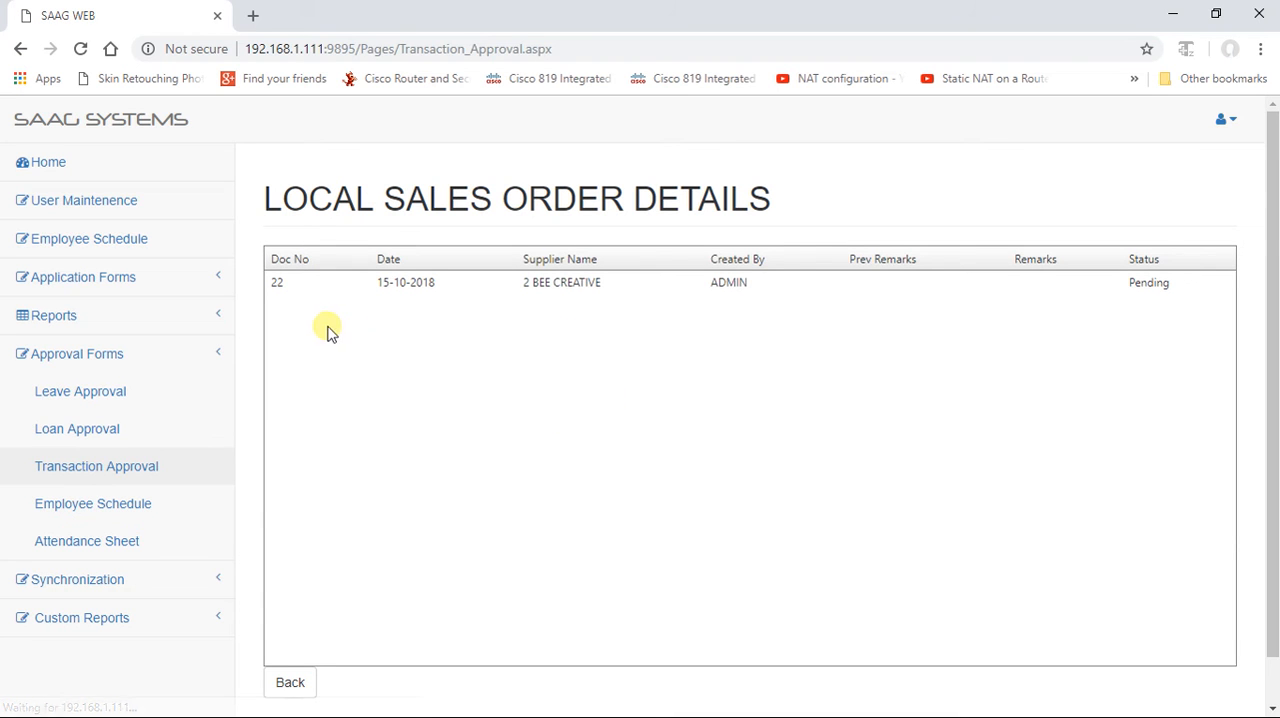
click(288, 284)
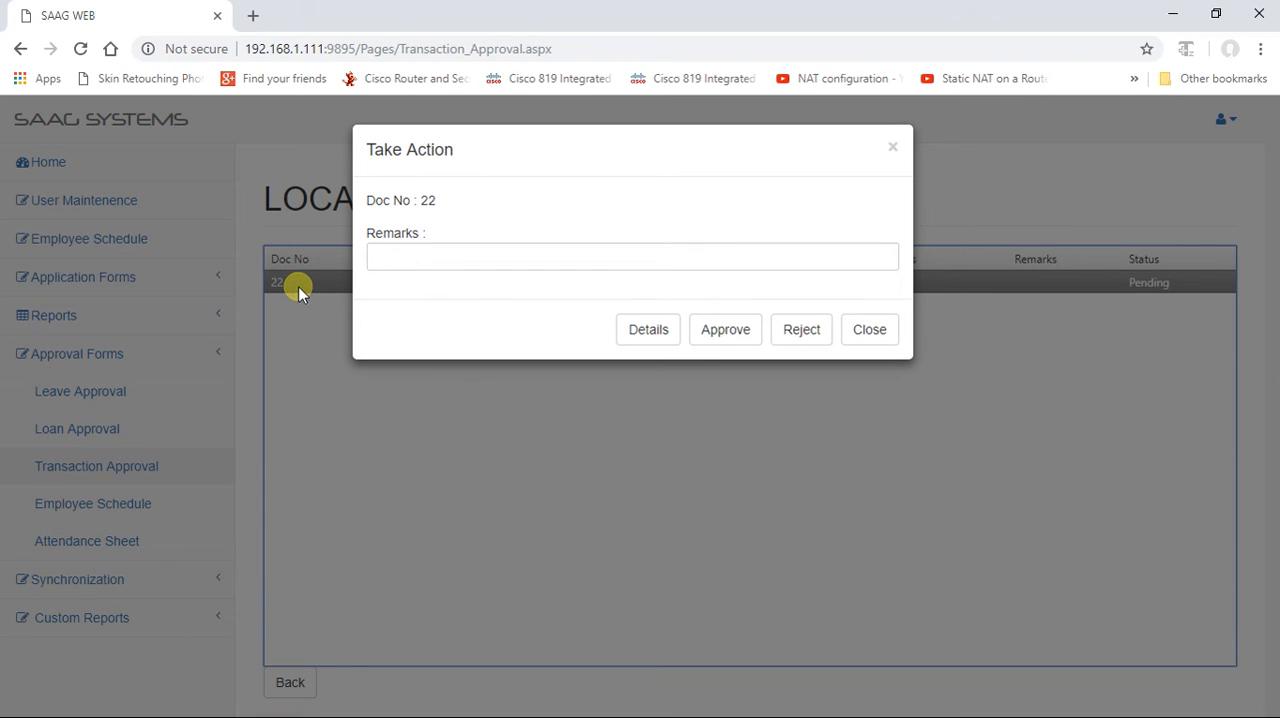
click(858, 330)
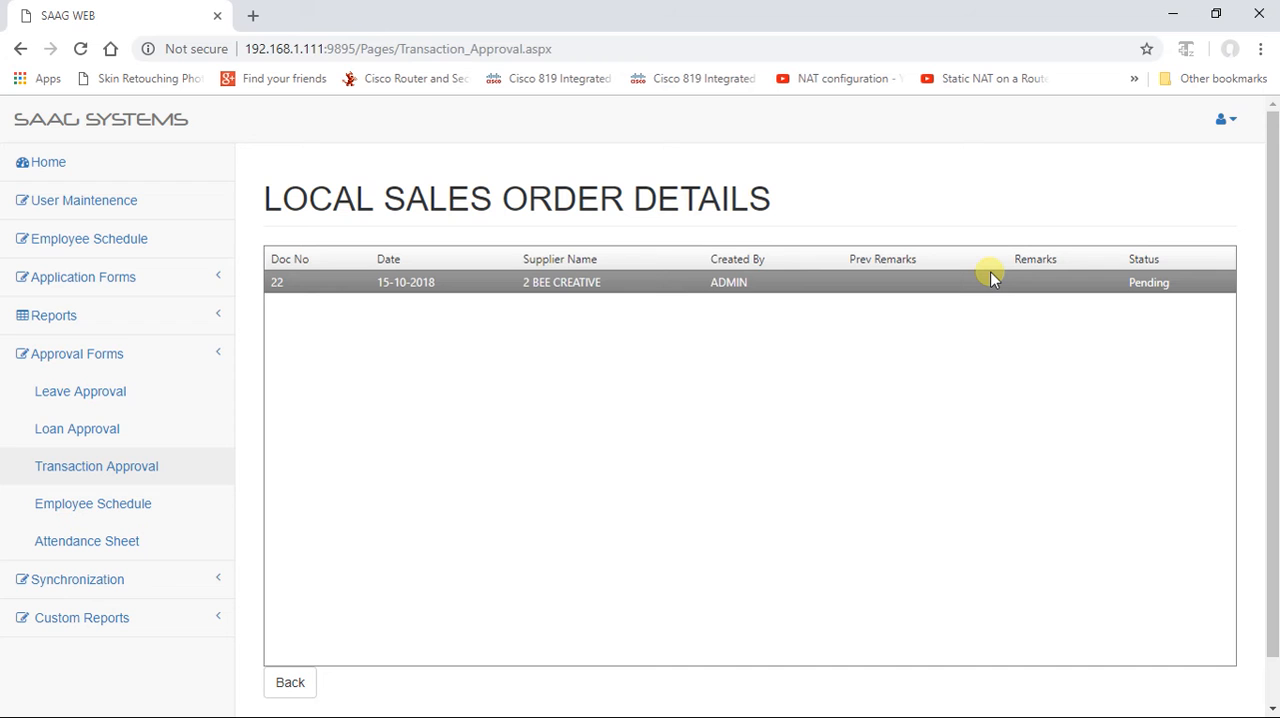
Step: Reject the pending 2 BEE CREATIVE sales order with the remark "Please revise the Prices and resend"
click(396, 283)
click(458, 258)
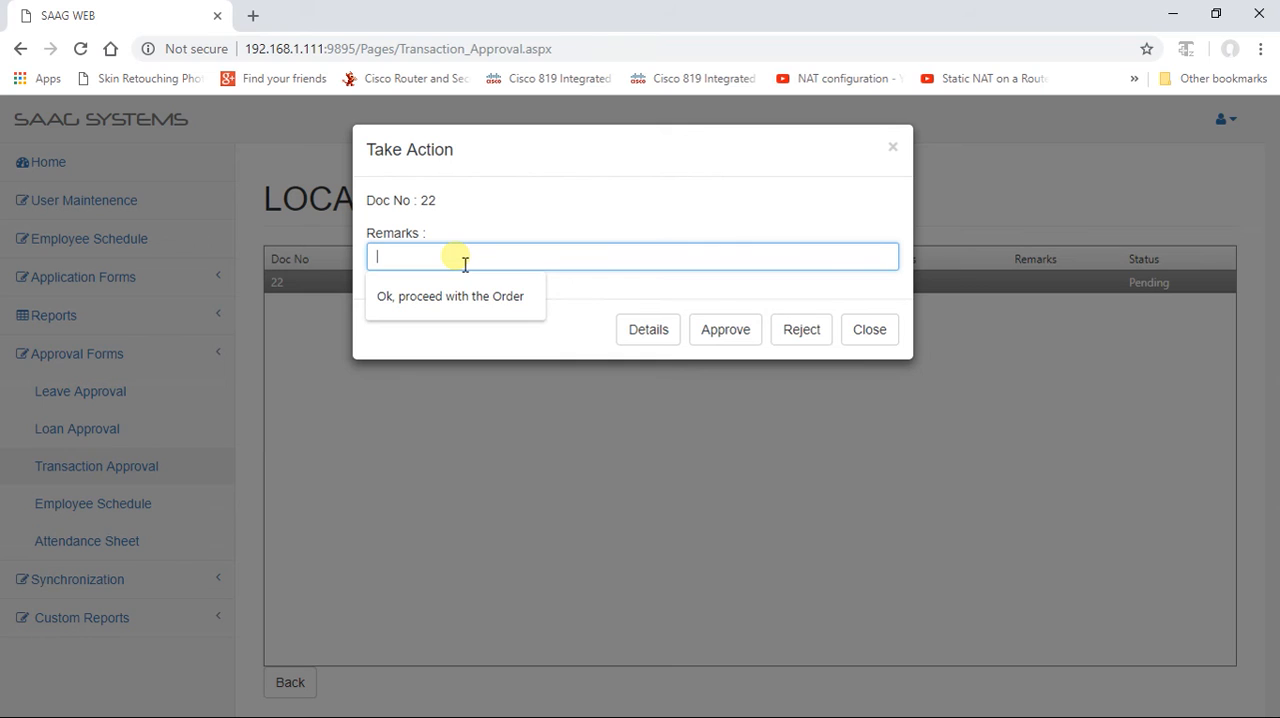
text(Please revise the Prices and resend)
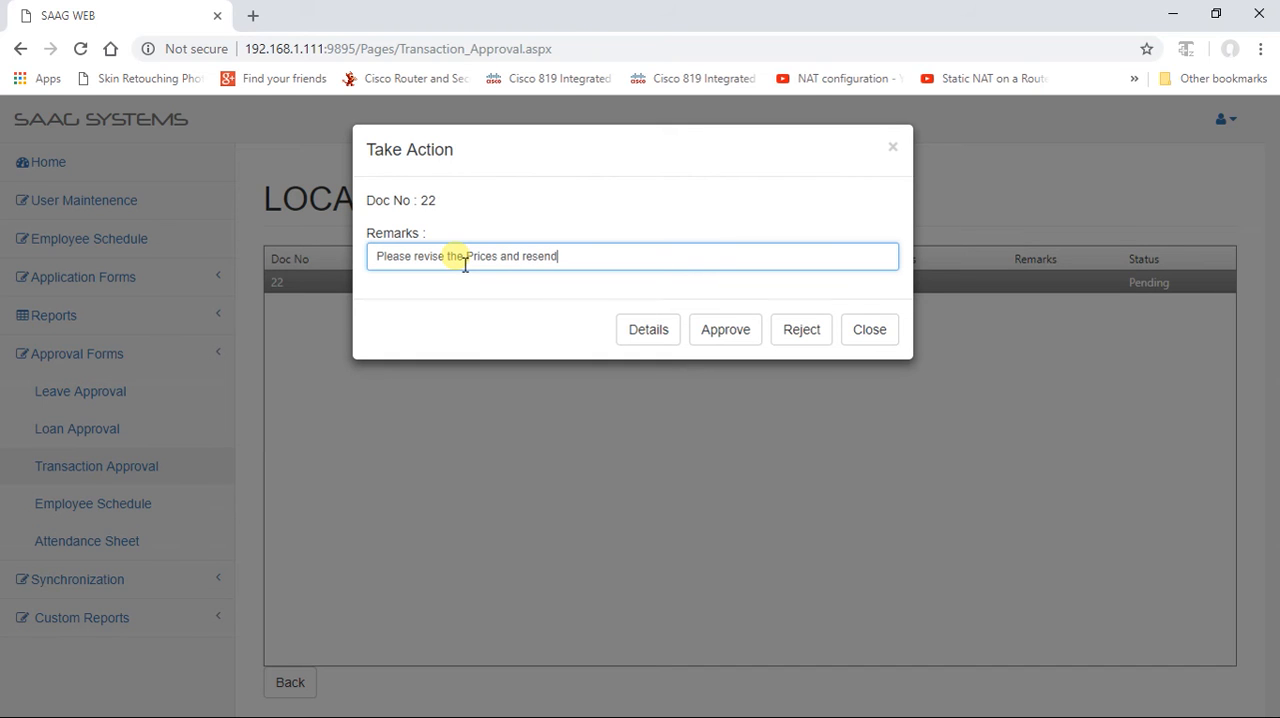
click(808, 336)
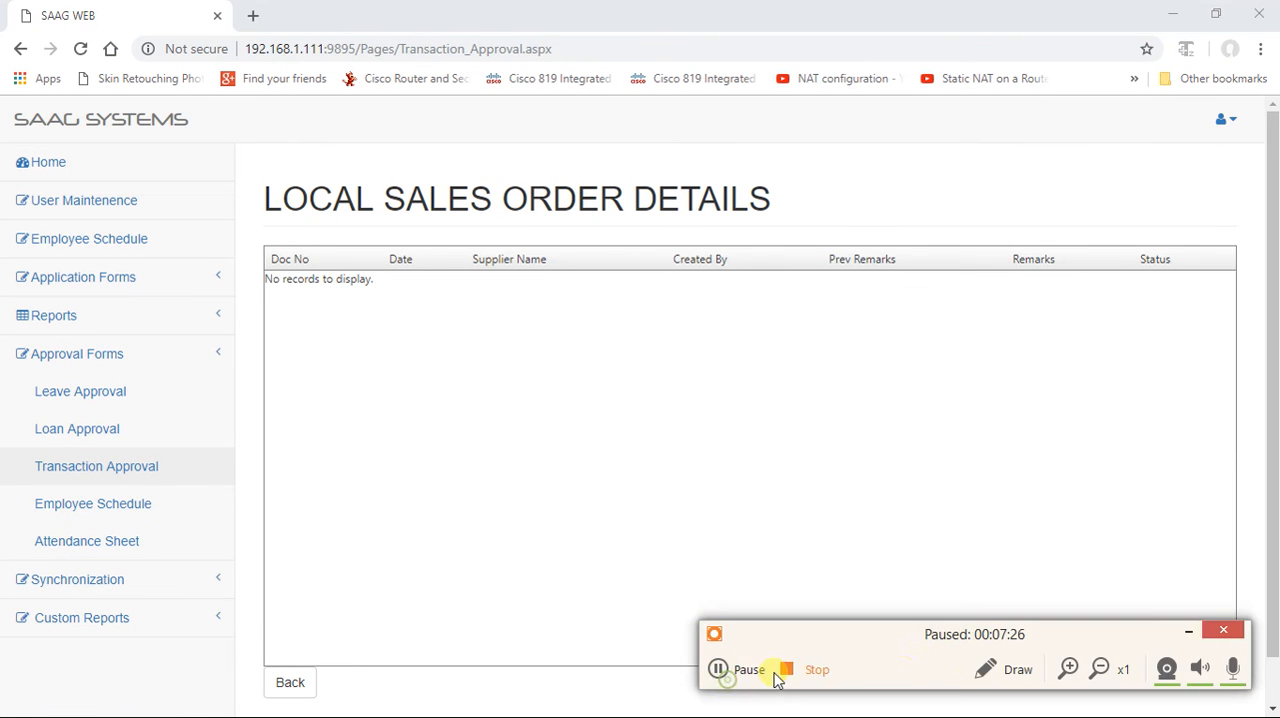
click(771, 667)
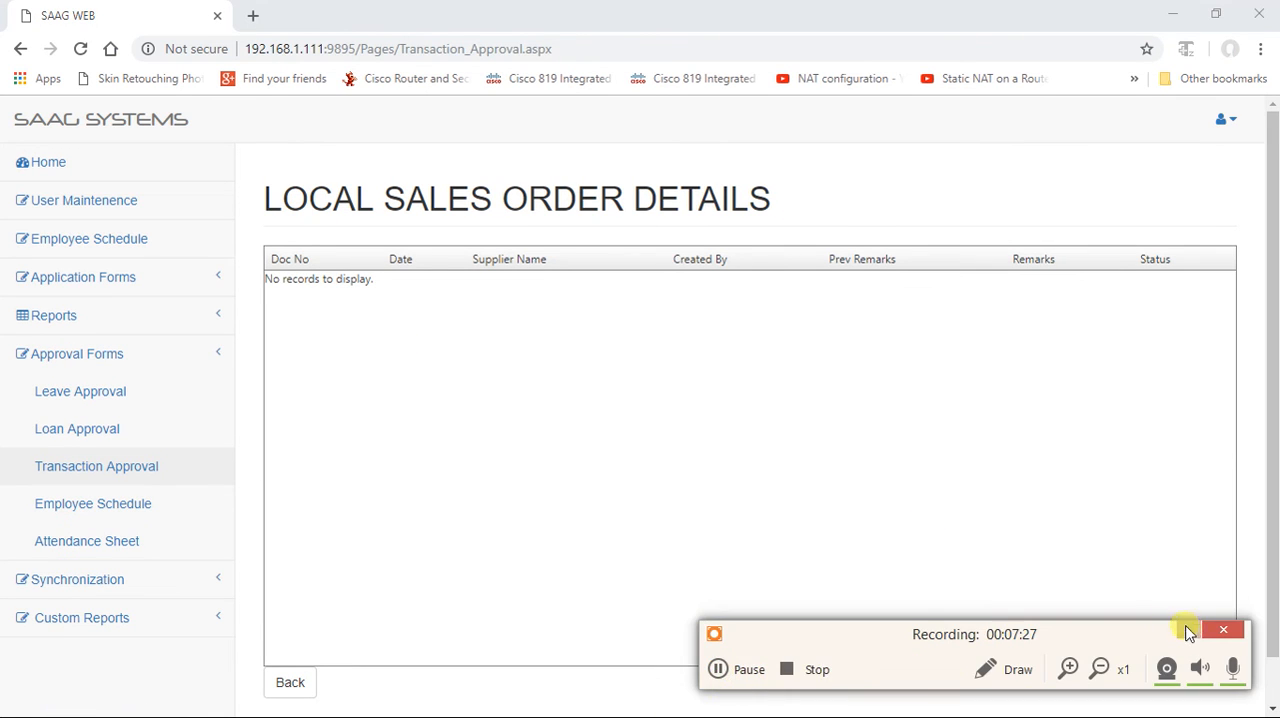
click(1188, 628)
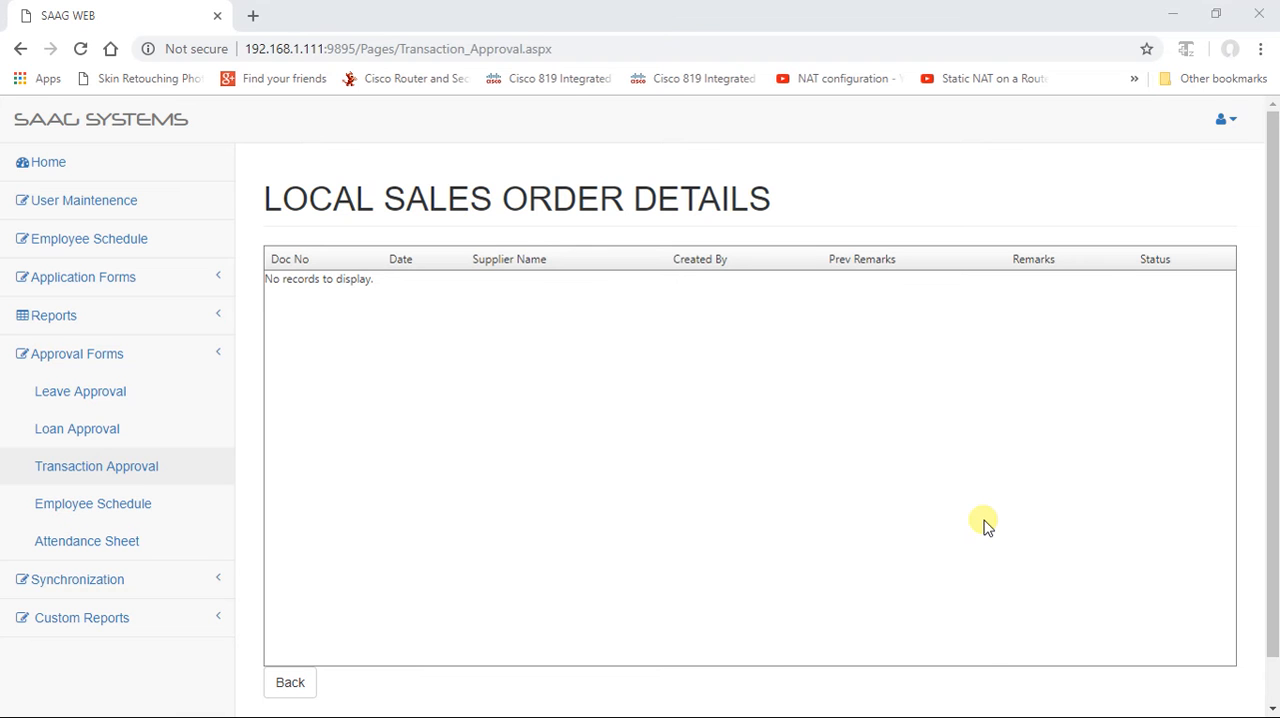
Step: Switch to the SAAG Systems desktop application, check the 2 BEE CREATIVE sales order's approval details, and close the order form
key(alt+Tab)
key(alt+Tab)
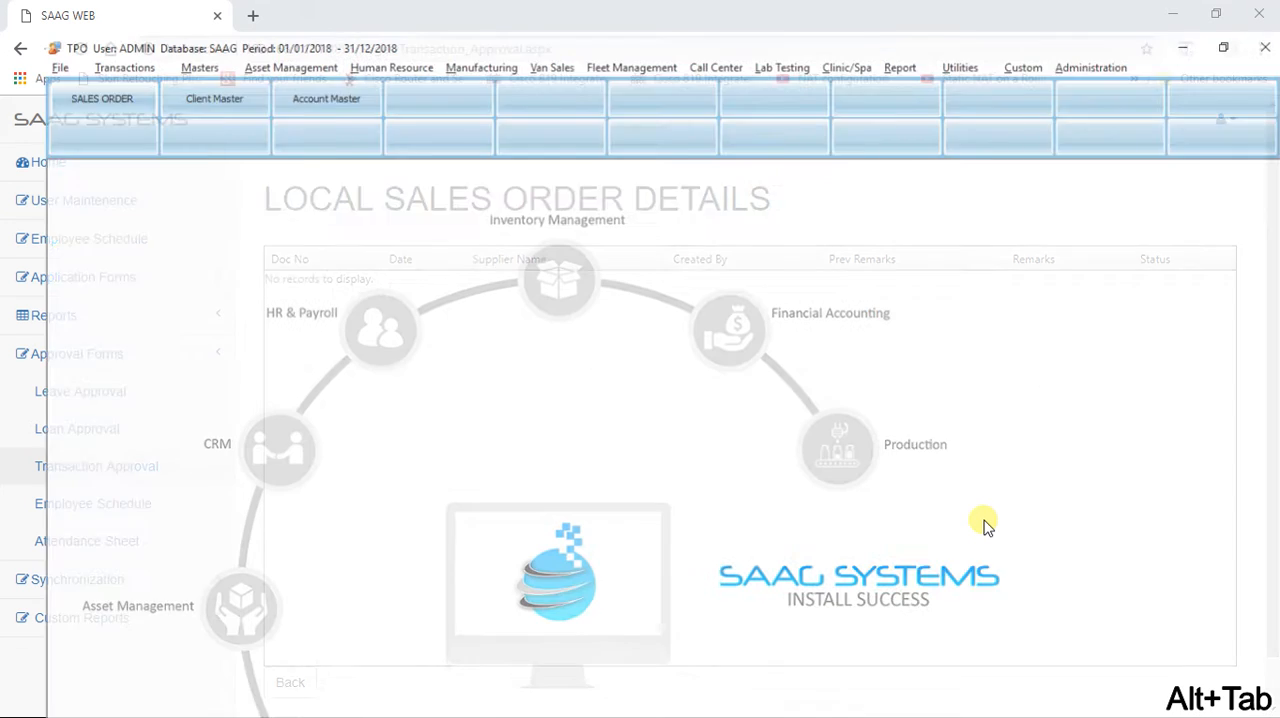
click(45, 70)
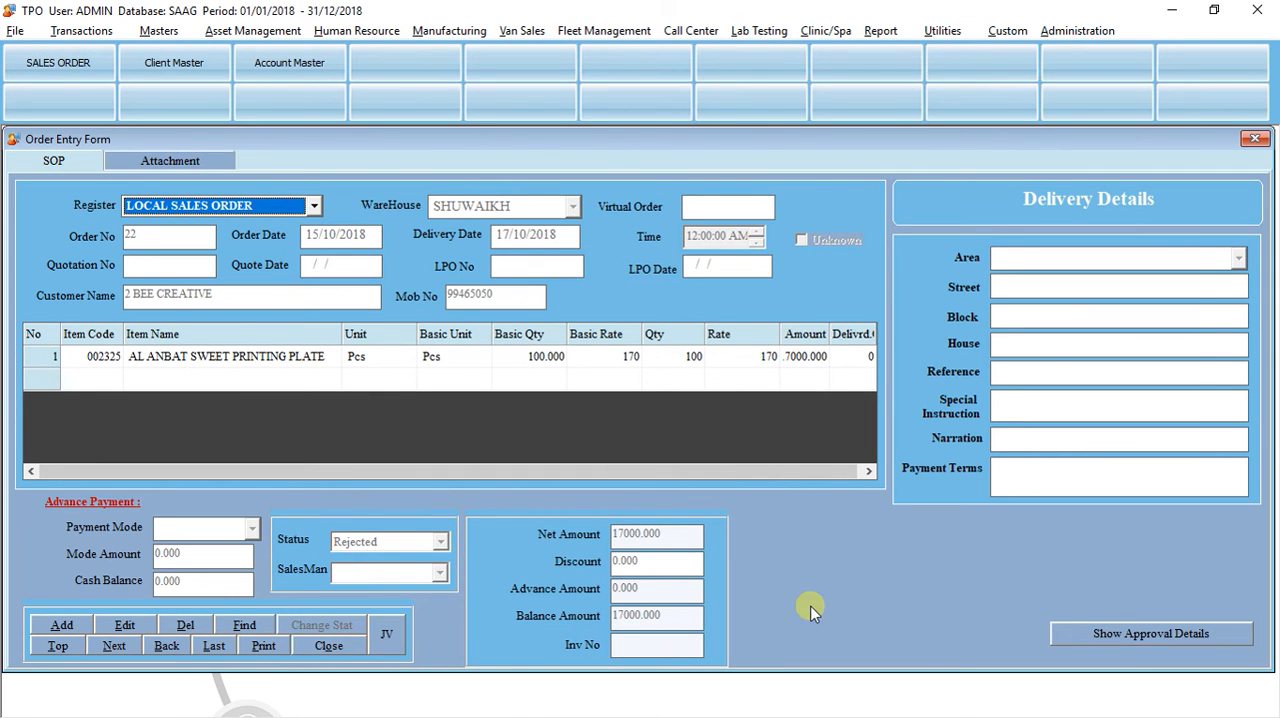
click(1117, 633)
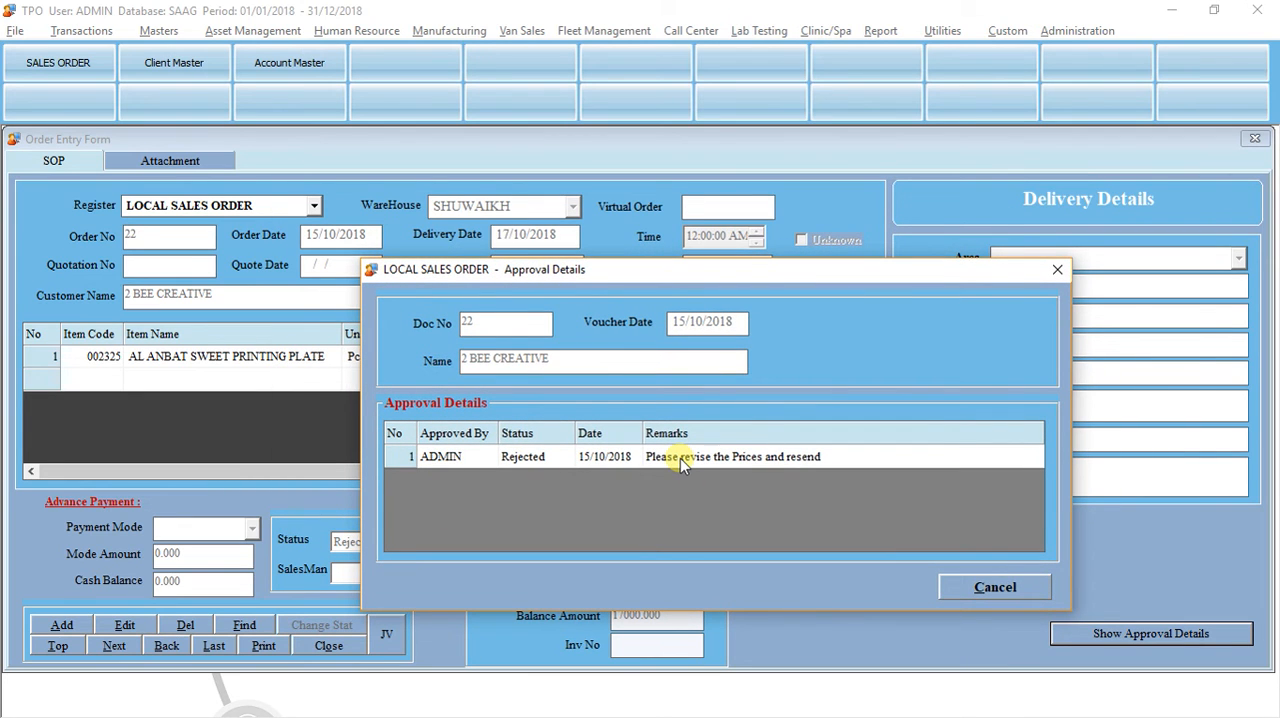
click(956, 587)
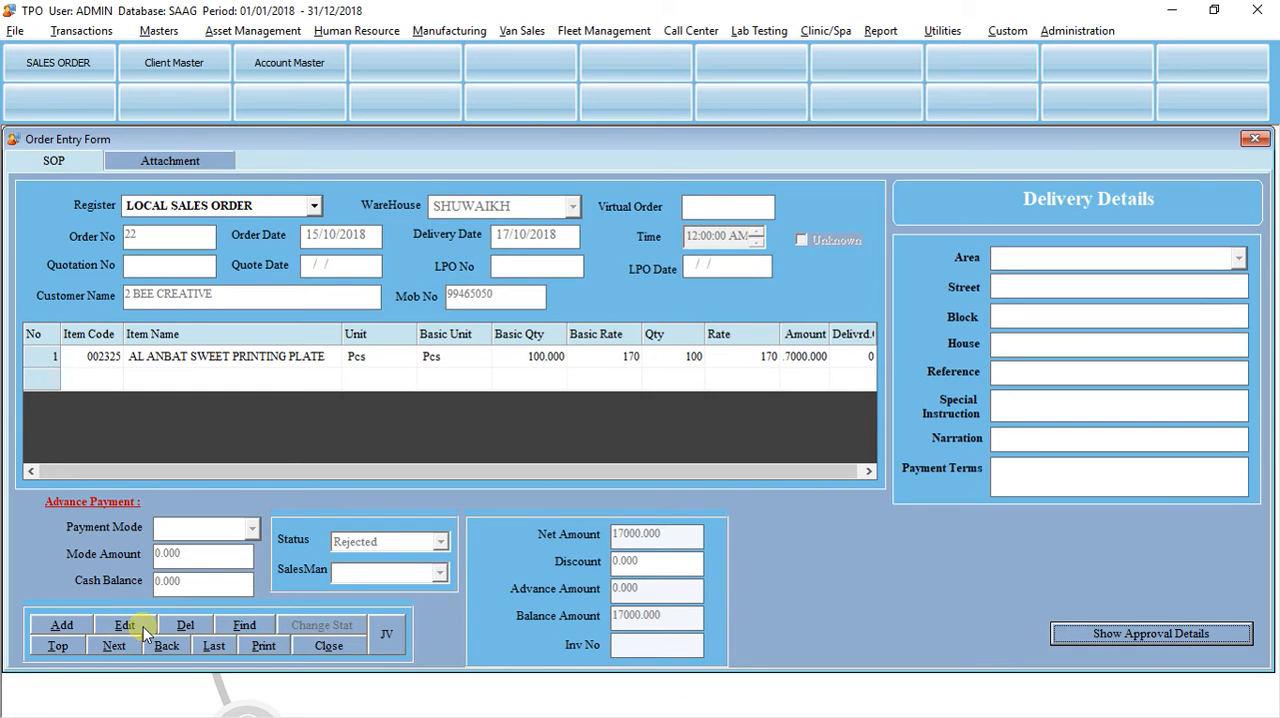
click(320, 644)
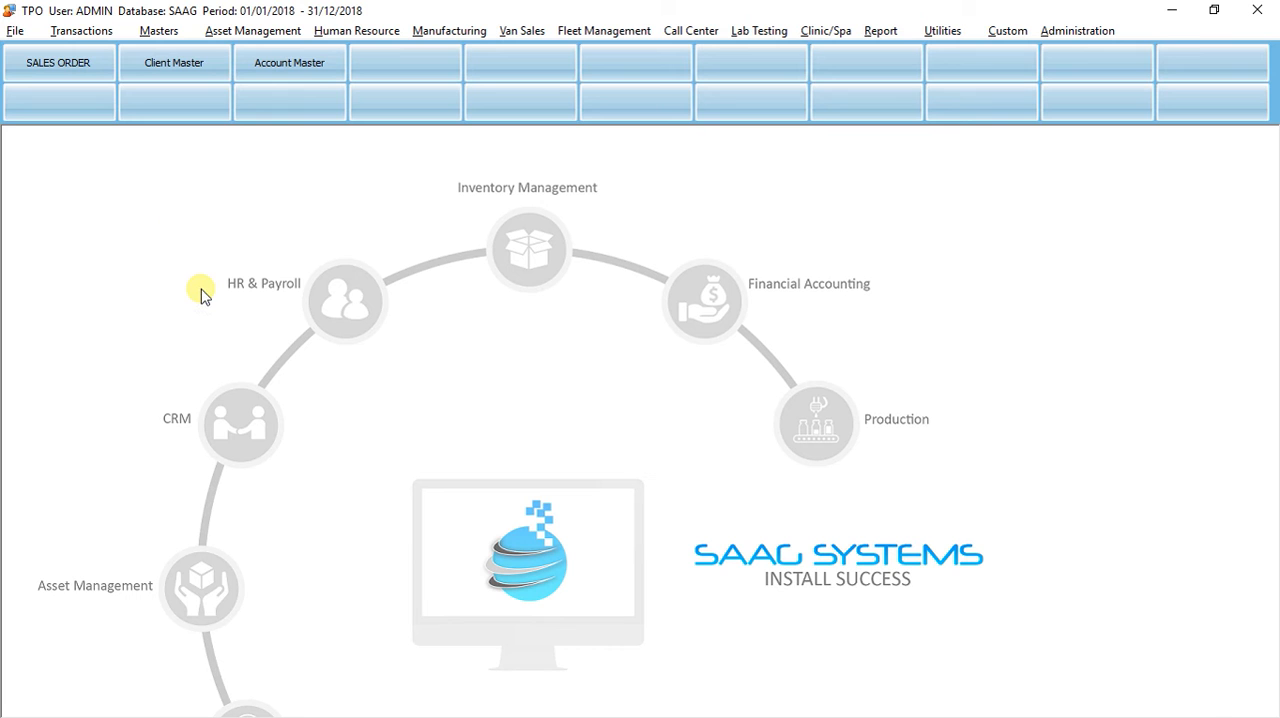
Step: Open the LOCAL PO purchase order for Al - Bahar Industries W.L.L and check its approval status and remarks
key(ctrl+o)
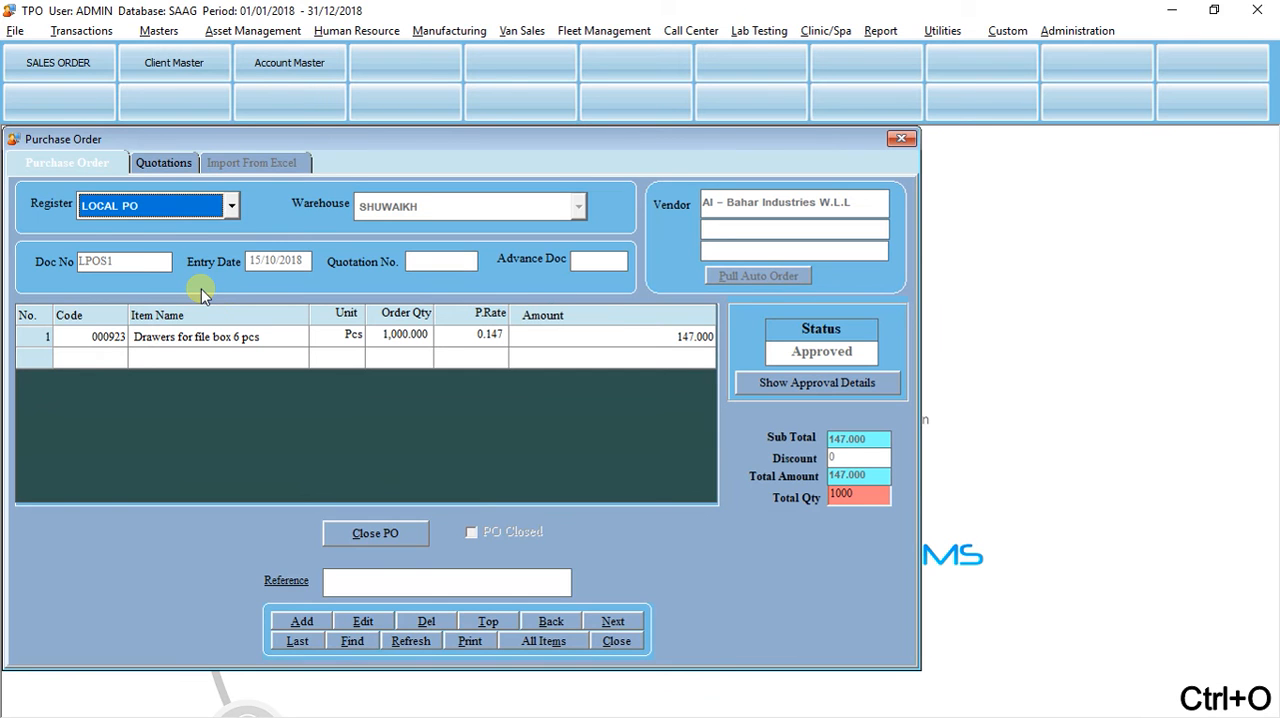
click(766, 383)
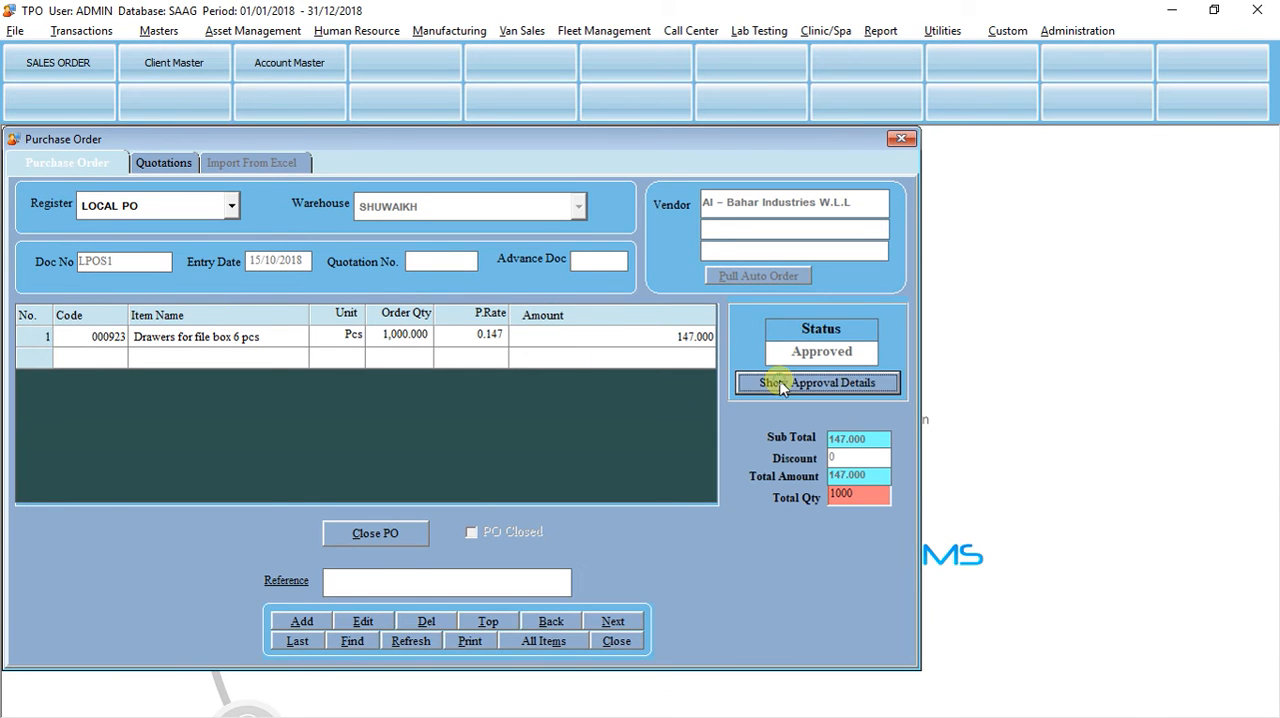
drag(528, 194, 732, 339)
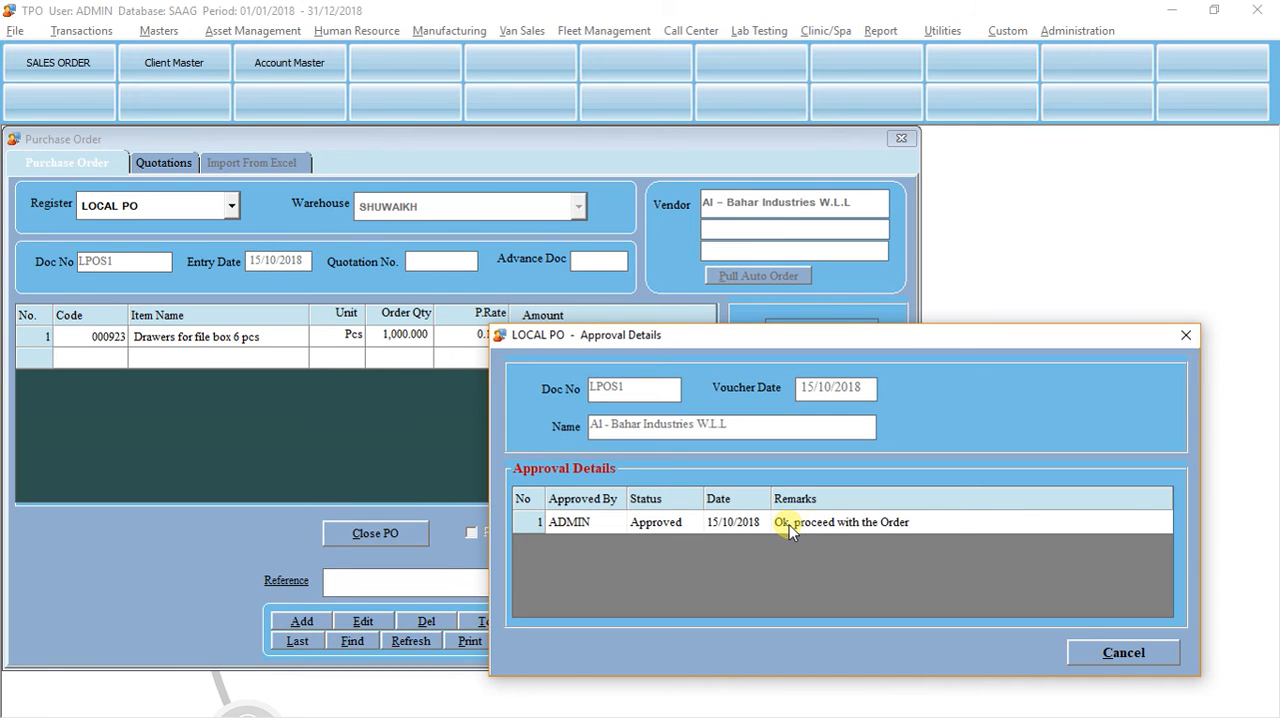
click(1110, 648)
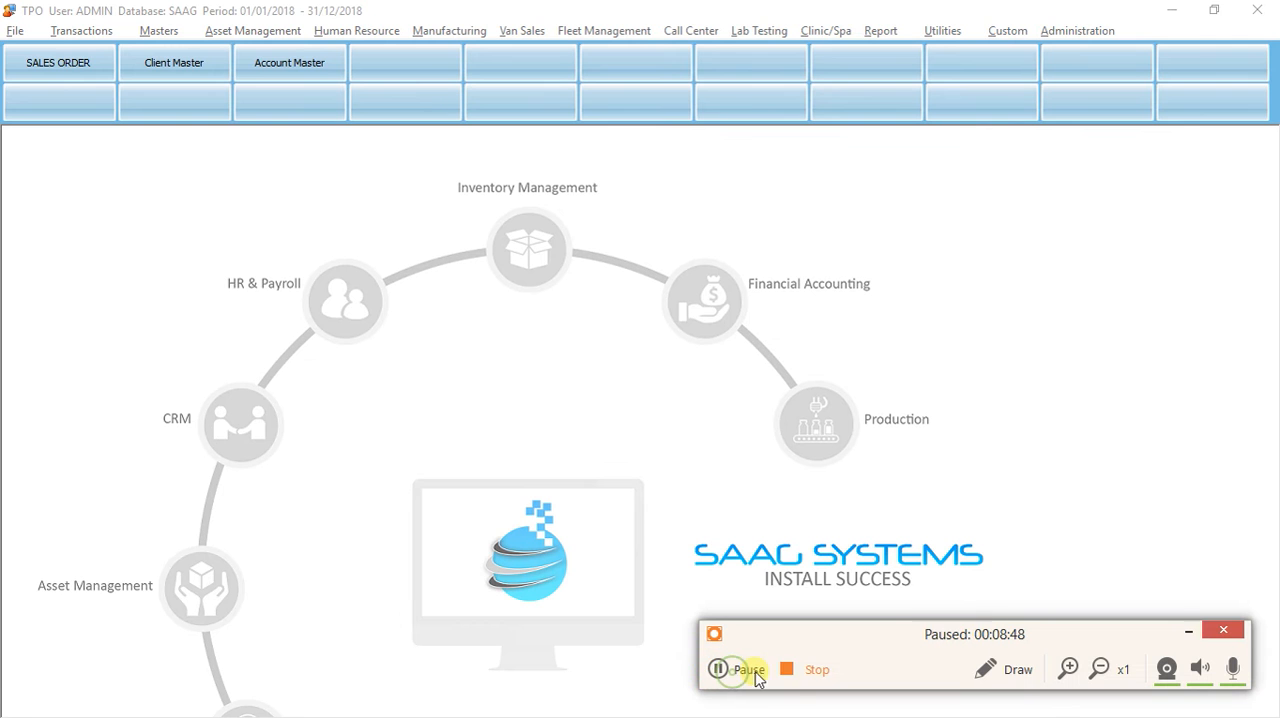
click(748, 666)
click(1174, 621)
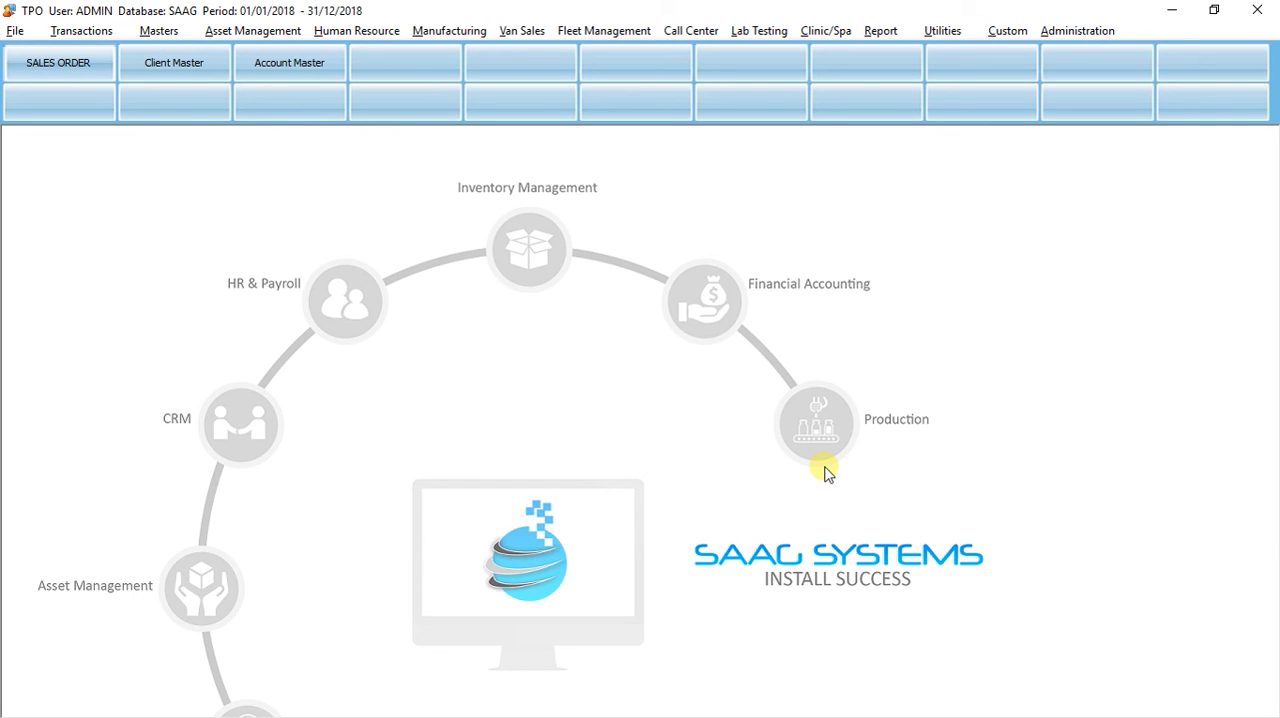
click(474, 330)
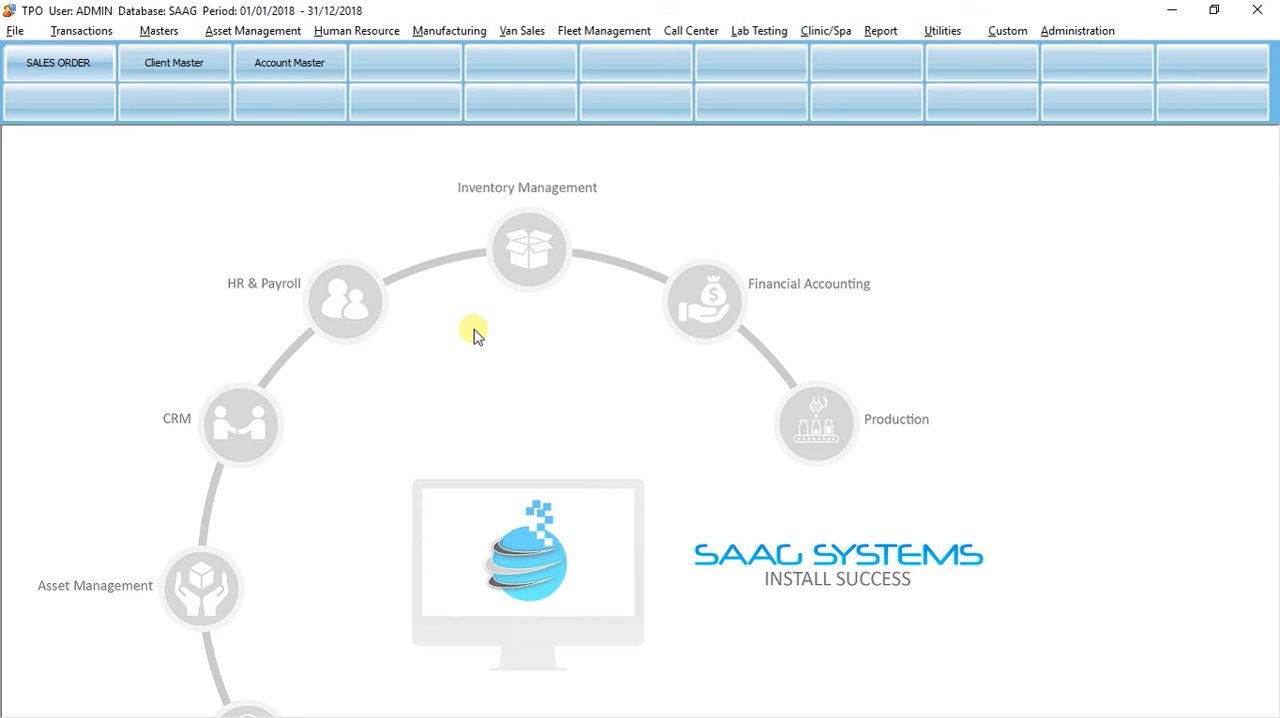
Step: Open a Human Resource leave application and fill in the employee by searching for the first letters of the employee's name
click(358, 30)
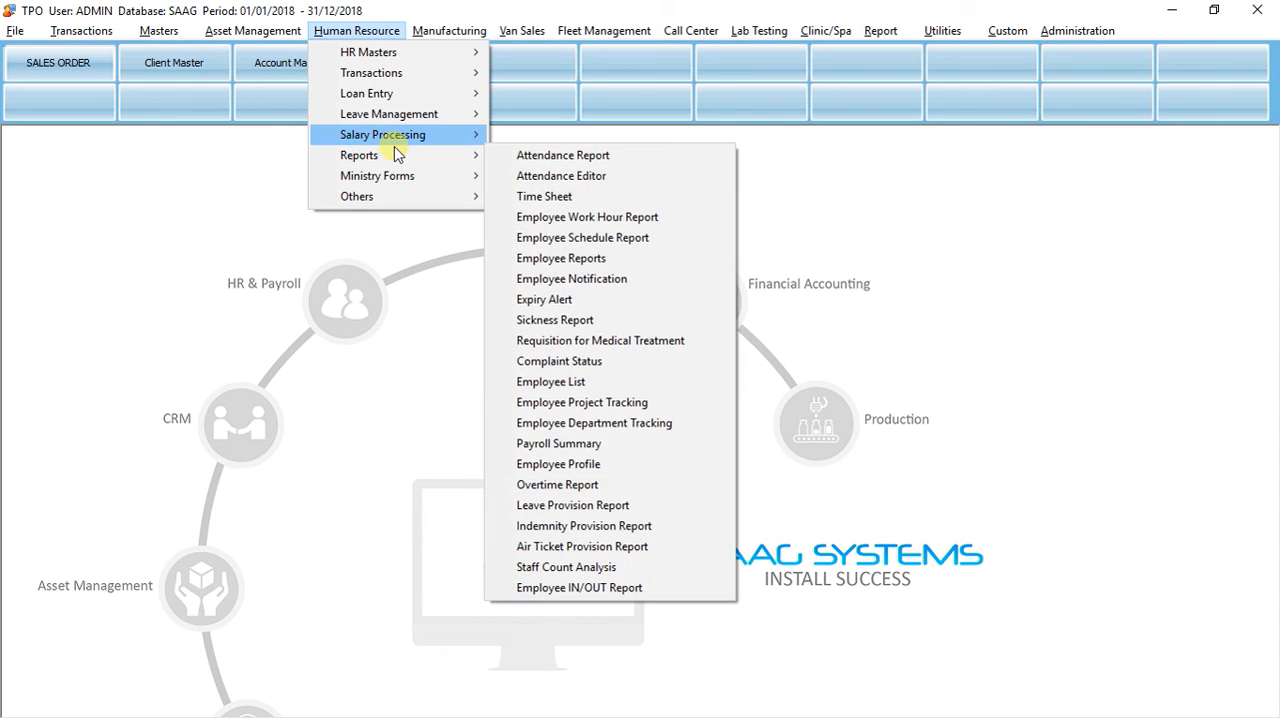
mouse_move(412, 118)
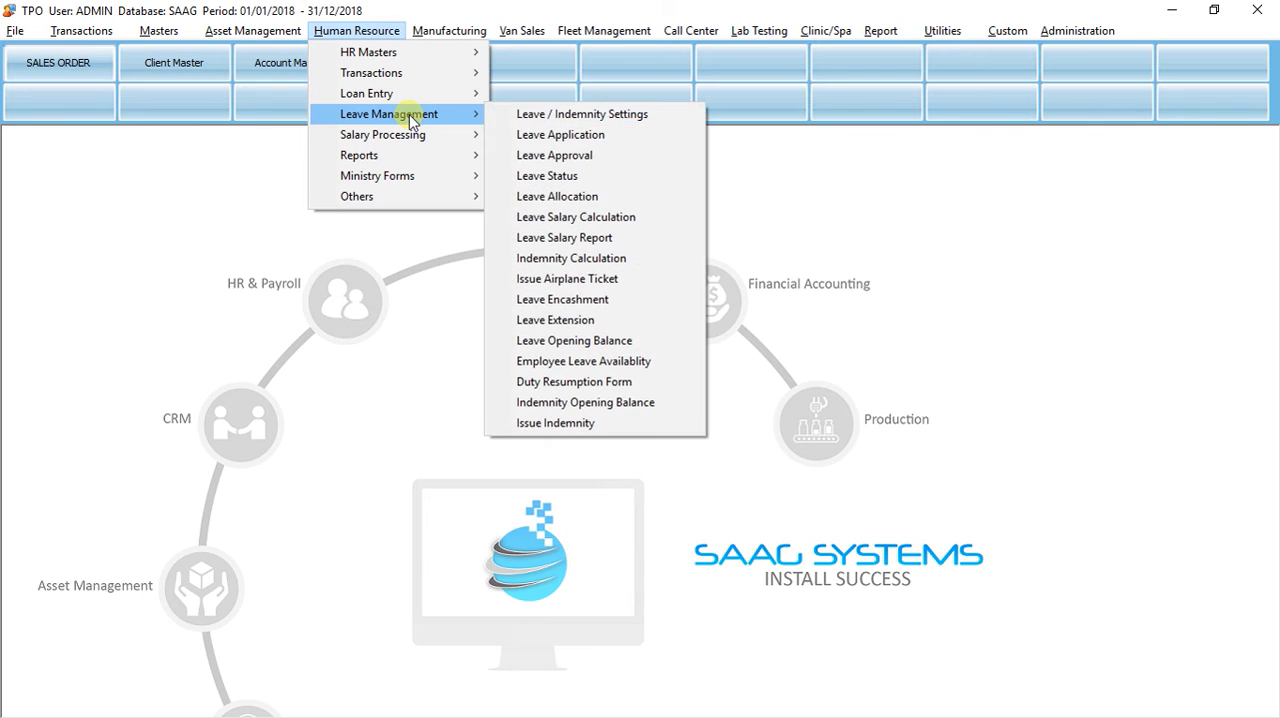
click(508, 134)
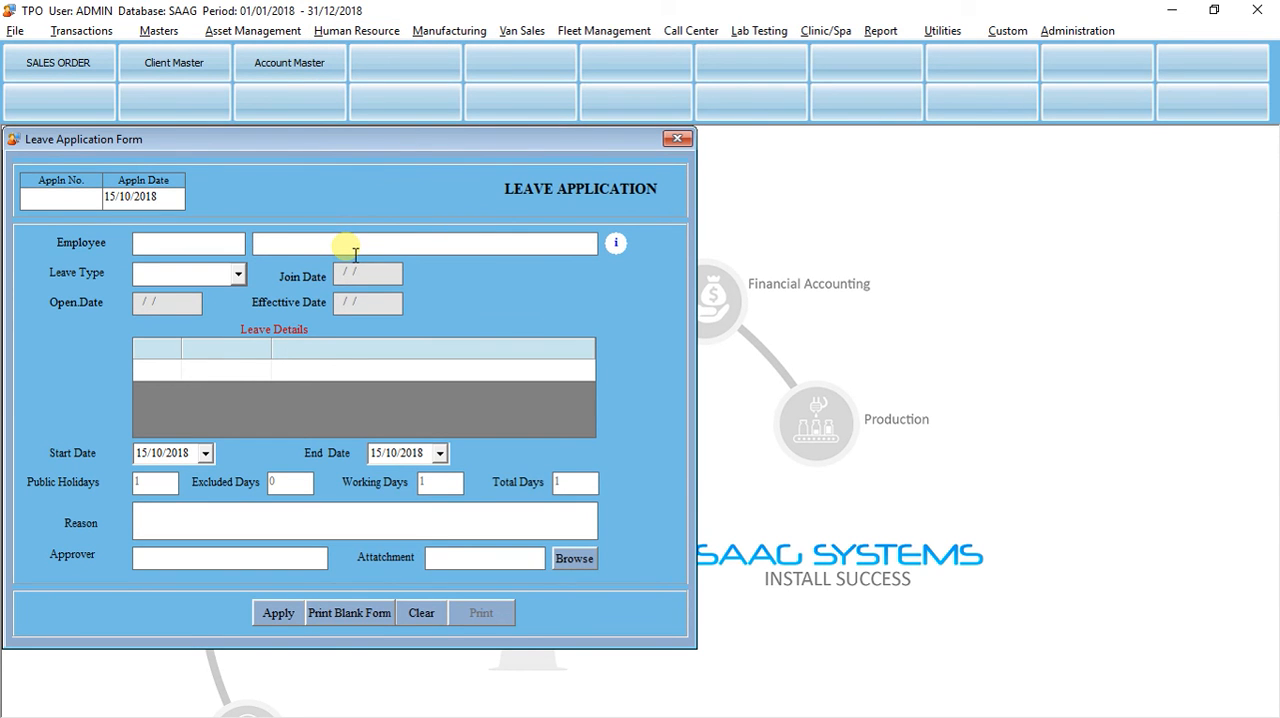
text(moh)
key(Return)
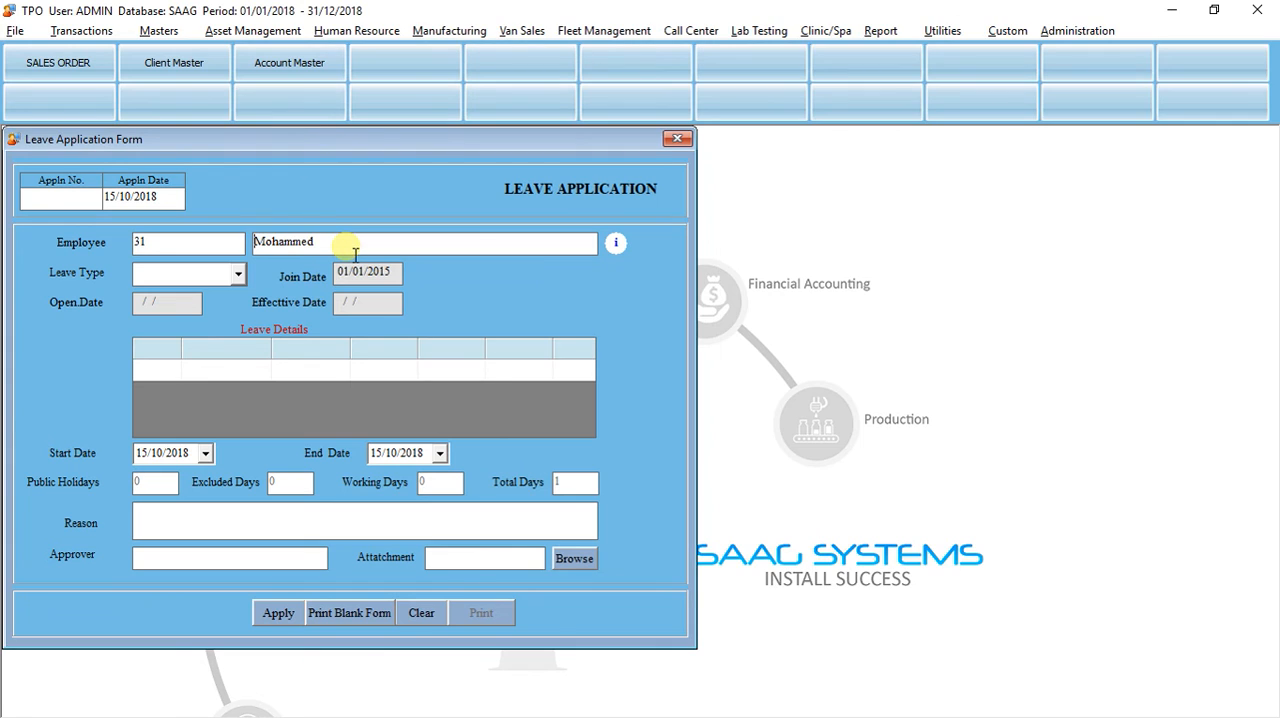
Step: Set the leave type to Annual Leave and the leave start date to 31/10/2018
click(238, 273)
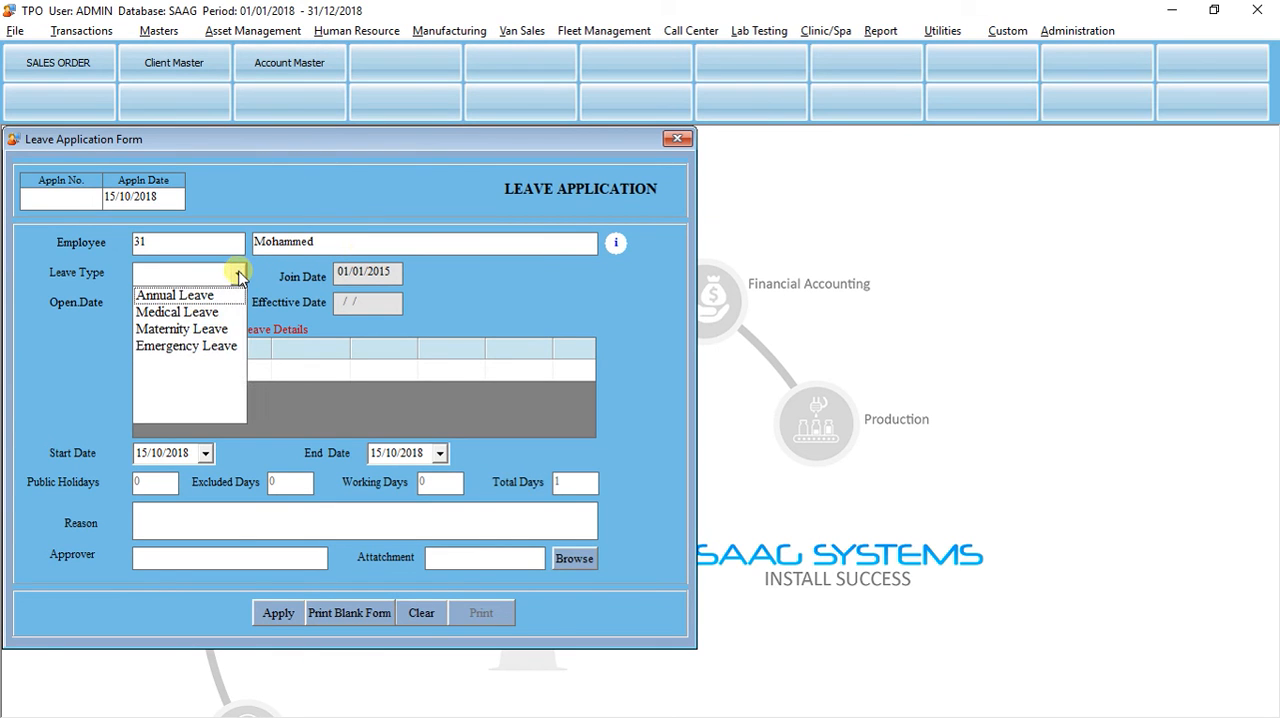
click(204, 296)
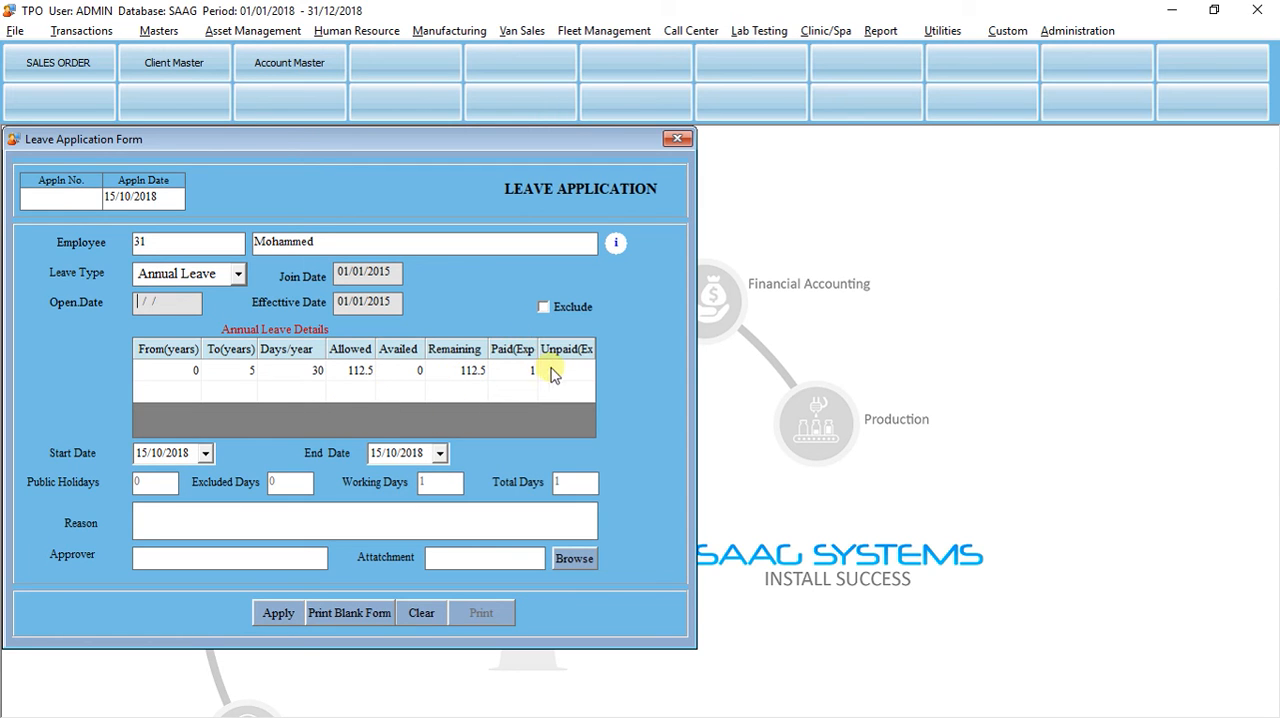
click(204, 453)
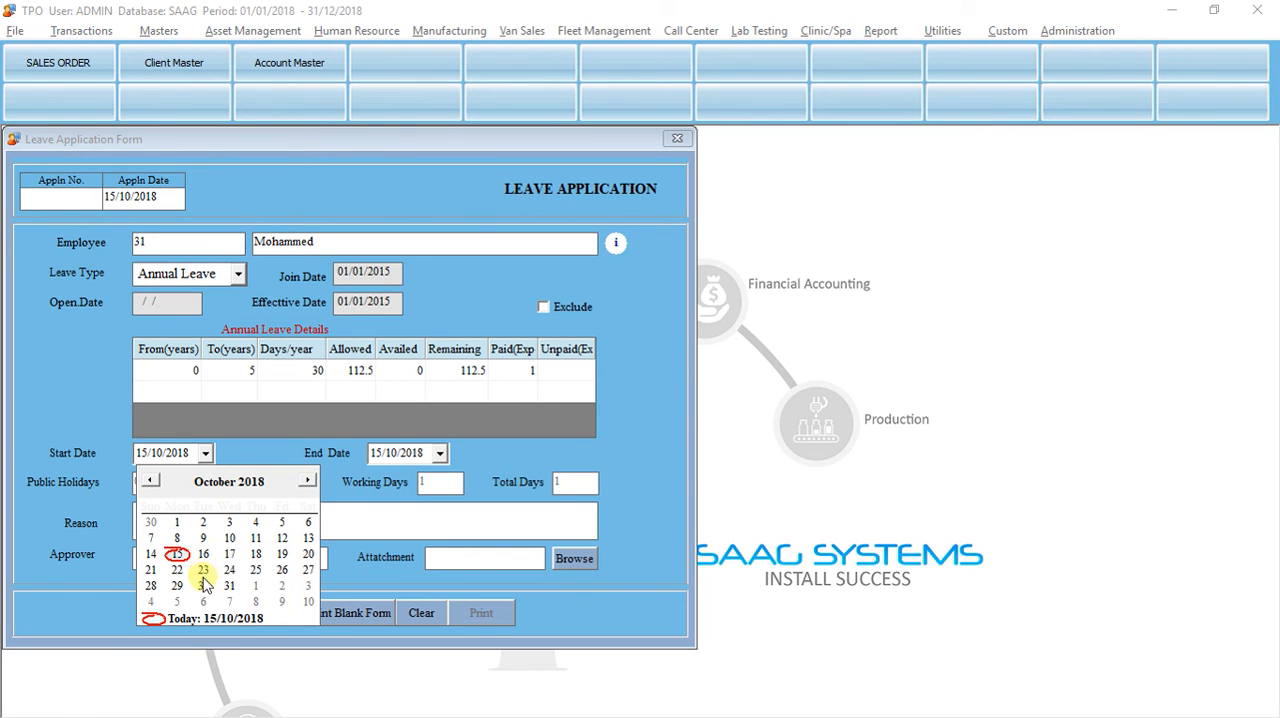
click(229, 588)
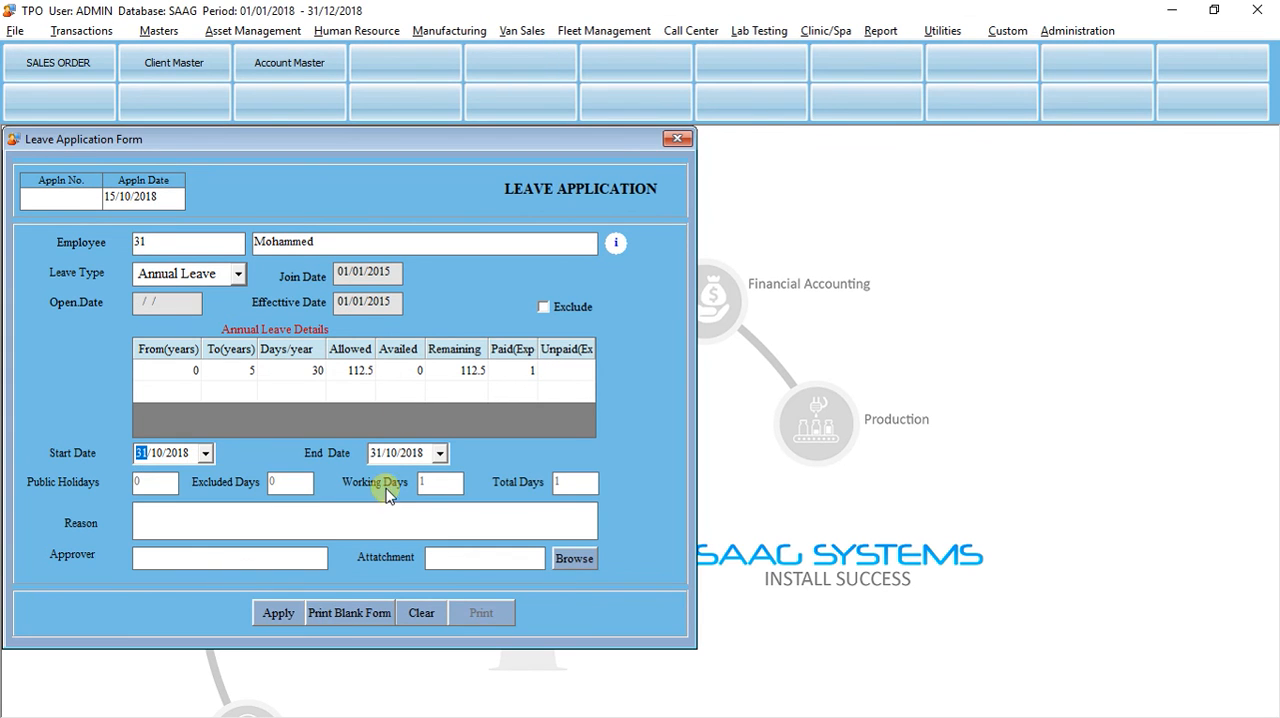
Step: Set the end date of the annual leave to 30/11/2018
click(439, 454)
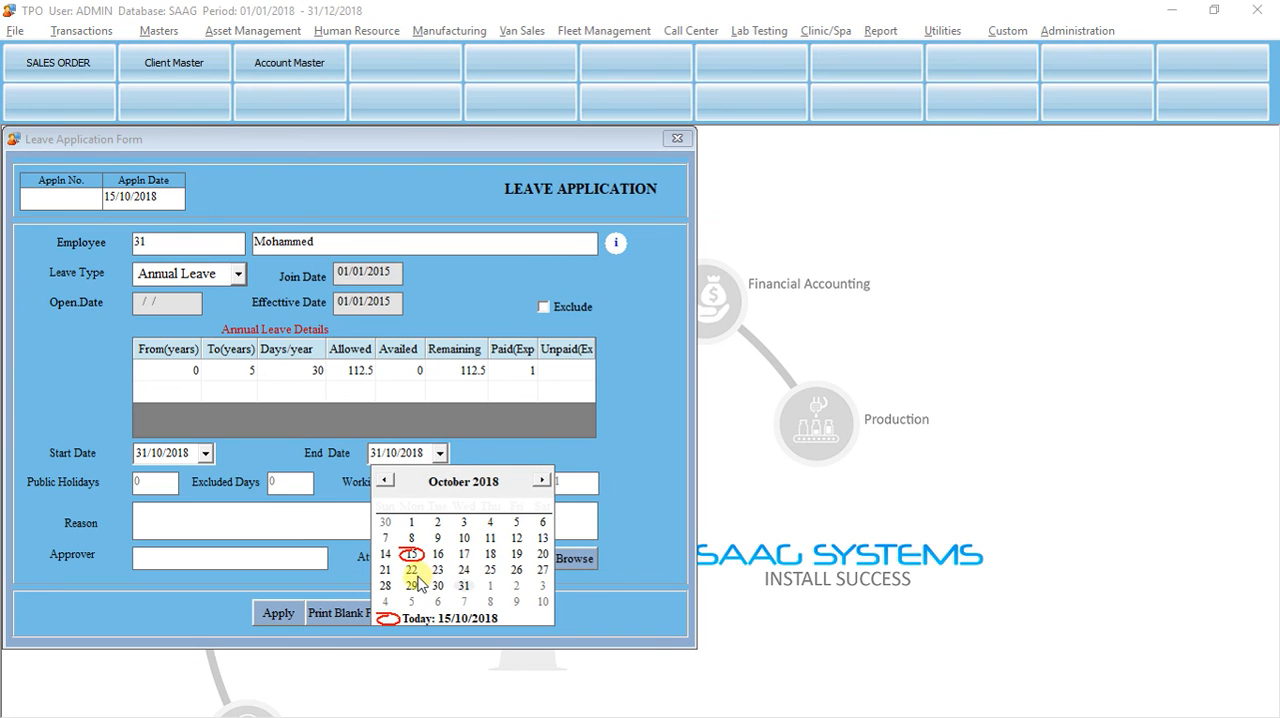
click(540, 481)
click(540, 481)
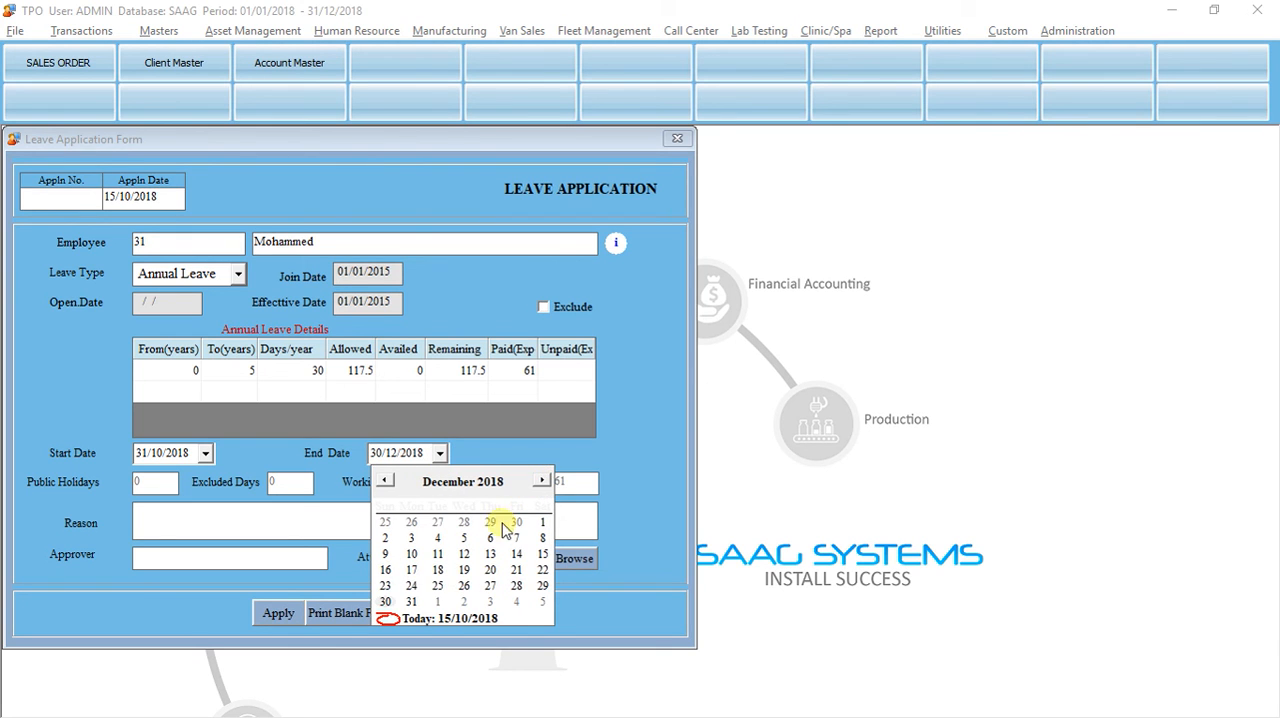
click(409, 602)
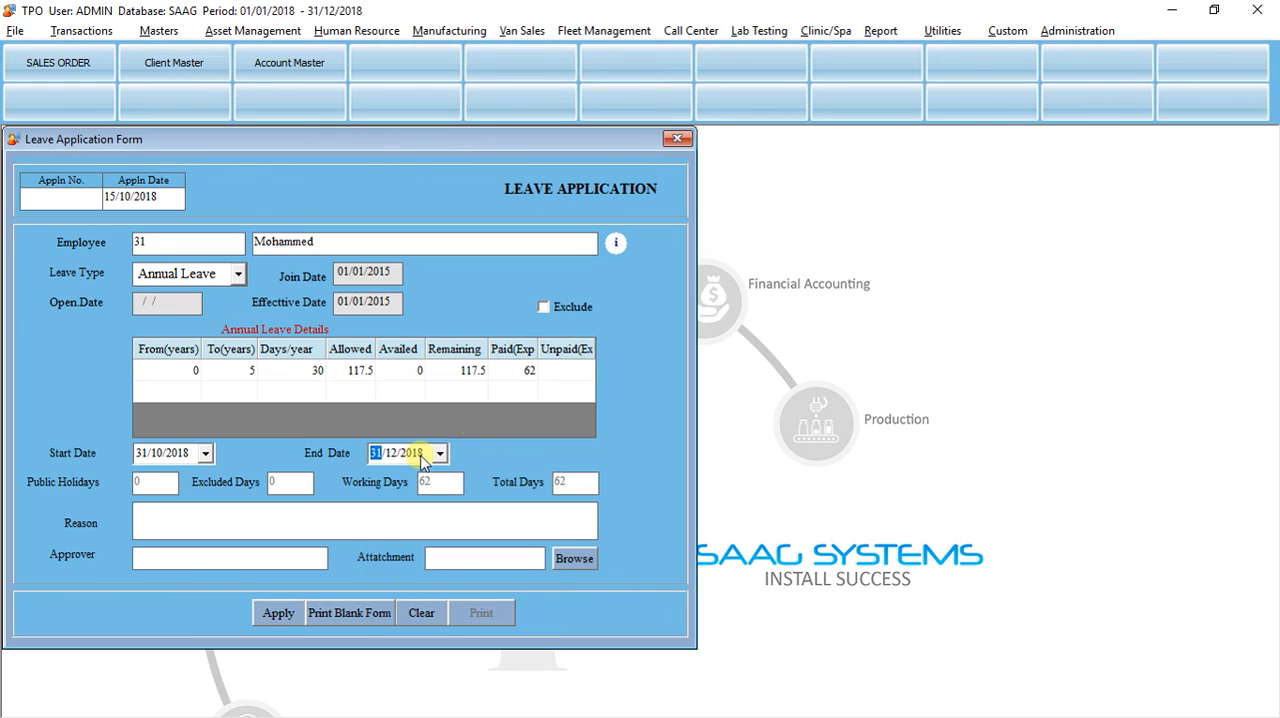
click(390, 453)
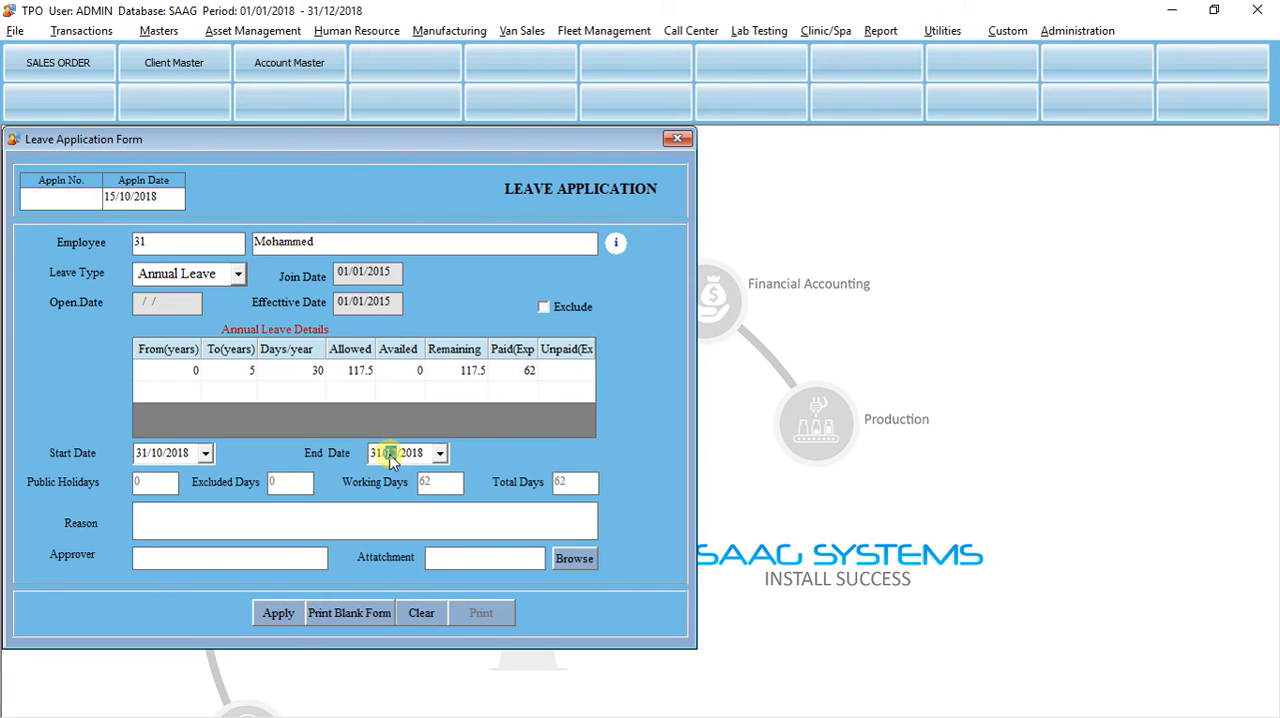
text(11)
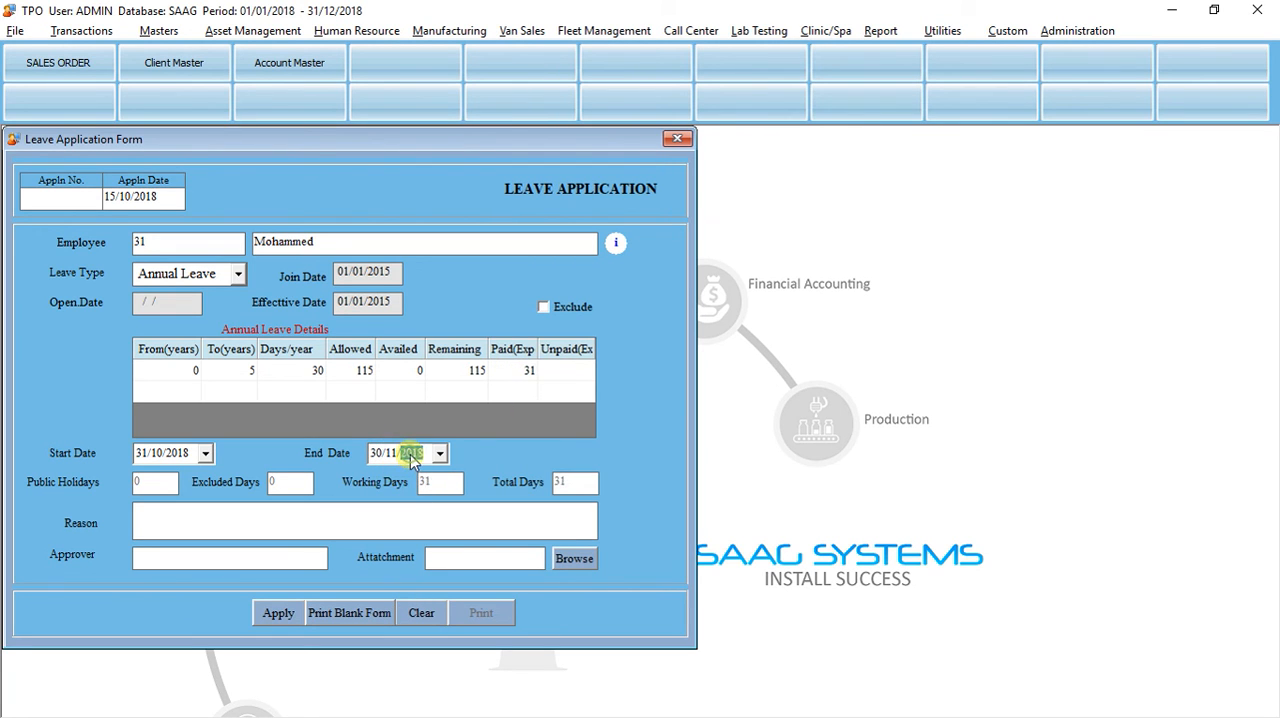
click(519, 381)
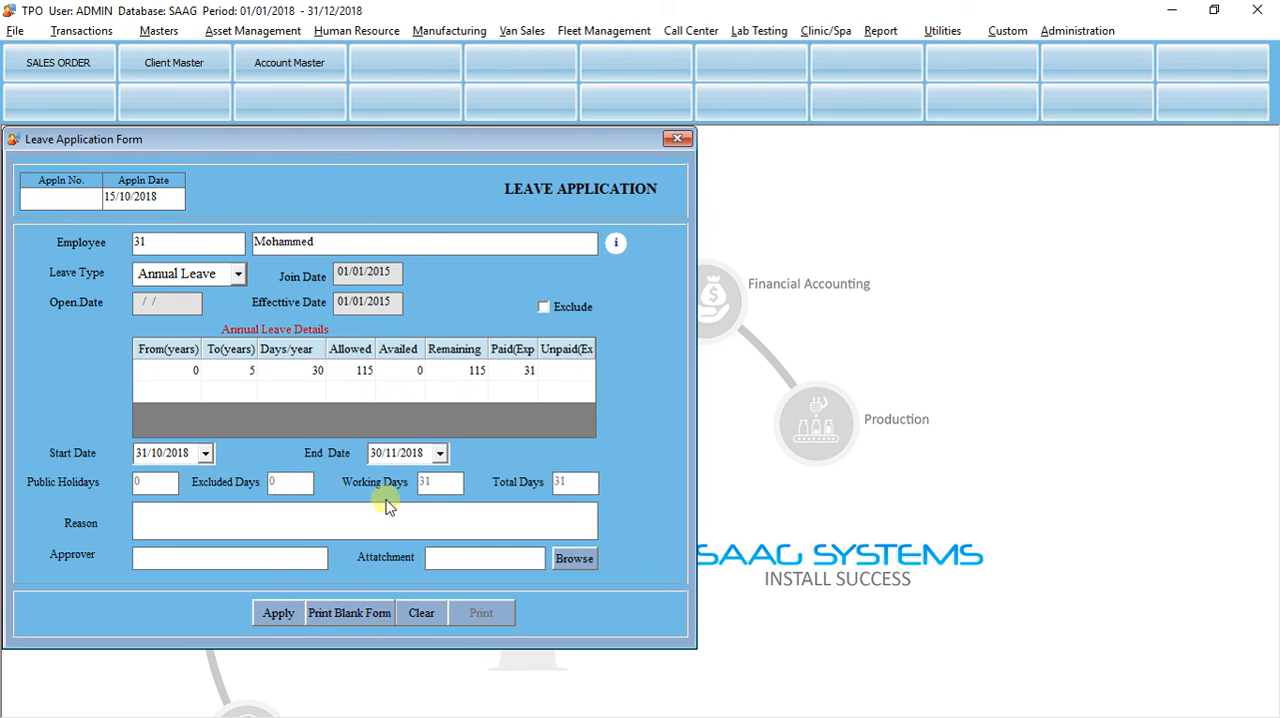
Step: Submit the employee's annual leave application and close the form
click(279, 613)
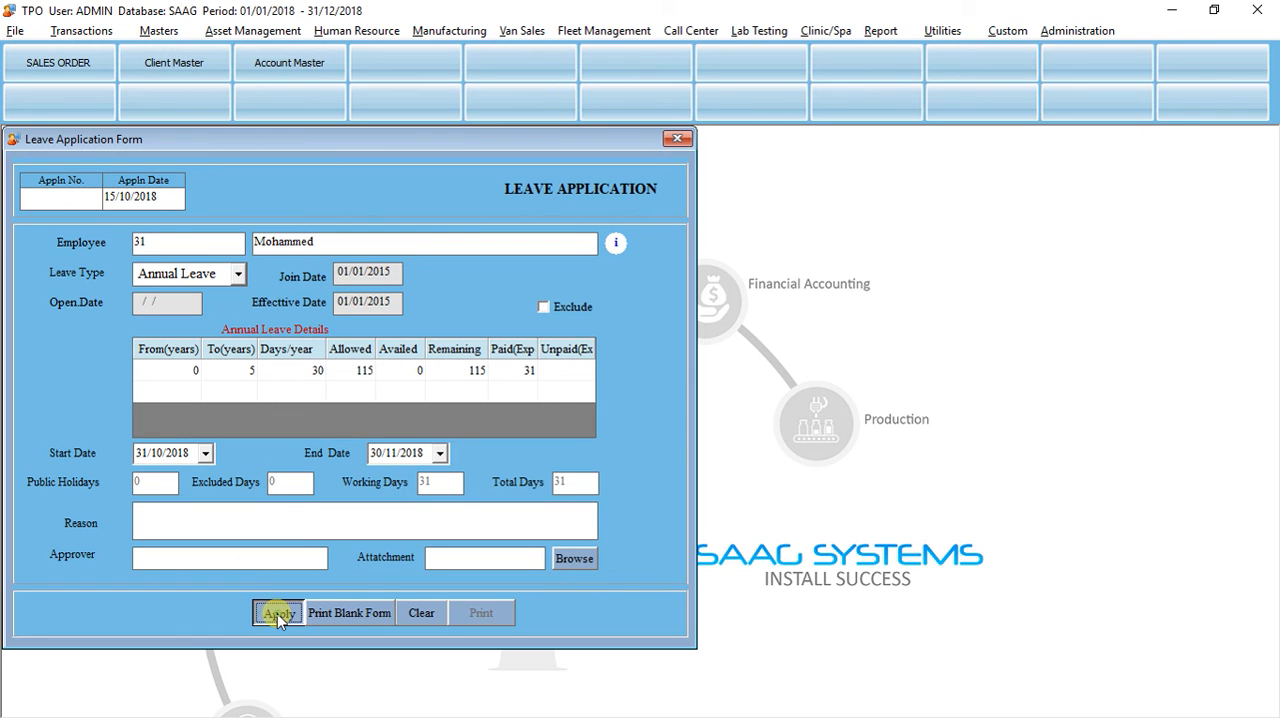
click(635, 422)
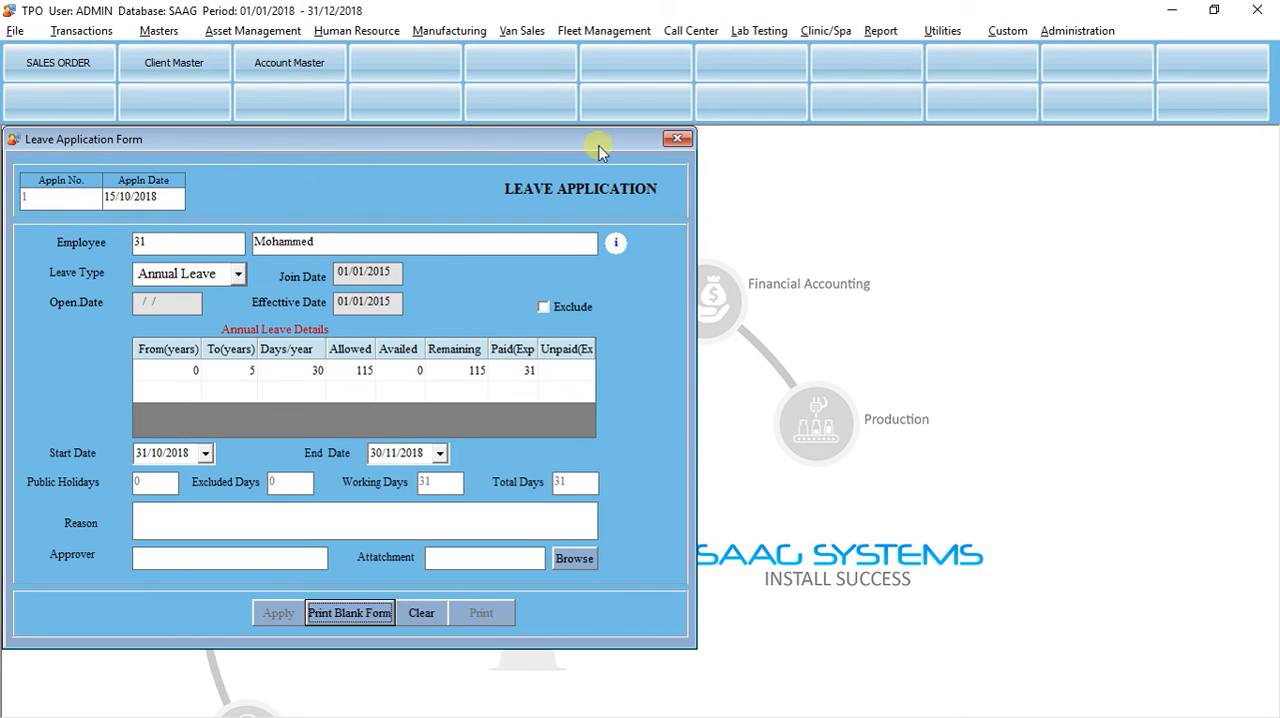
click(677, 139)
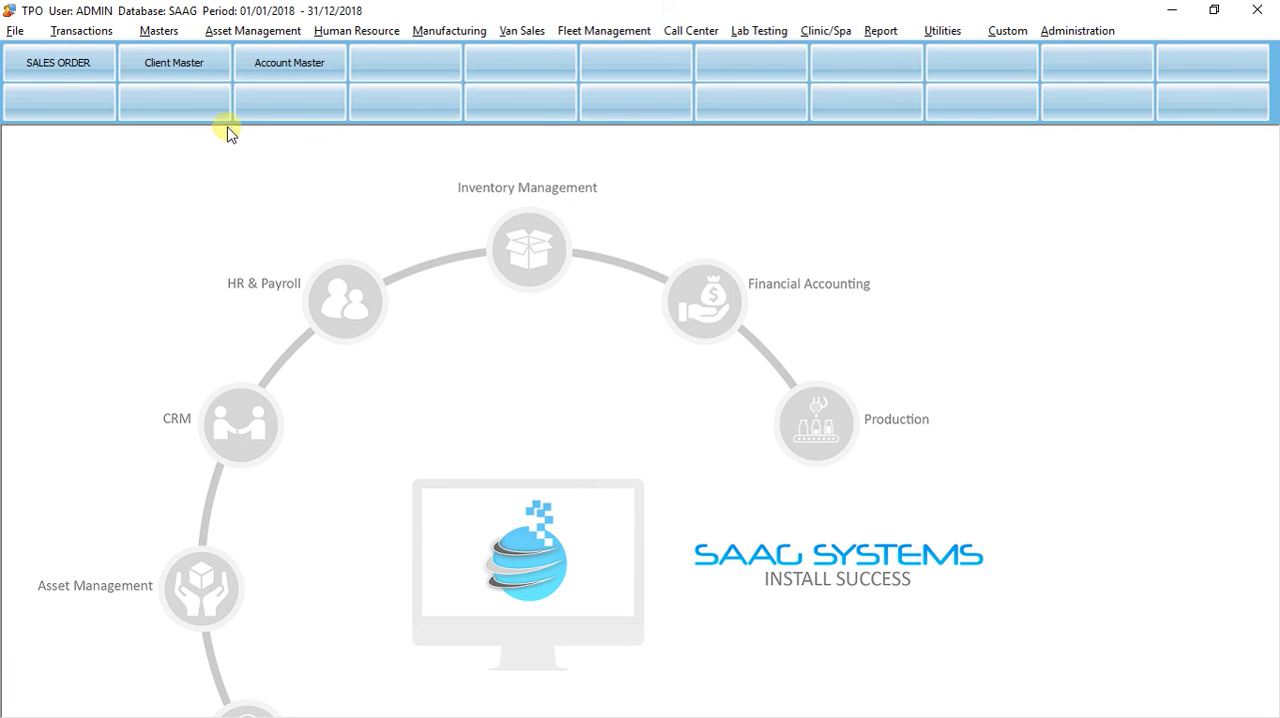
Step: Add the LEAVE APPLICATION register to the Approval & Notification Setup and save the setup
click(150, 32)
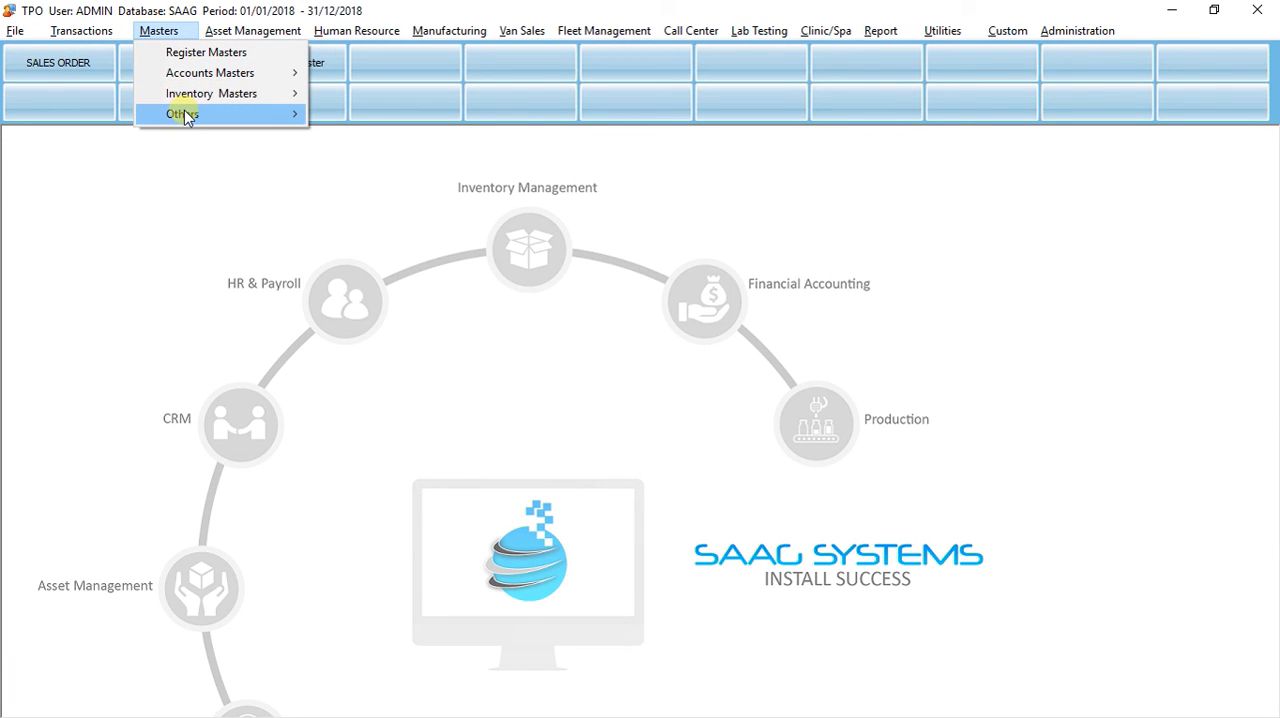
mouse_move(184, 118)
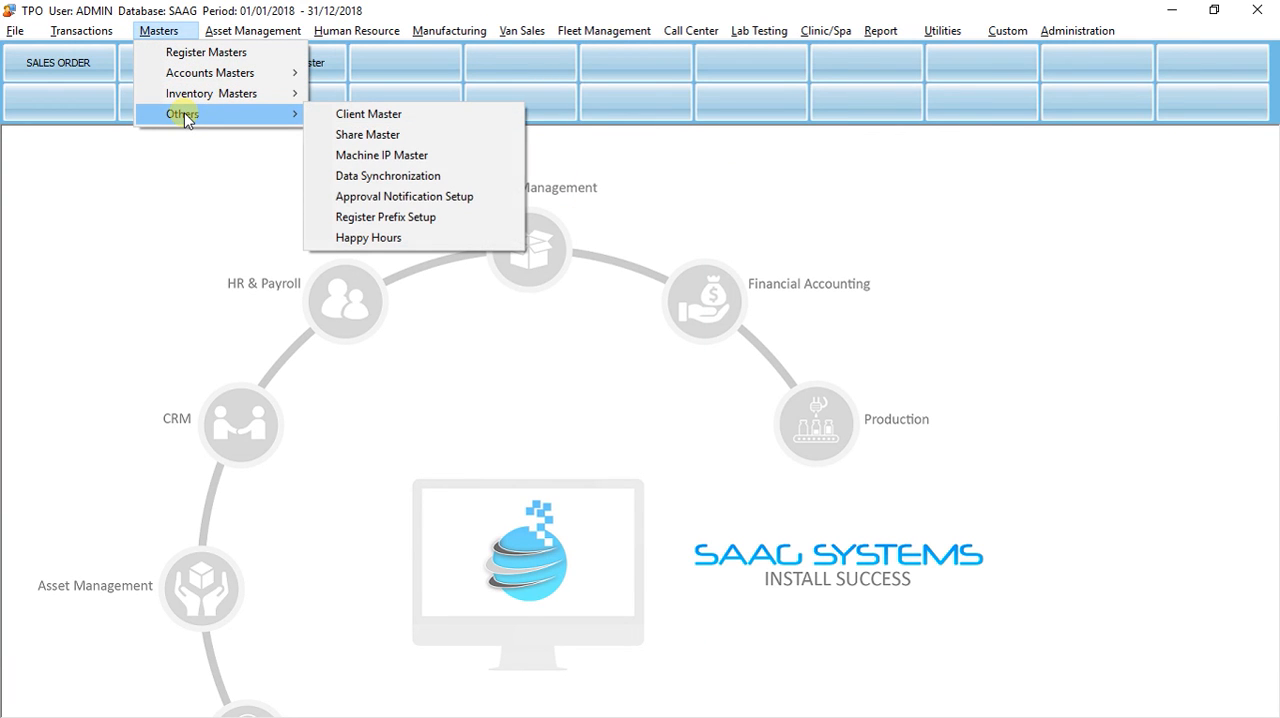
click(357, 198)
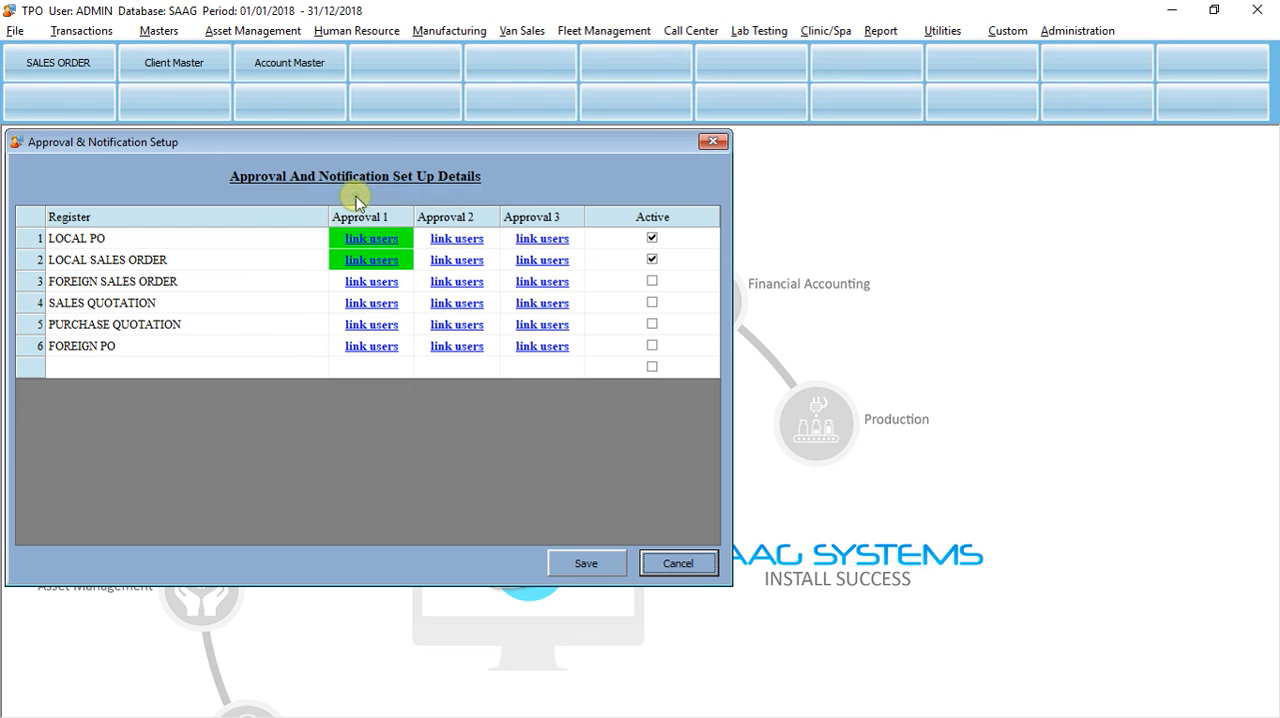
click(103, 368)
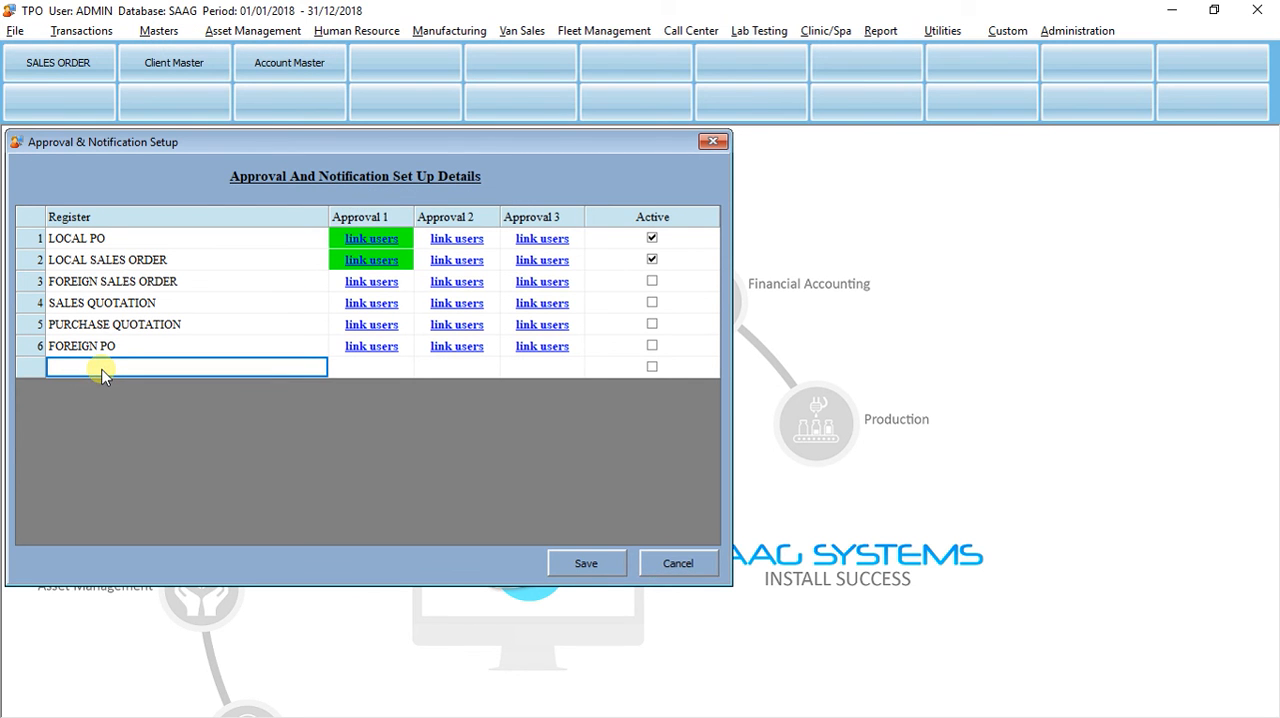
text(lea)
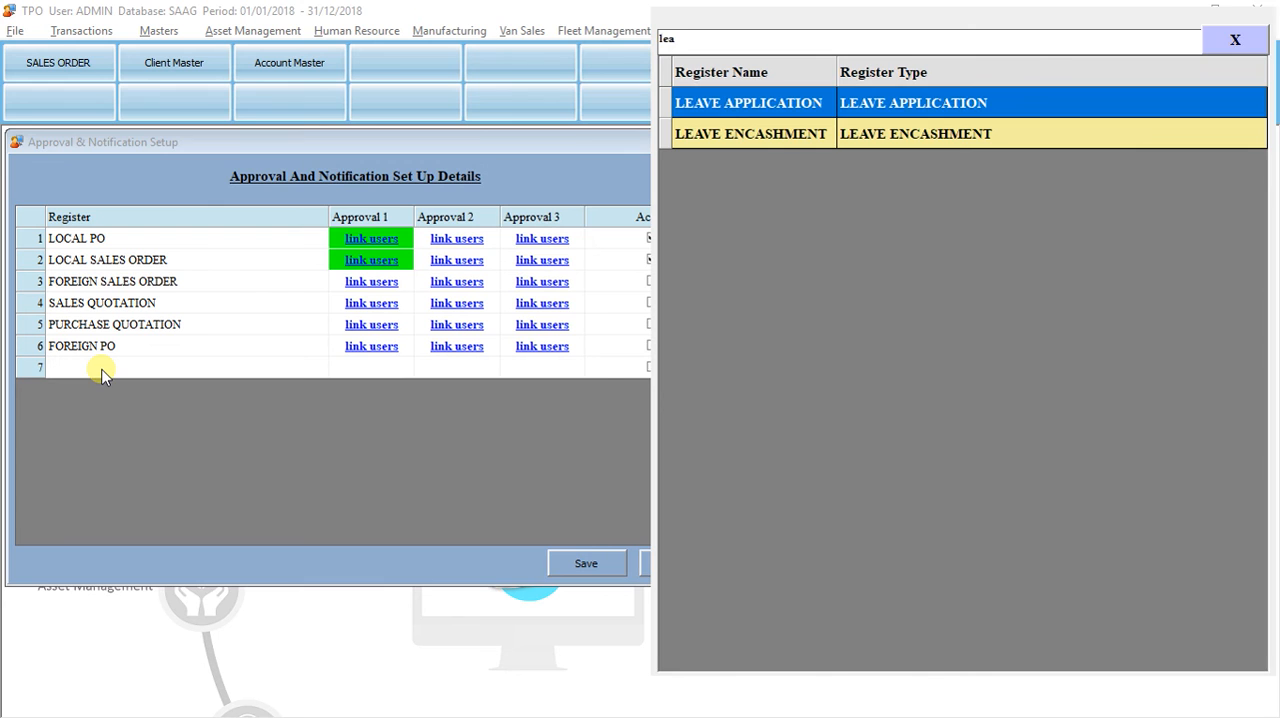
key(Return)
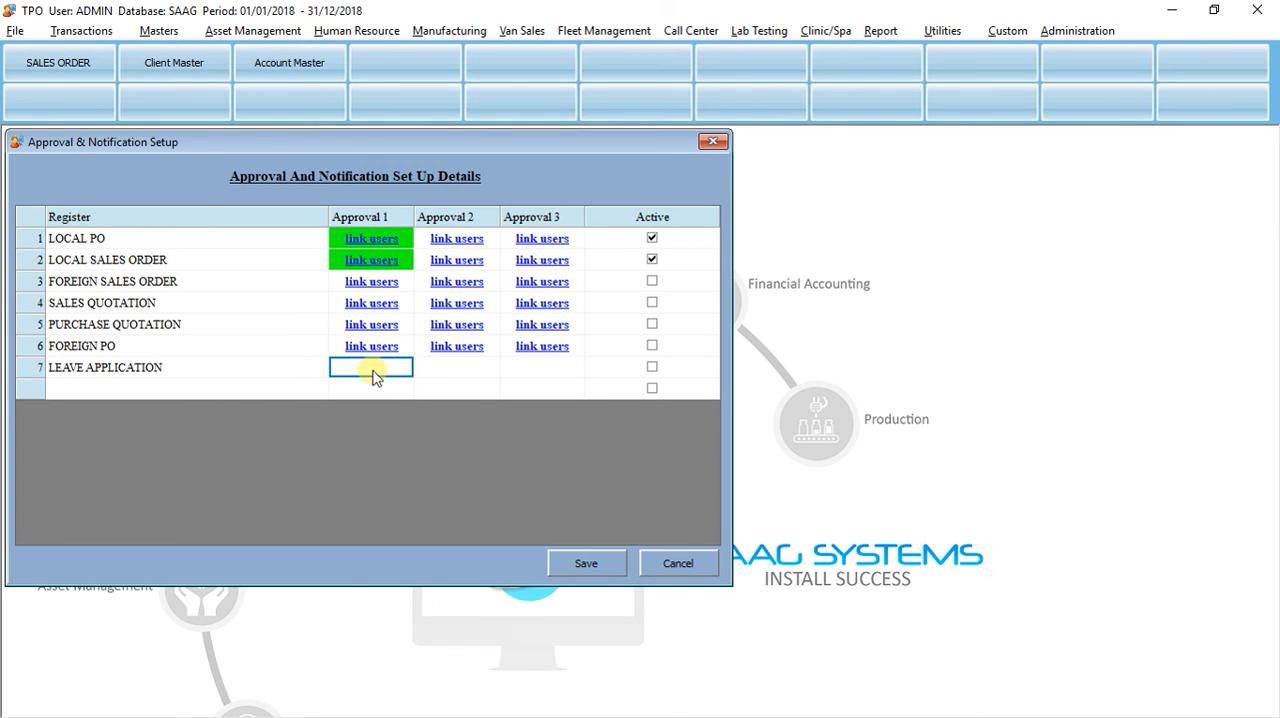
click(572, 563)
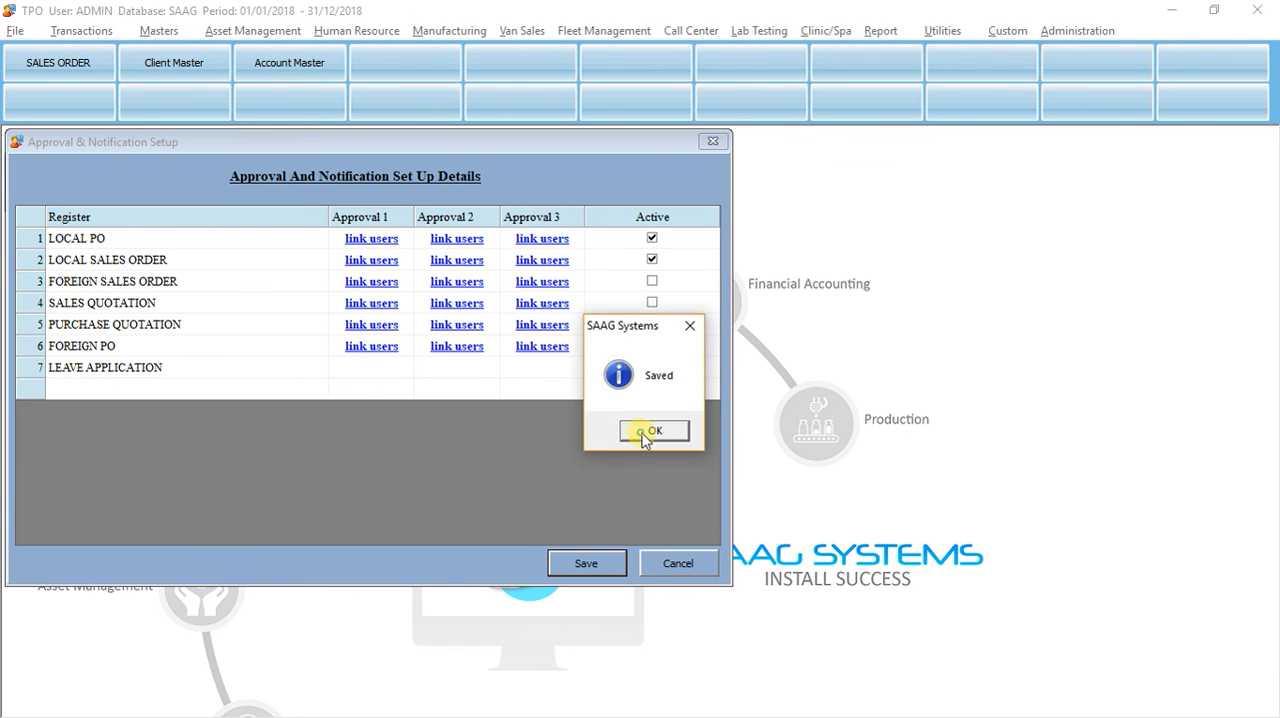
click(652, 431)
Step: Link ADMIN as the Approval 1 approver for the LEAVE APPLICATION register and save the approvers
click(366, 372)
click(334, 386)
text(adm)
key(Return)
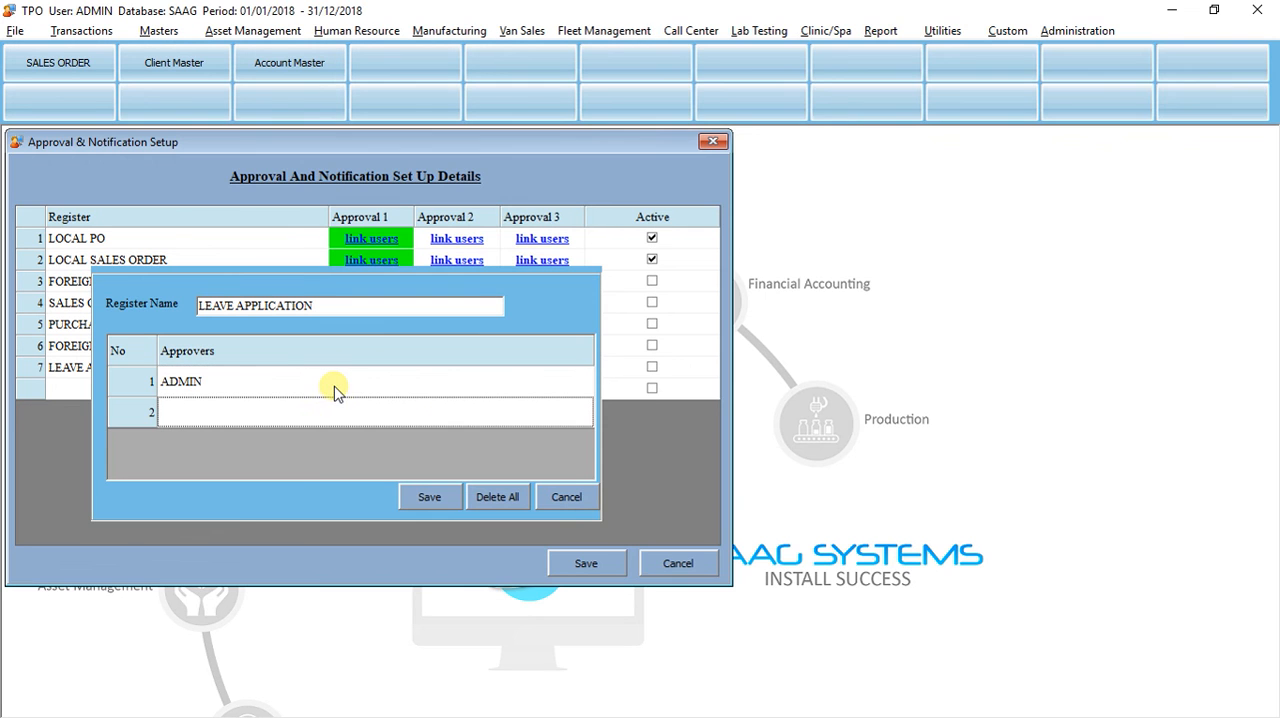
click(424, 497)
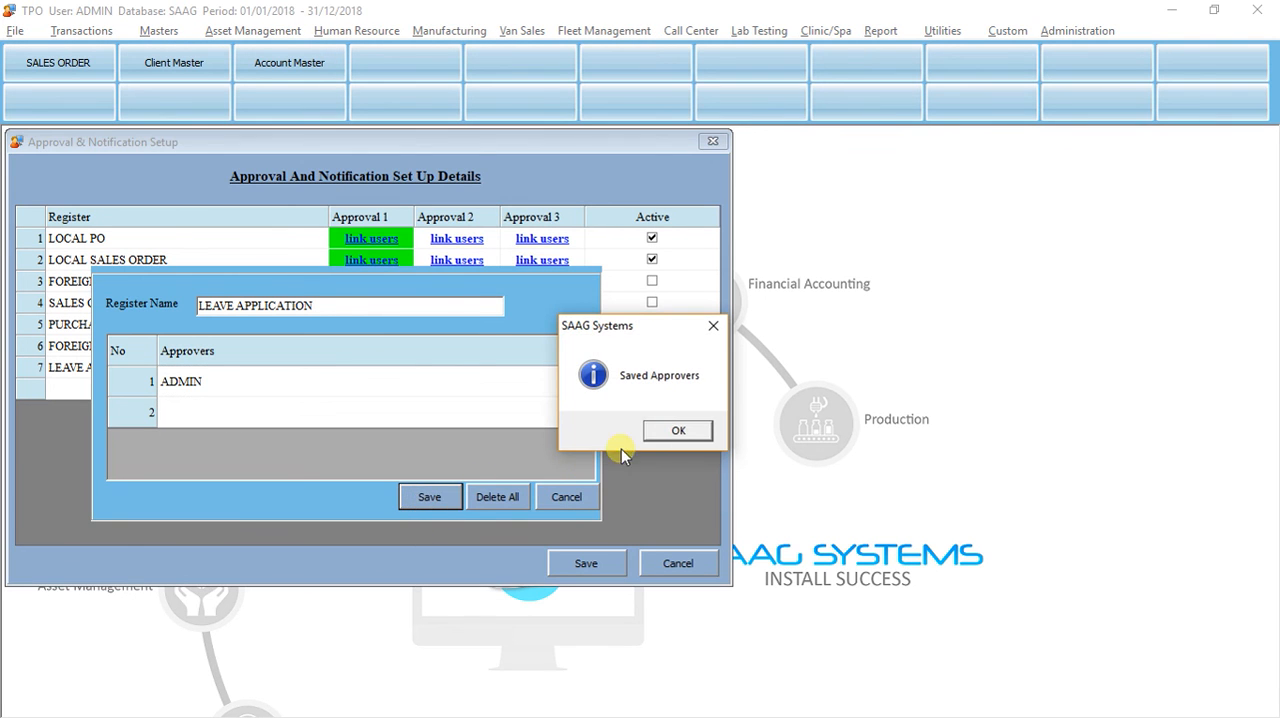
click(676, 431)
Step: Activate approval for the LEAVE APPLICATION register, save the setup and close it
click(653, 372)
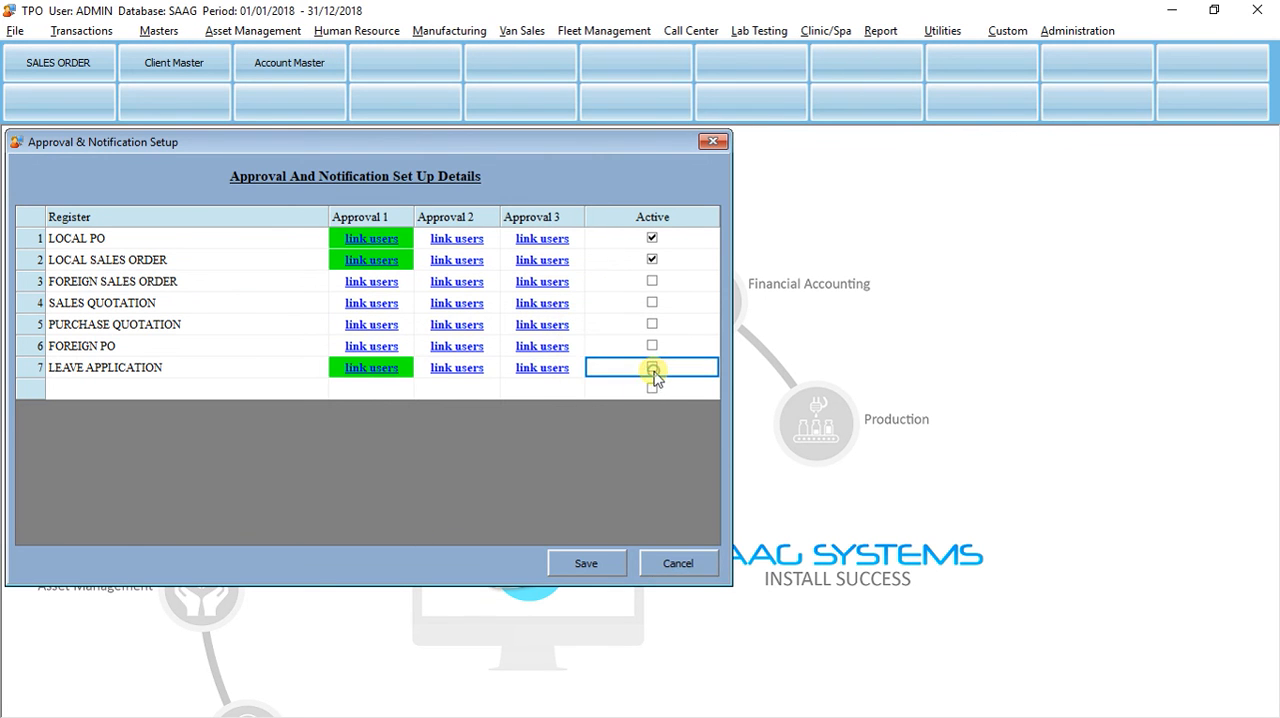
click(582, 565)
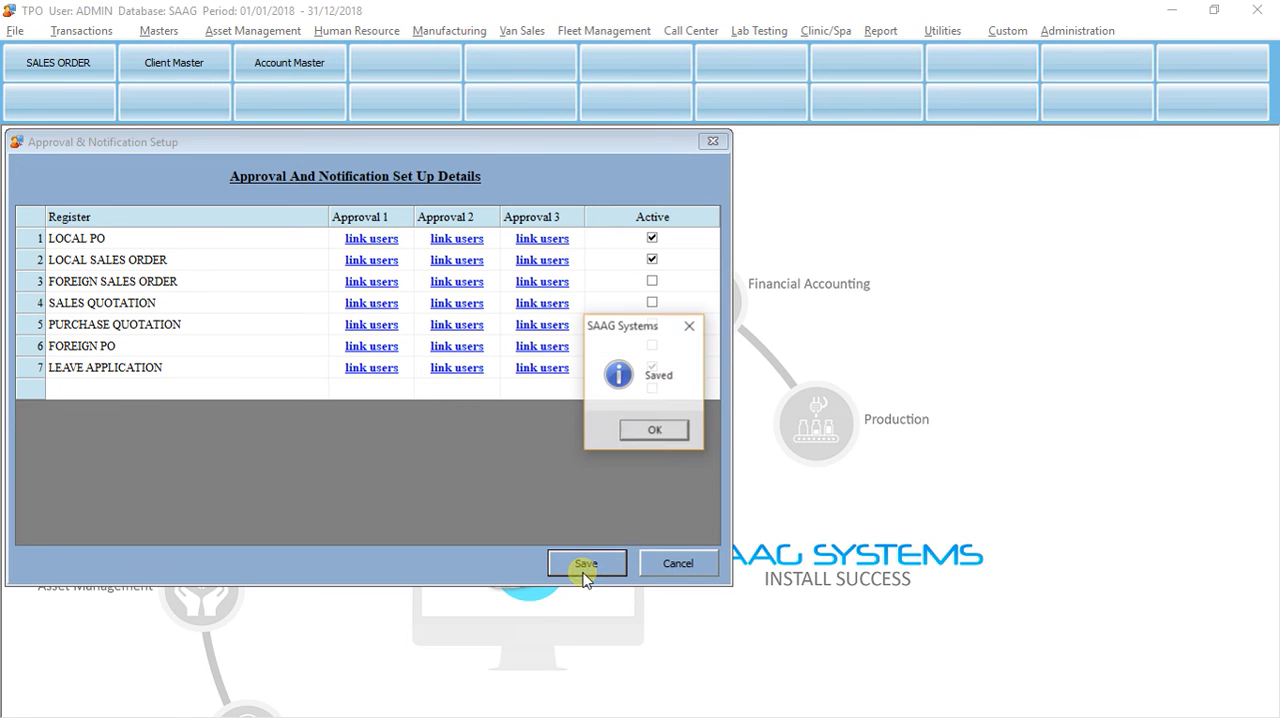
click(655, 430)
click(677, 563)
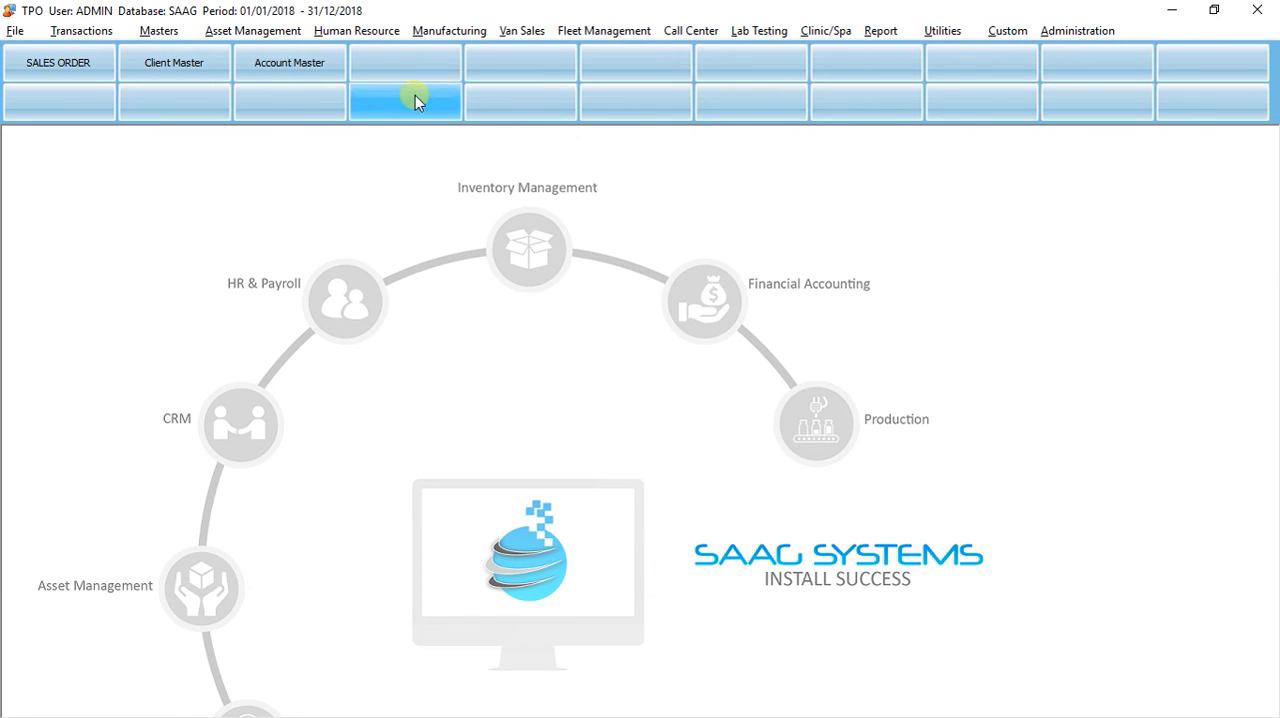
Step: Open a blank Human Resource leave application form
click(330, 30)
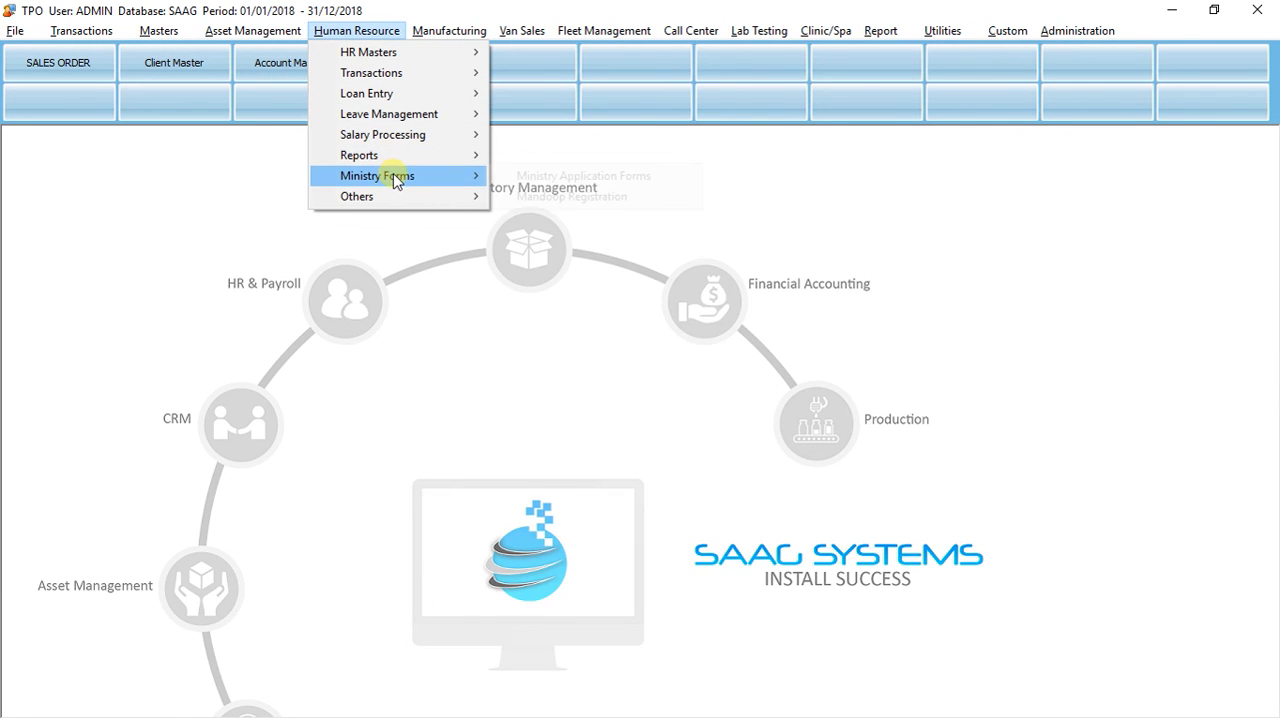
mouse_move(419, 160)
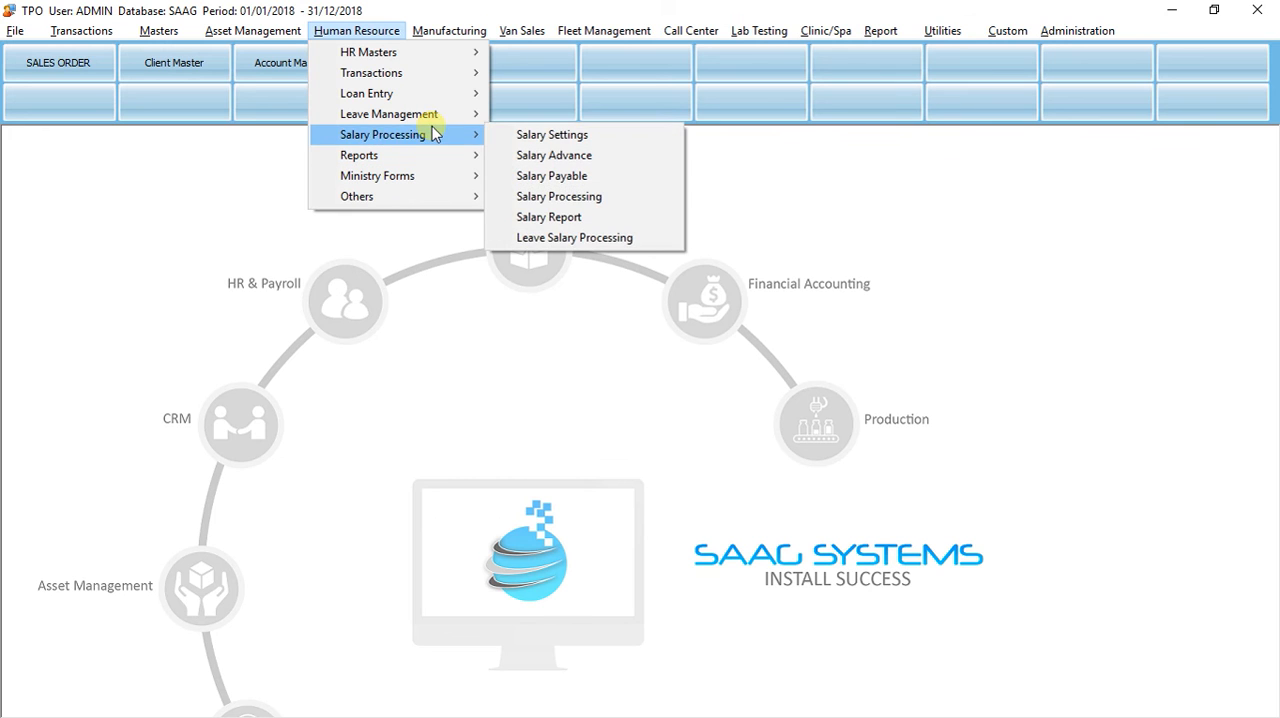
mouse_move(458, 118)
click(517, 134)
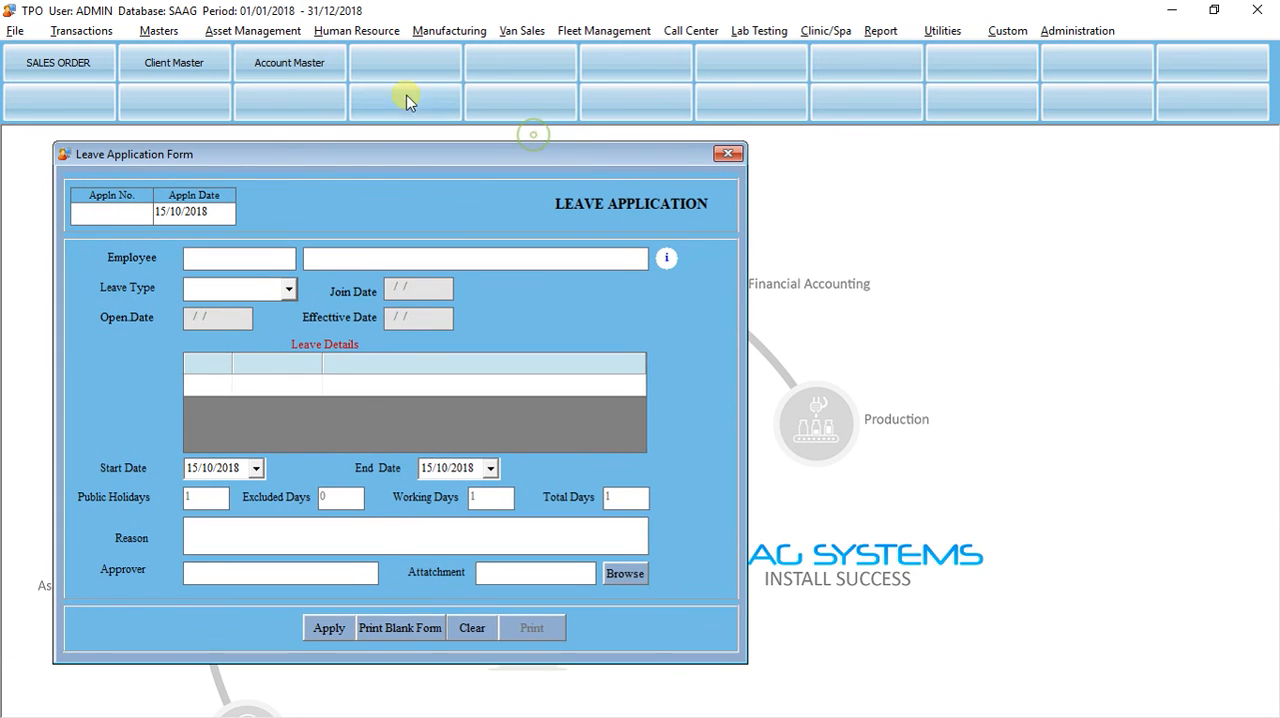
Step: Open the Leave Approval form and choose the employee by searching for the first letter of the name
click(356, 31)
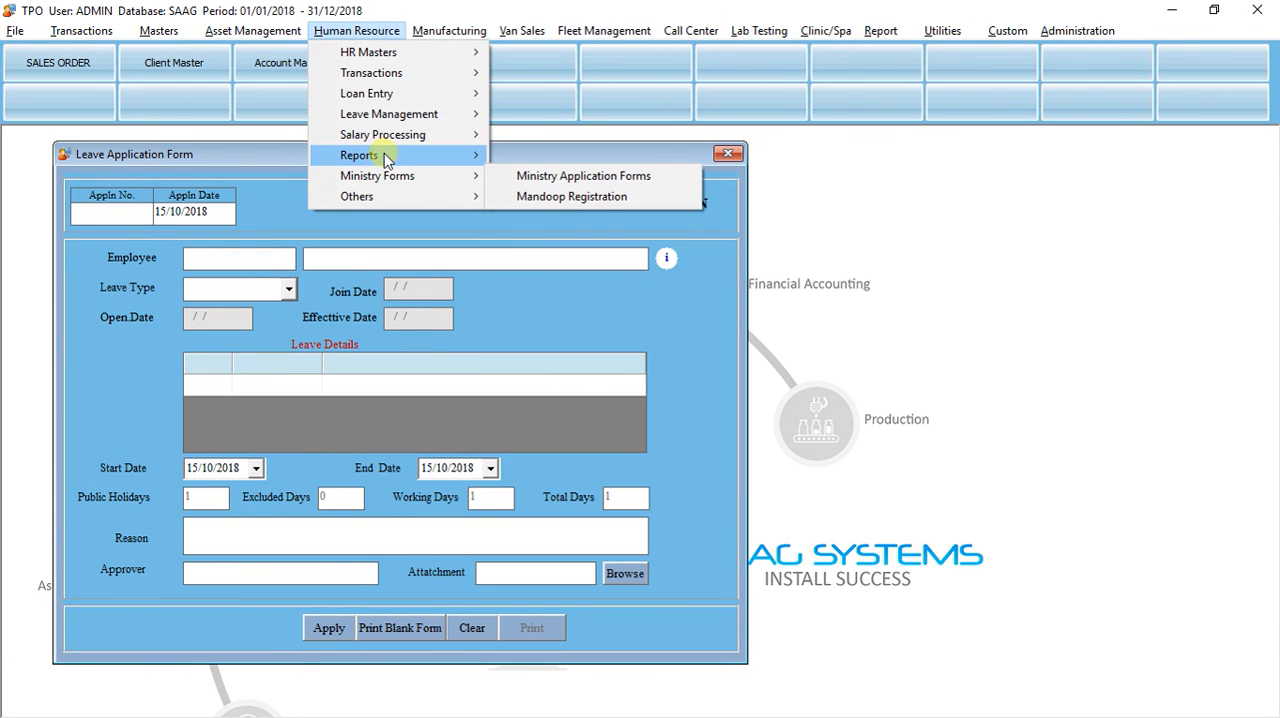
mouse_move(427, 117)
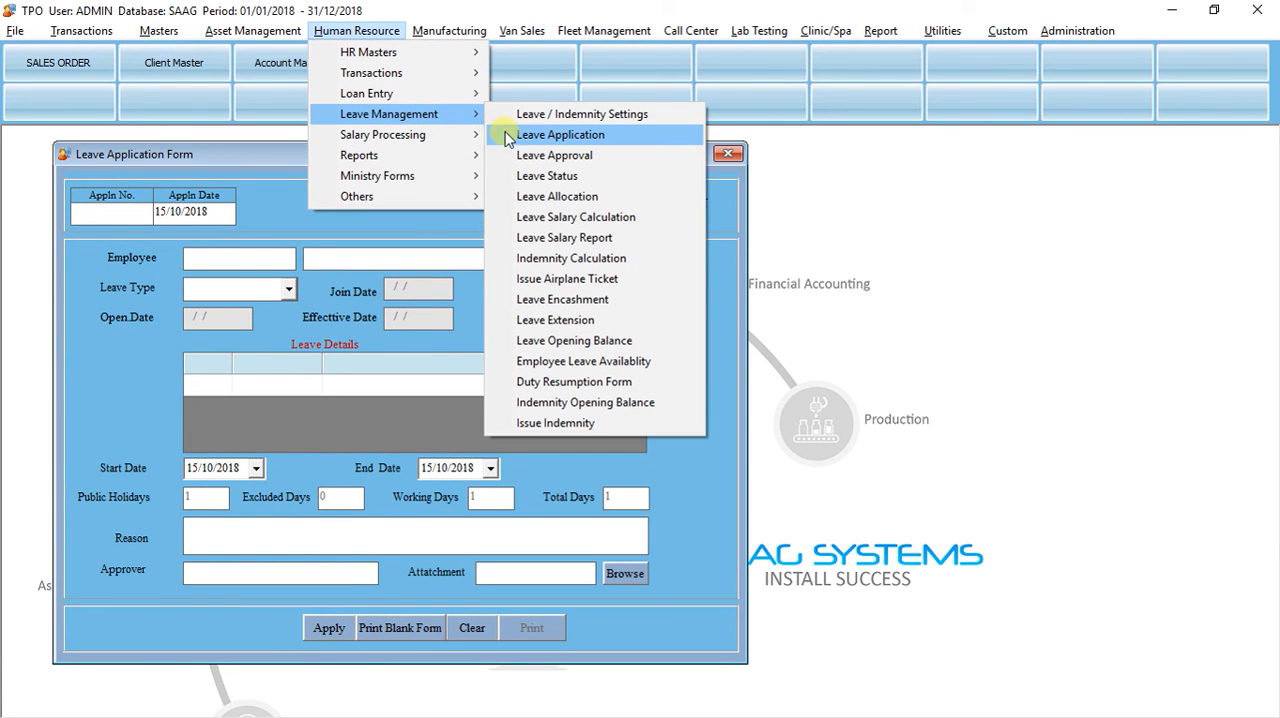
click(520, 195)
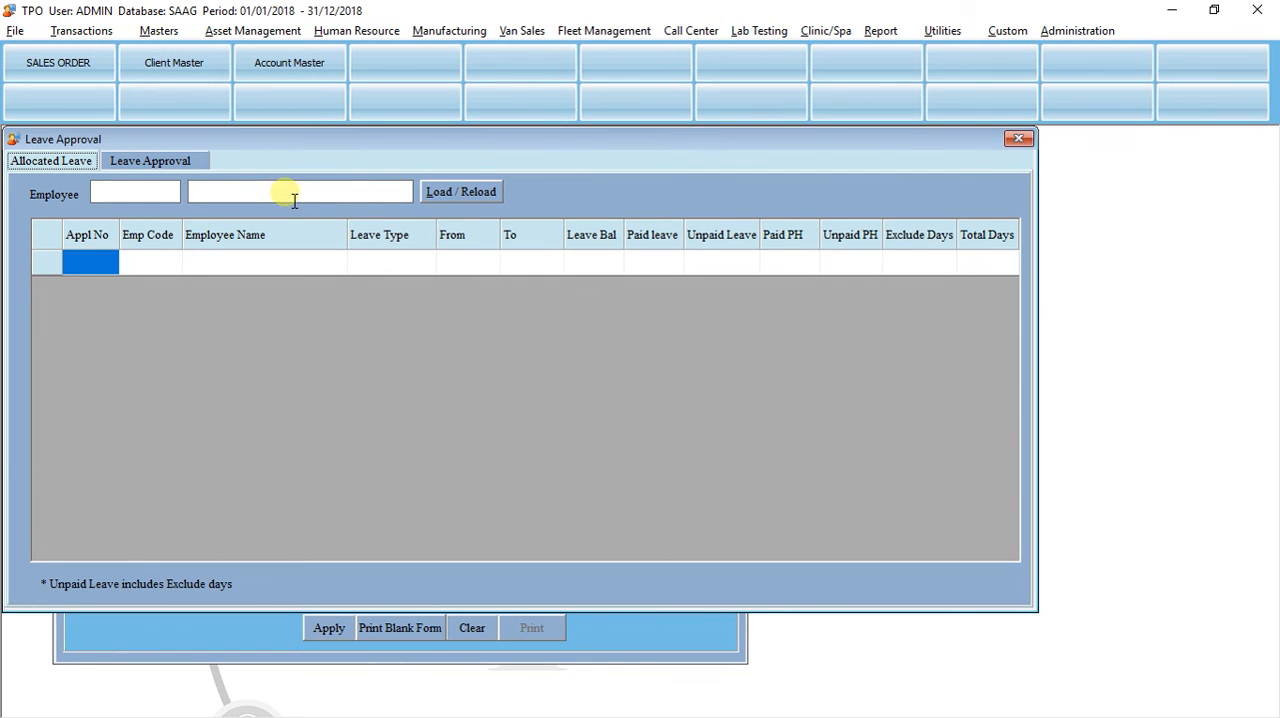
click(294, 199)
text(ad)
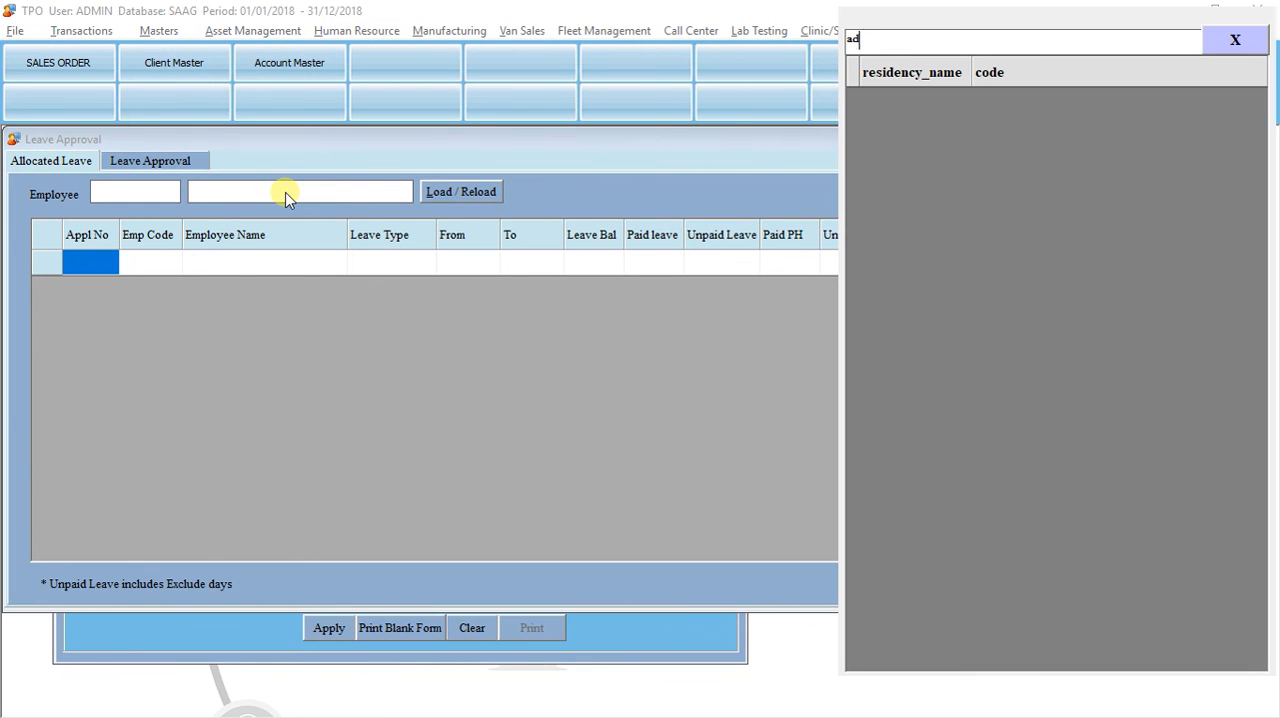
key(BackSpace)
key(BackSpace)
text(m)
key(Return)
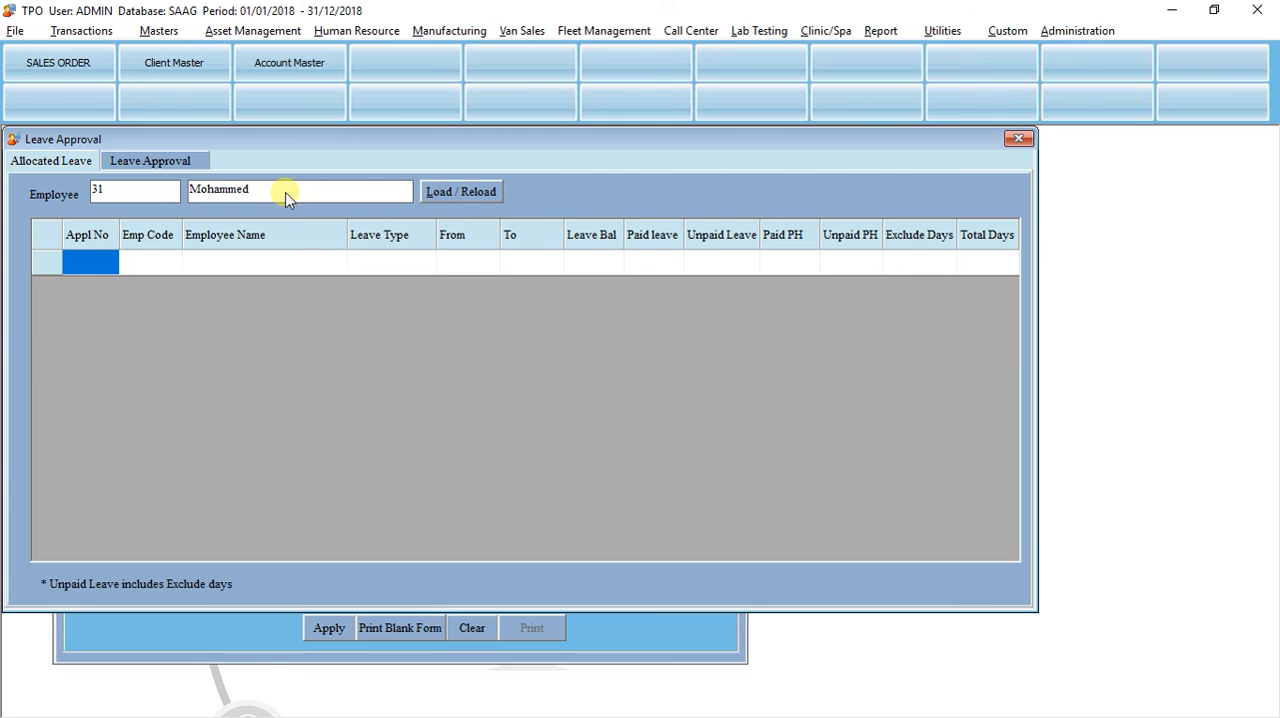
Step: Load the employee's allocated leave, check the list of leaves for approval, and close the Leave Approval form
click(454, 205)
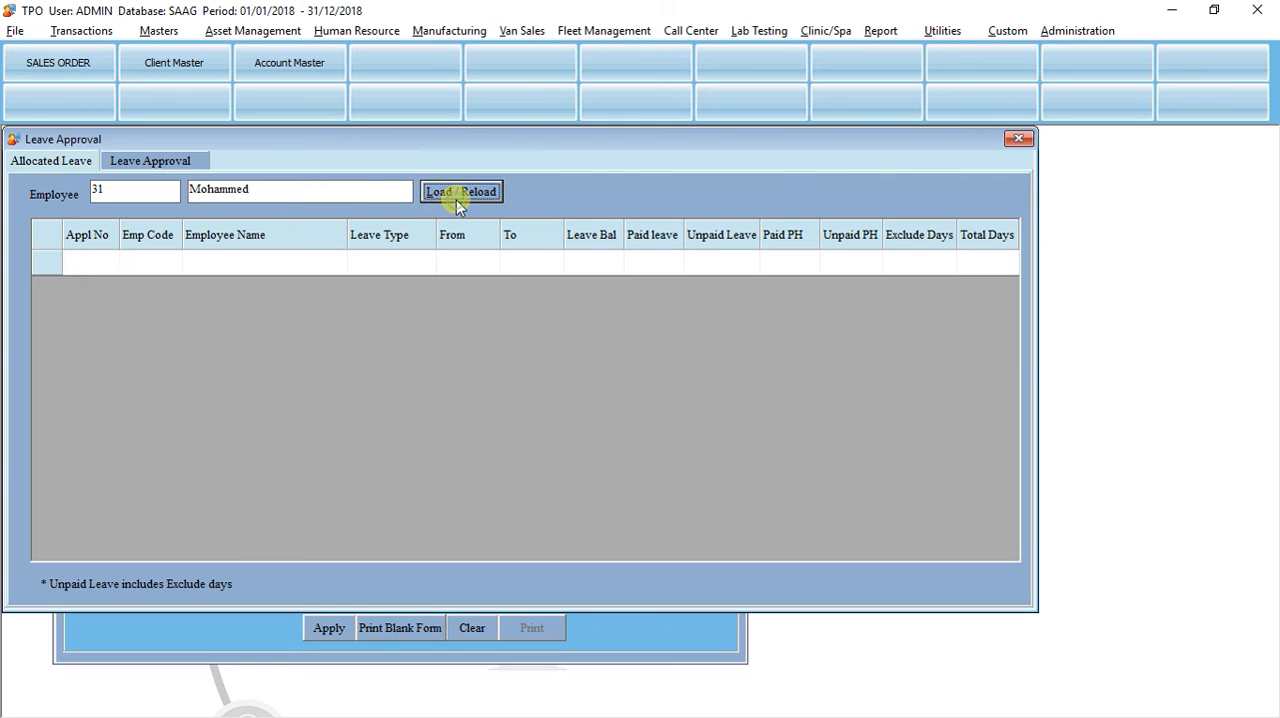
click(137, 166)
click(316, 582)
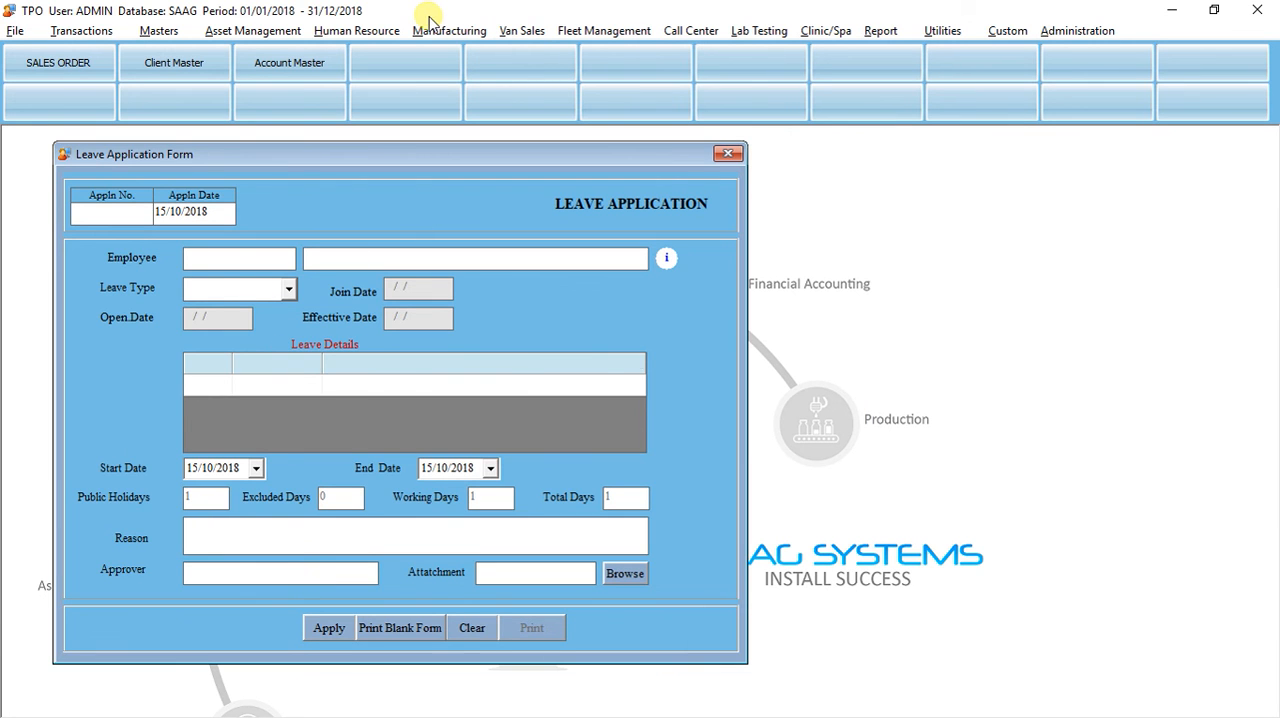
Step: Fill in the employee's annual leave application with start date 31/10/2018 and end date 30/11/2018
key(alt+Tab)
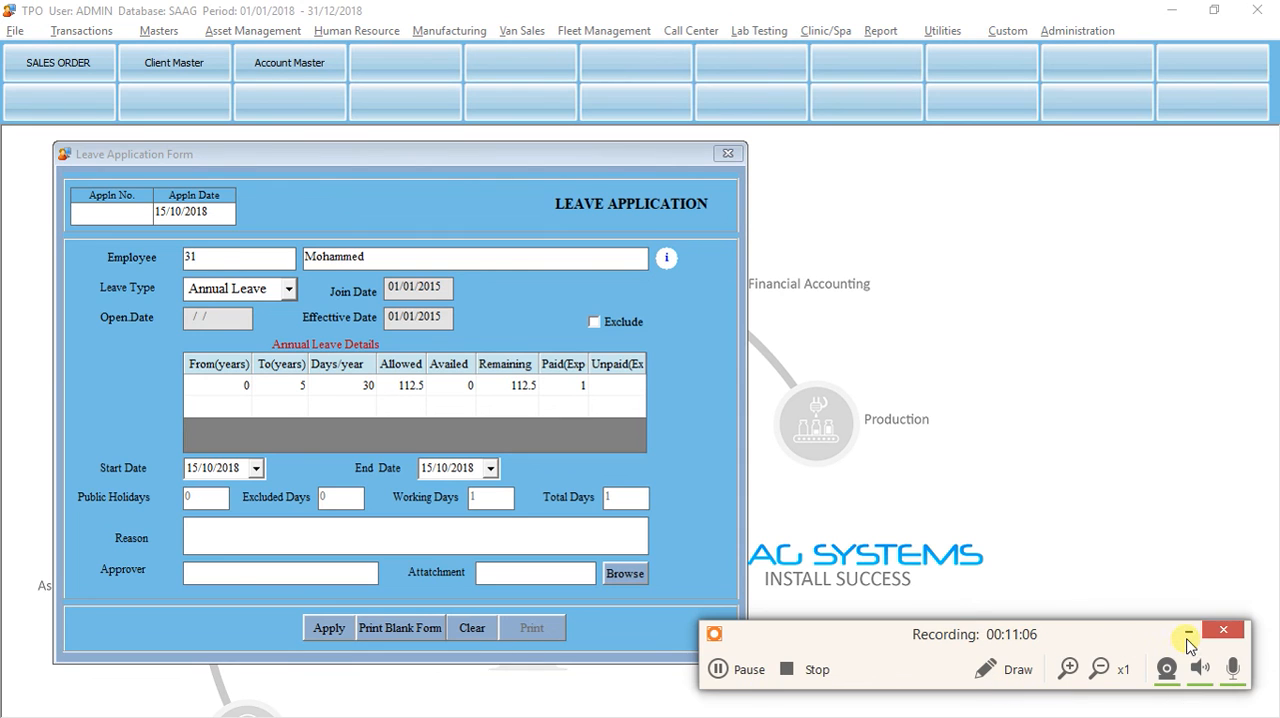
click(1188, 638)
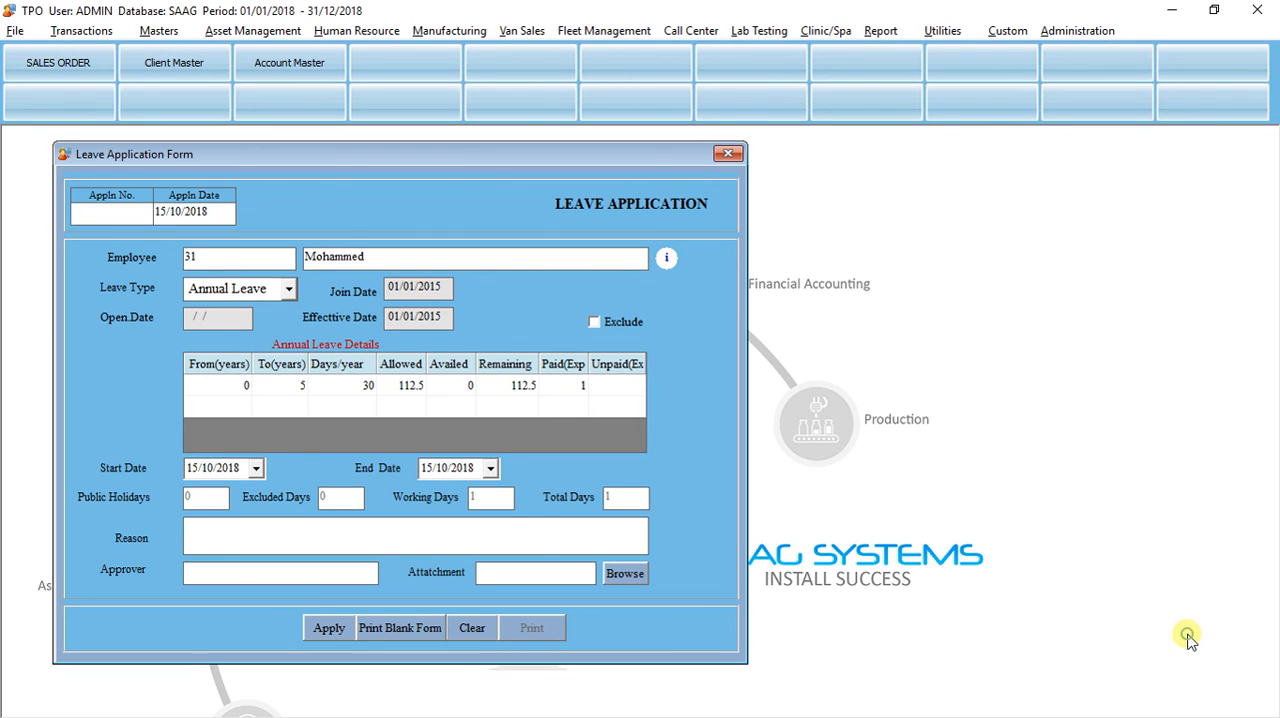
click(374, 258)
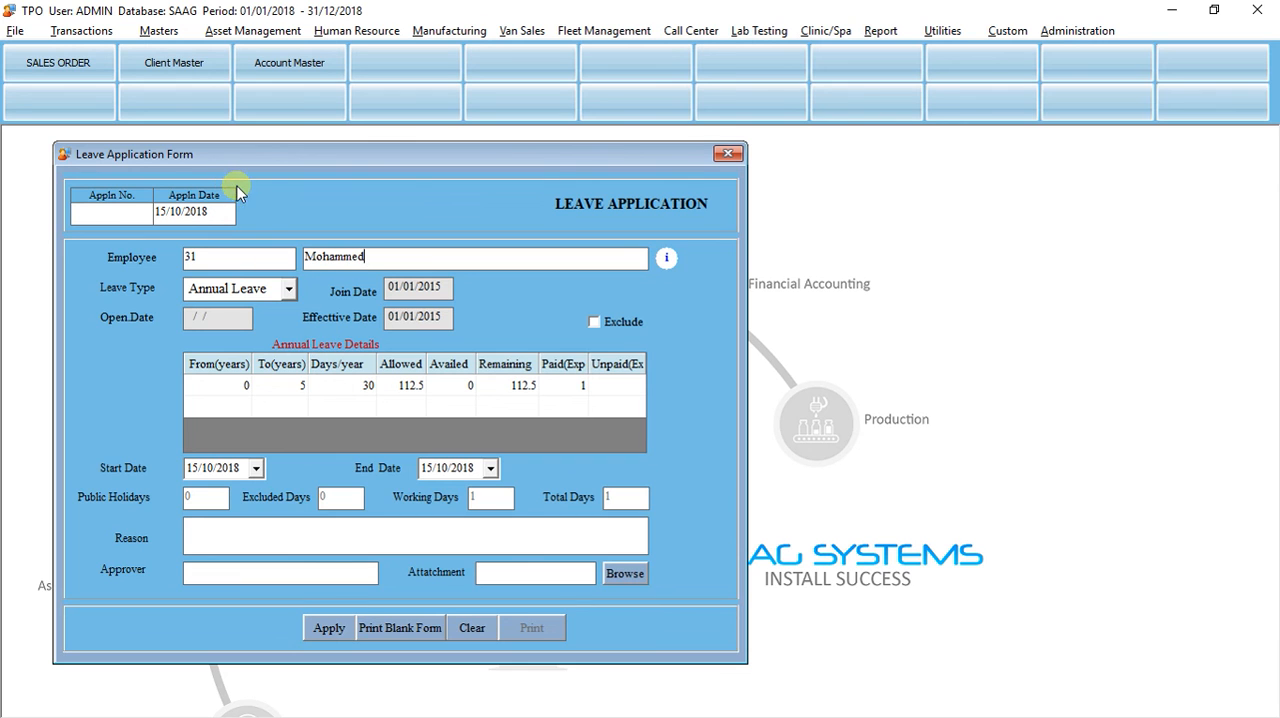
drag(271, 157, 317, 157)
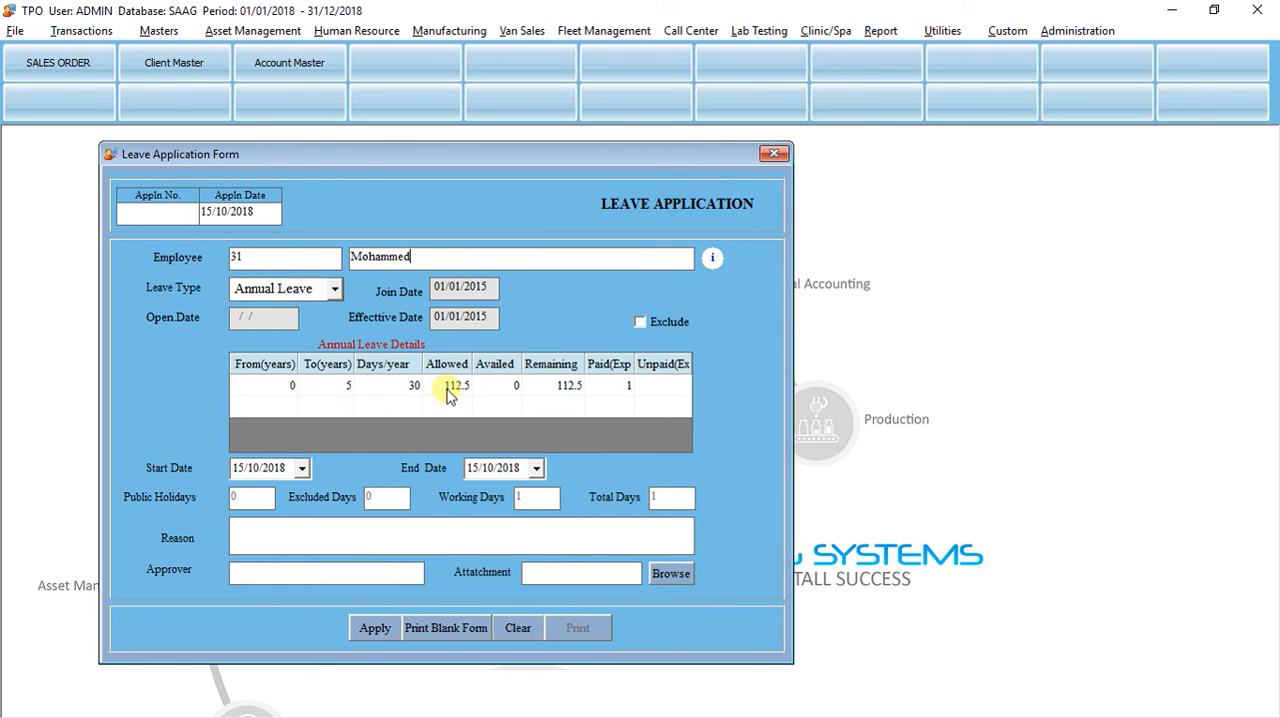
click(302, 469)
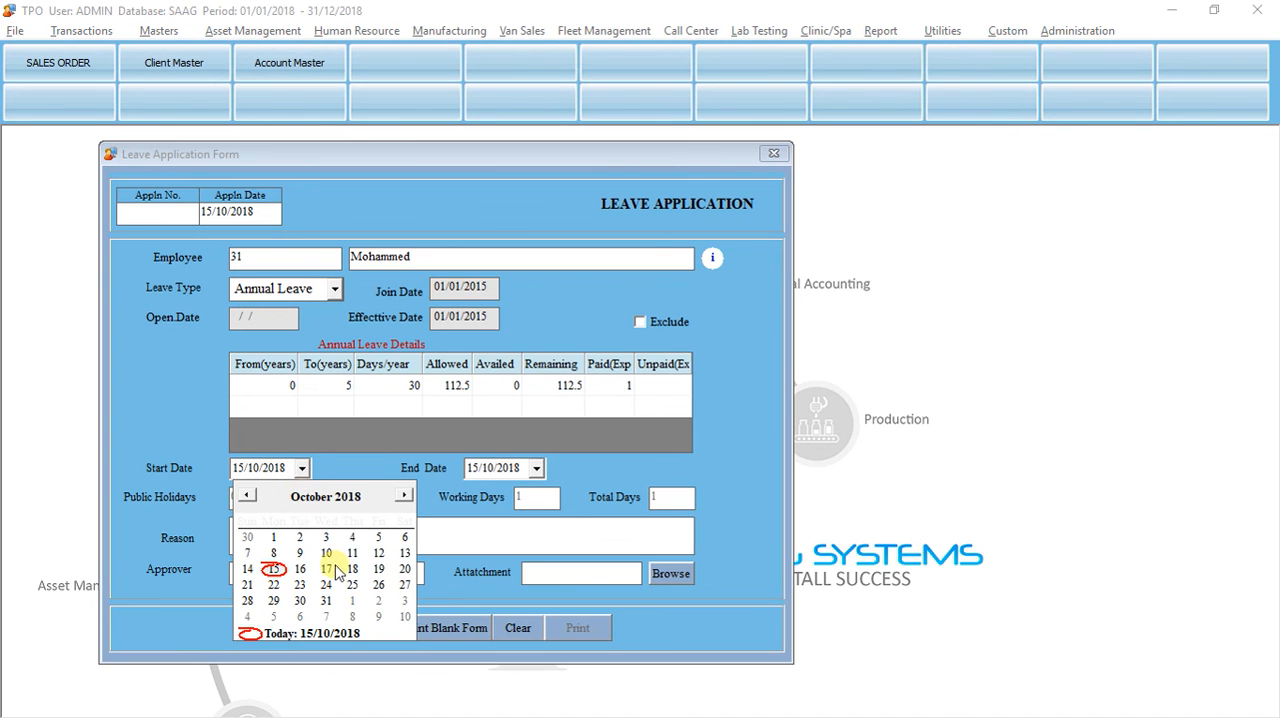
click(326, 603)
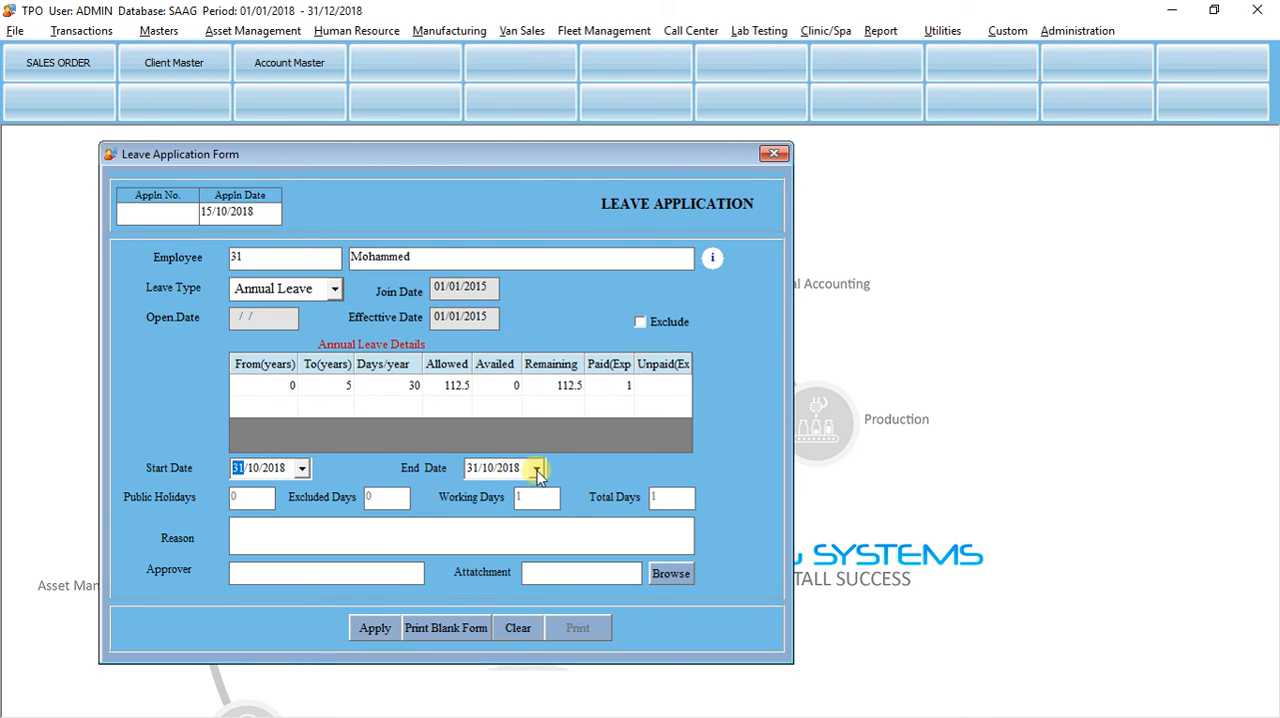
click(486, 469)
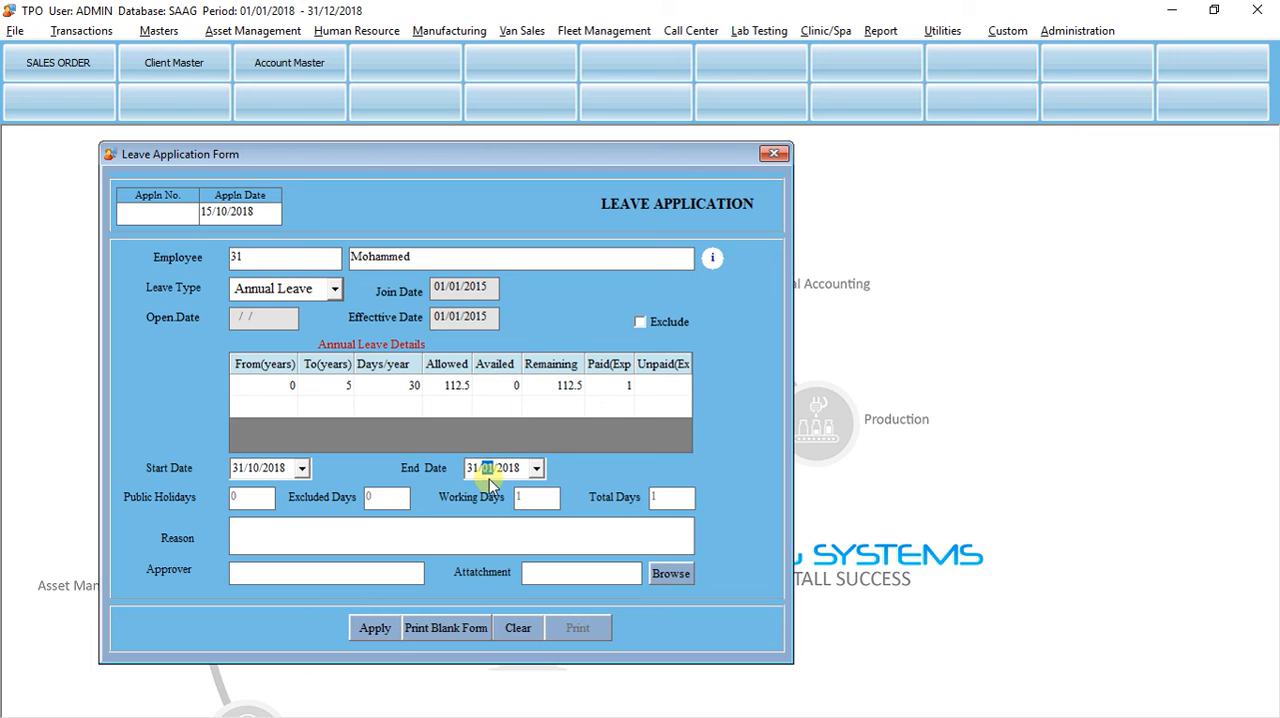
click(509, 472)
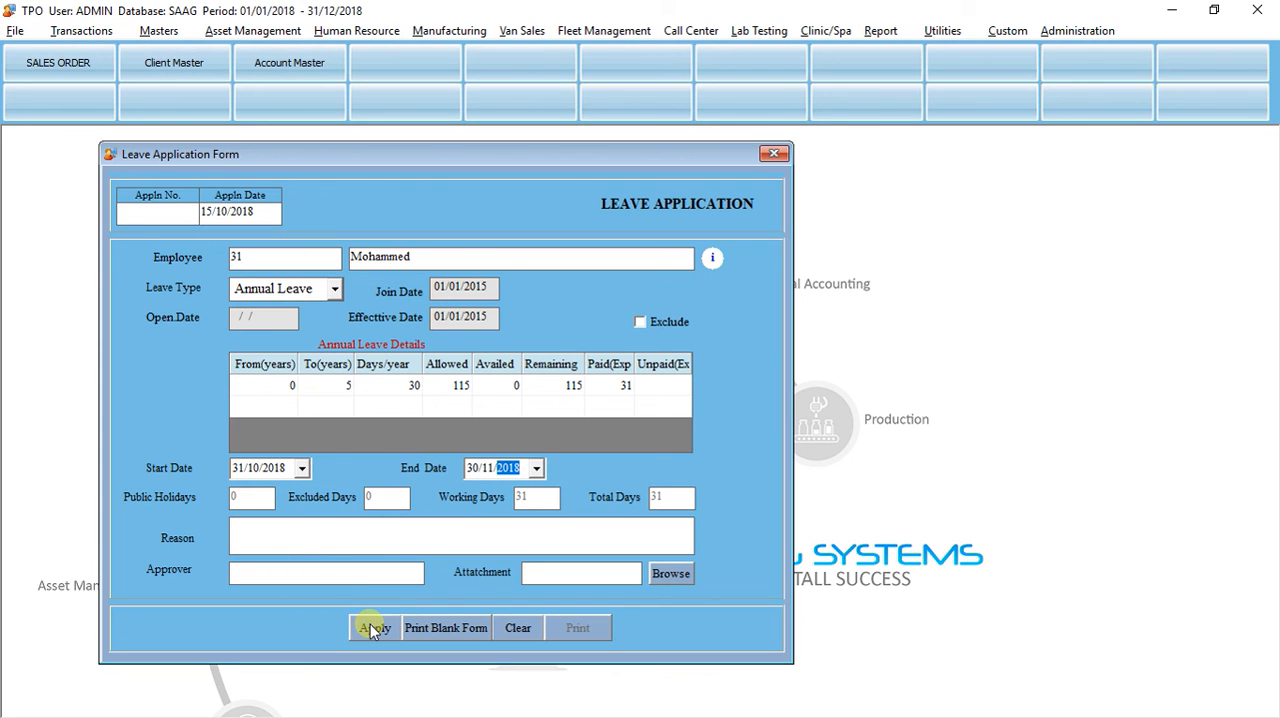
Step: Enter "Remarks" as the leave reason, submit the application and close the save message
click(295, 540)
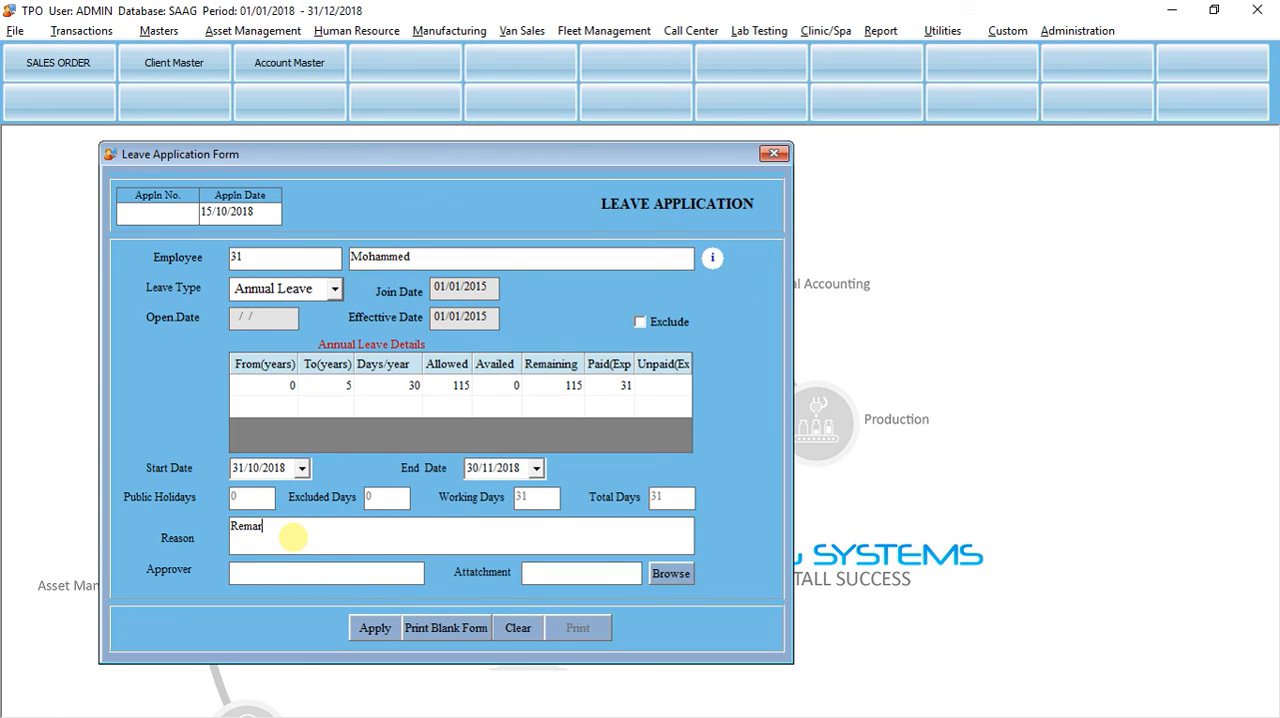
click(368, 625)
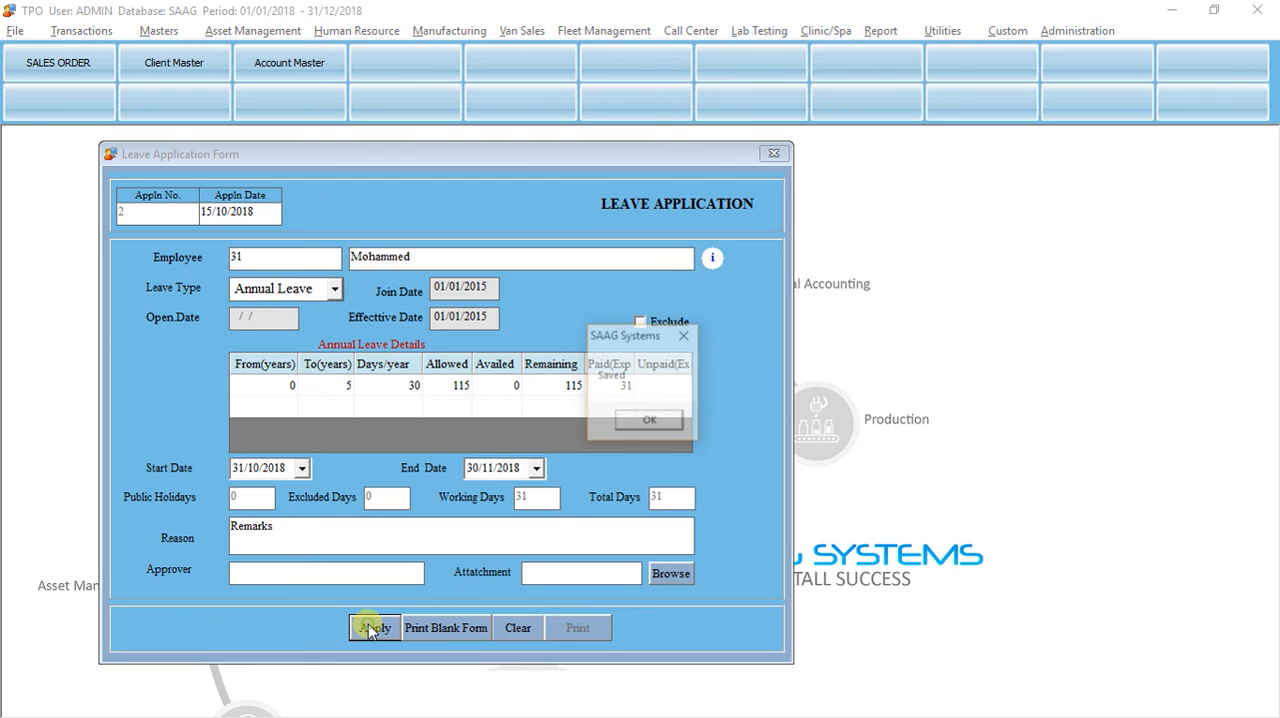
click(648, 422)
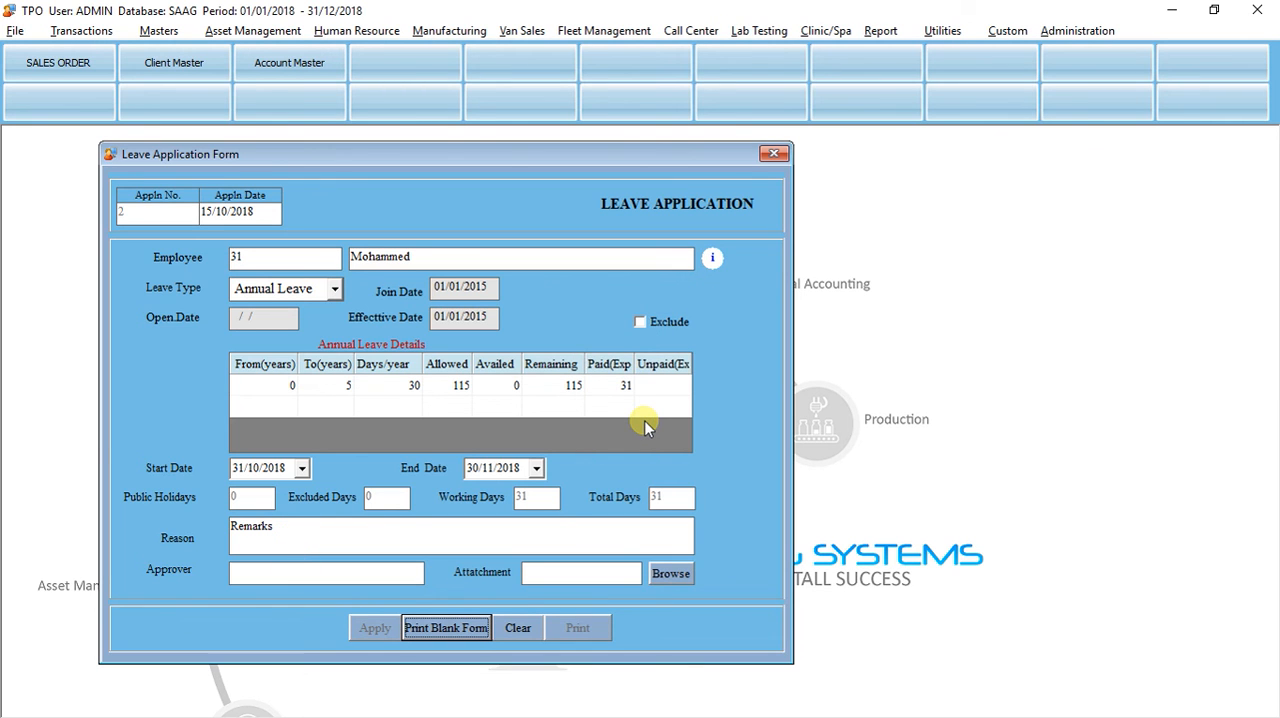
Step: Switch to SAAG WEB in the browser, return to its home page and open the Leave Approval form
key(alt+Tab)
key(alt+Tab)
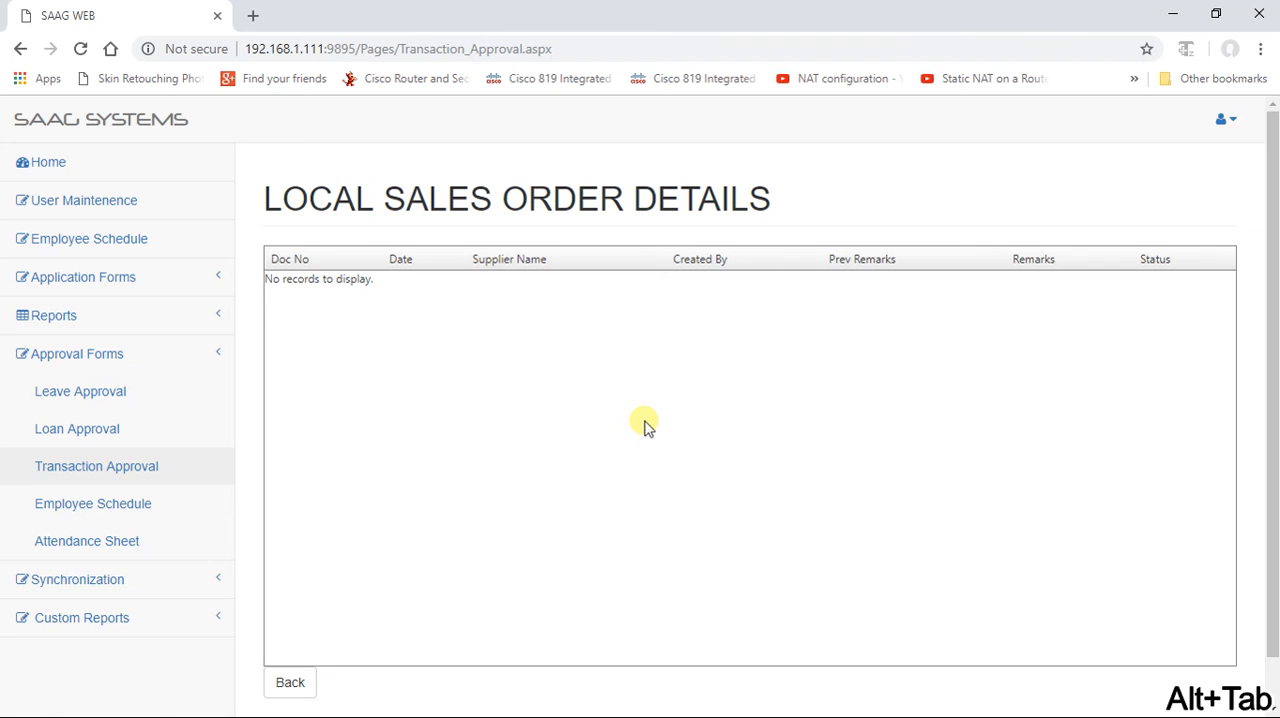
click(57, 166)
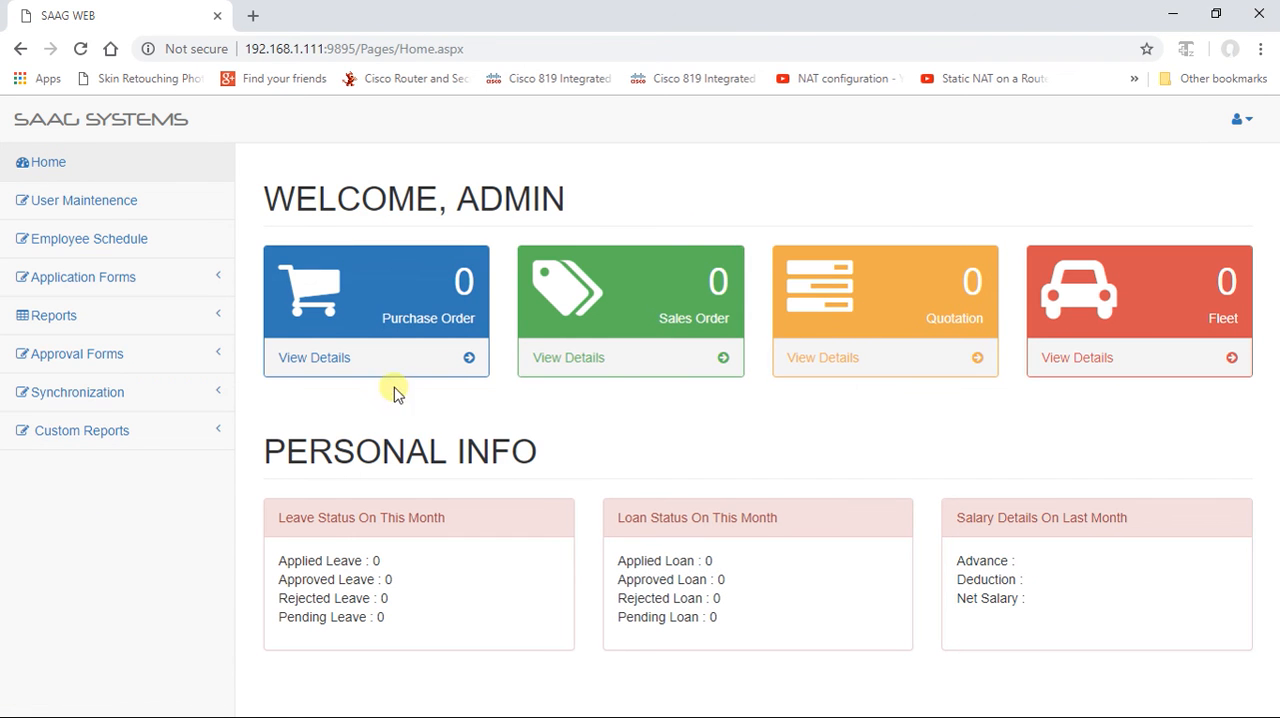
click(143, 355)
click(108, 391)
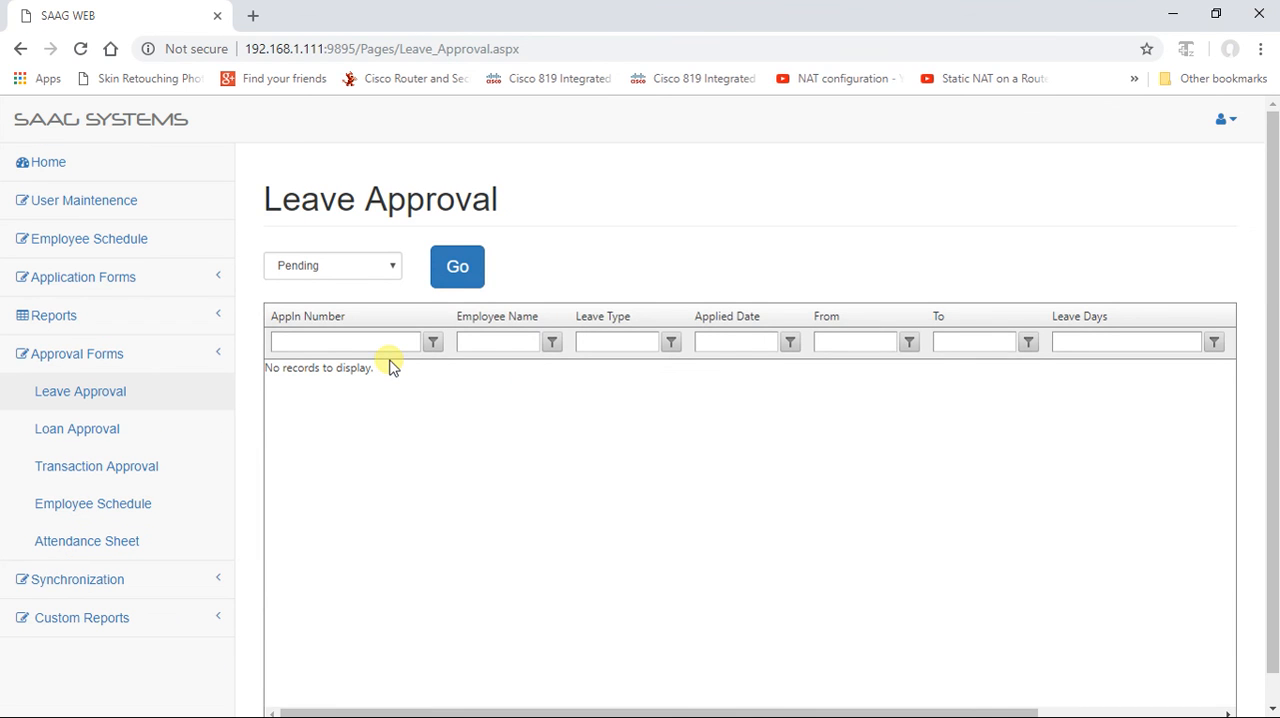
Step: Look up the pending leave applications and the rejected ones in the Leave Approval list
click(455, 268)
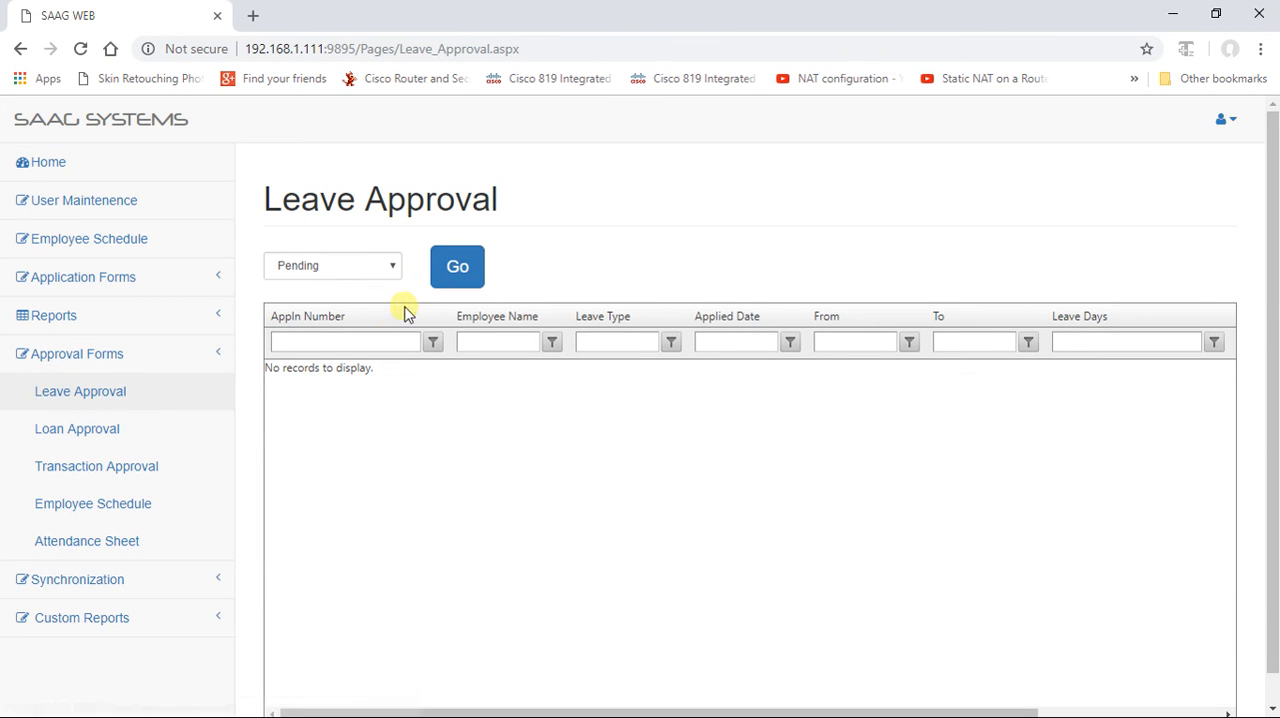
click(391, 268)
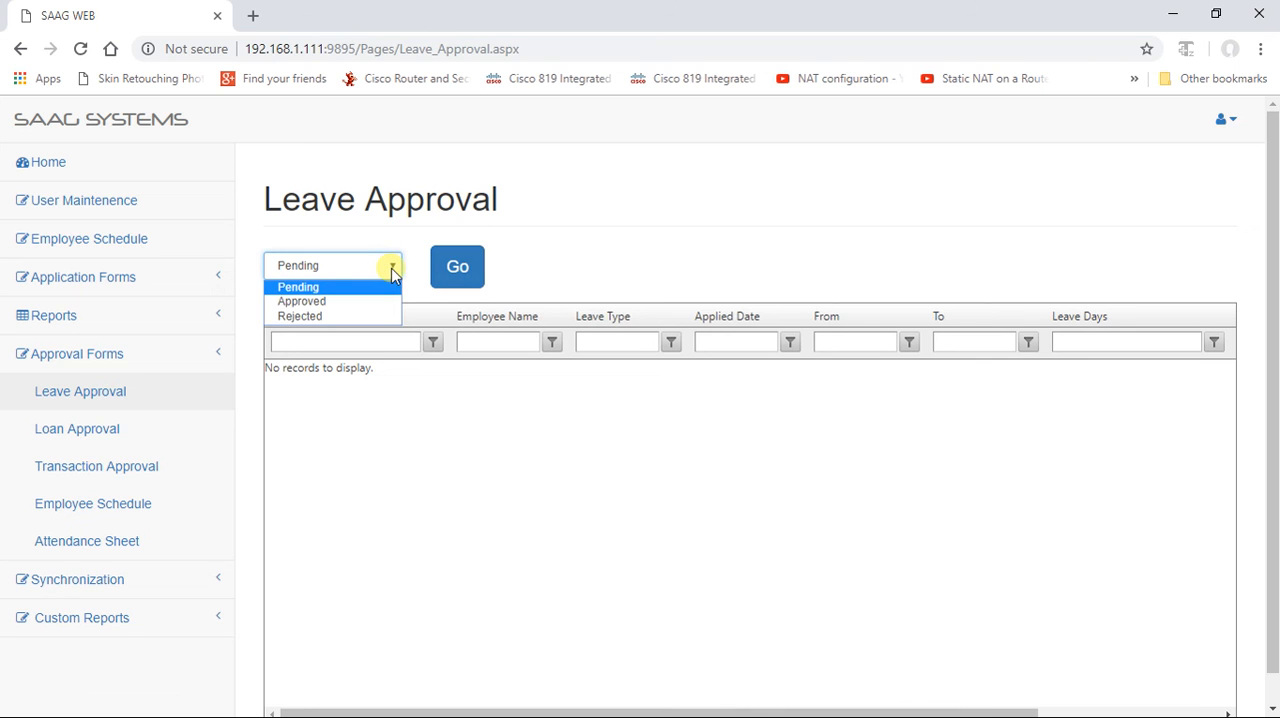
click(366, 315)
click(475, 267)
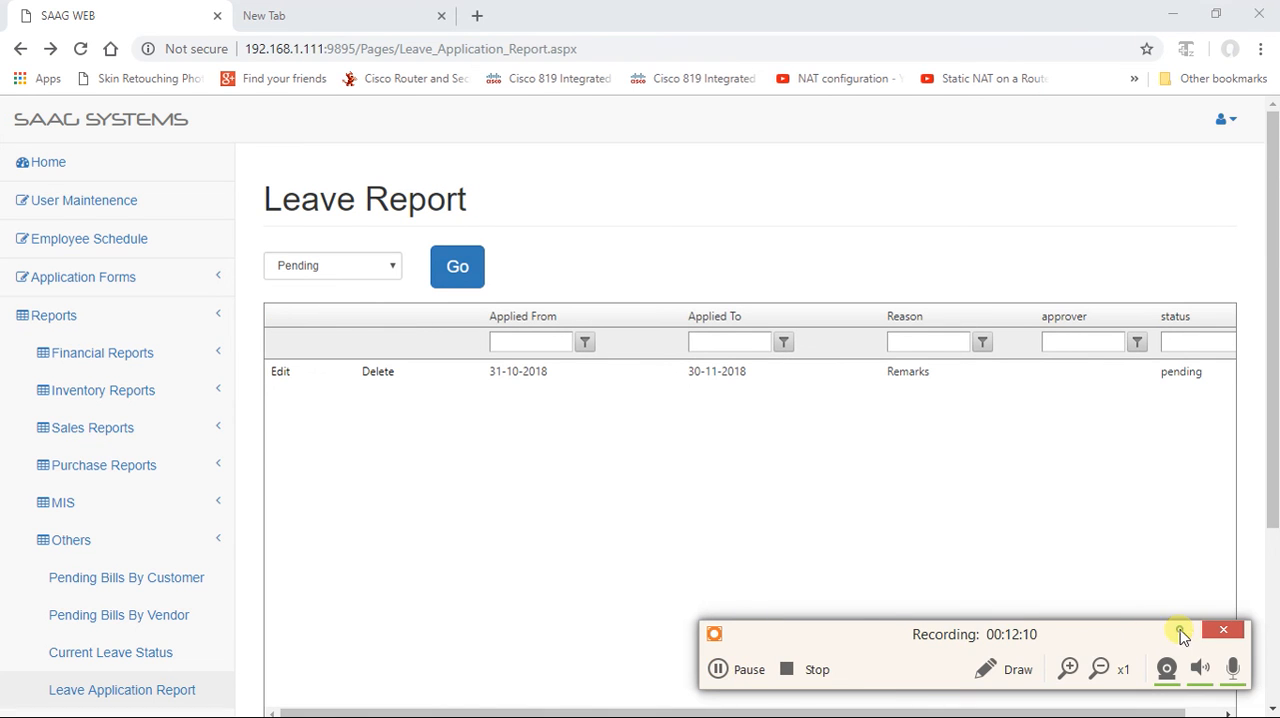
Step: Leave the Leave Report for the home page, check this month's leave status and expand the available report categories
click(1180, 632)
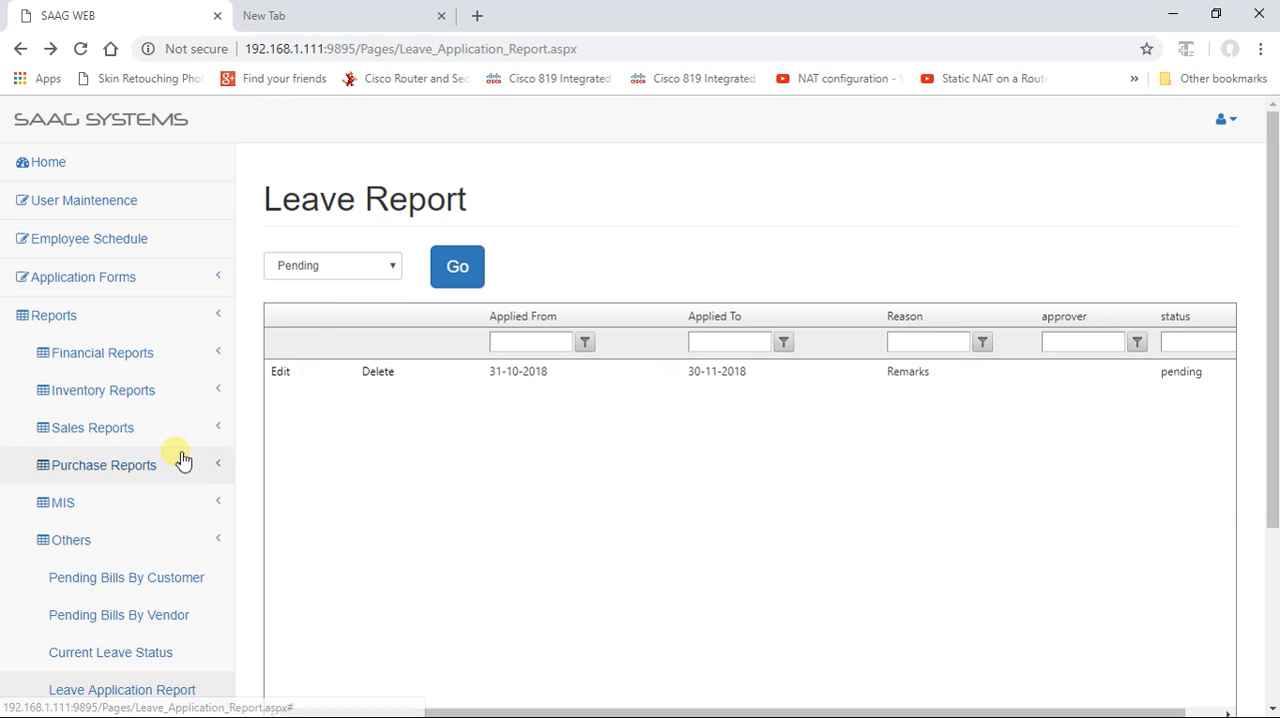
click(42, 165)
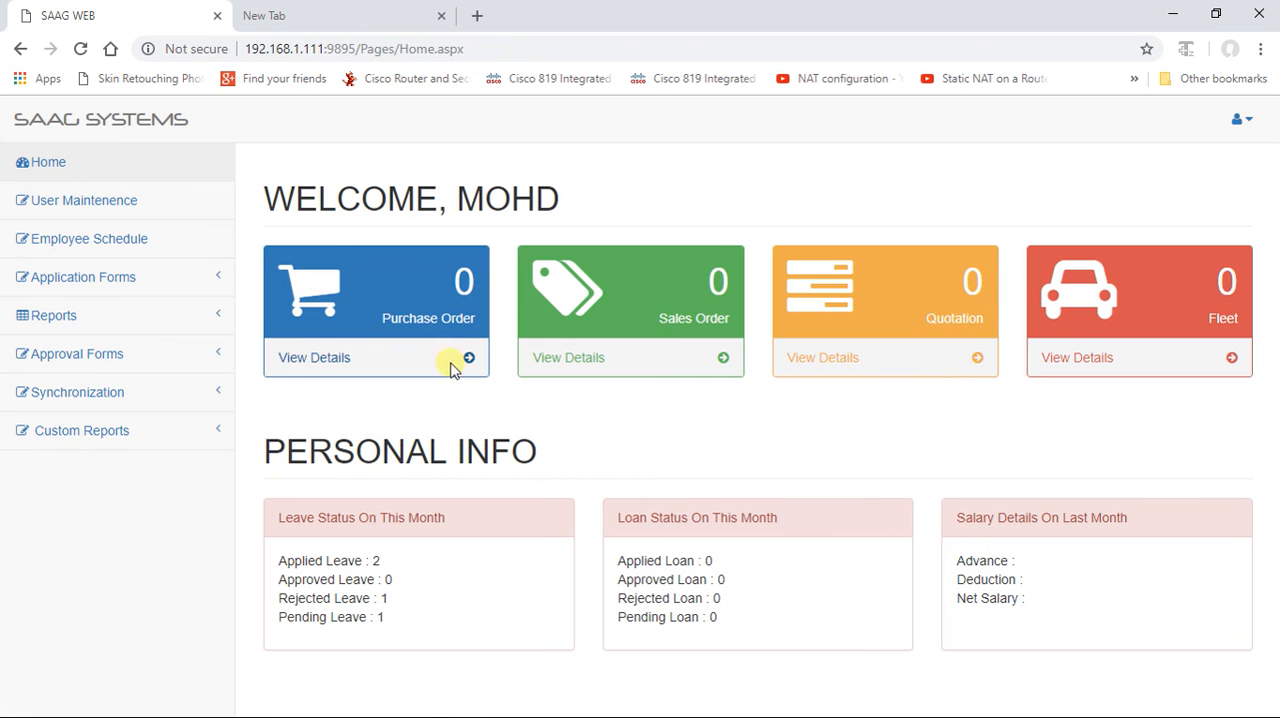
click(55, 318)
click(60, 180)
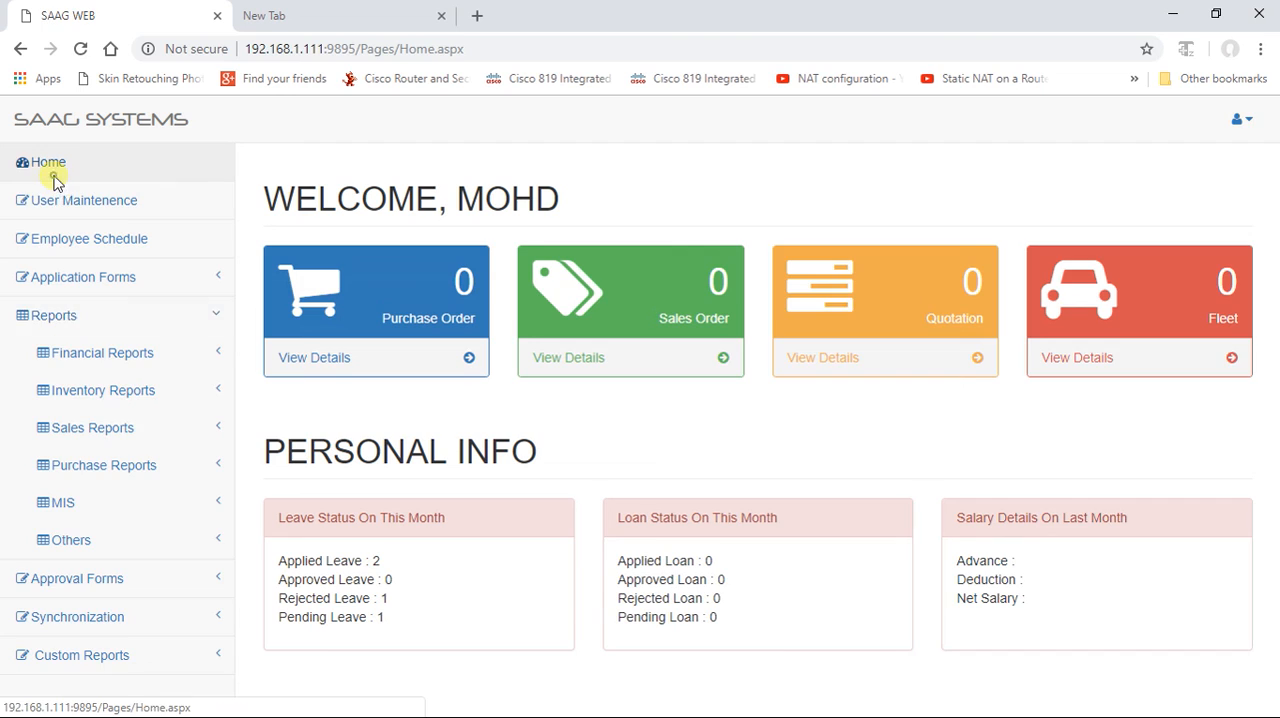